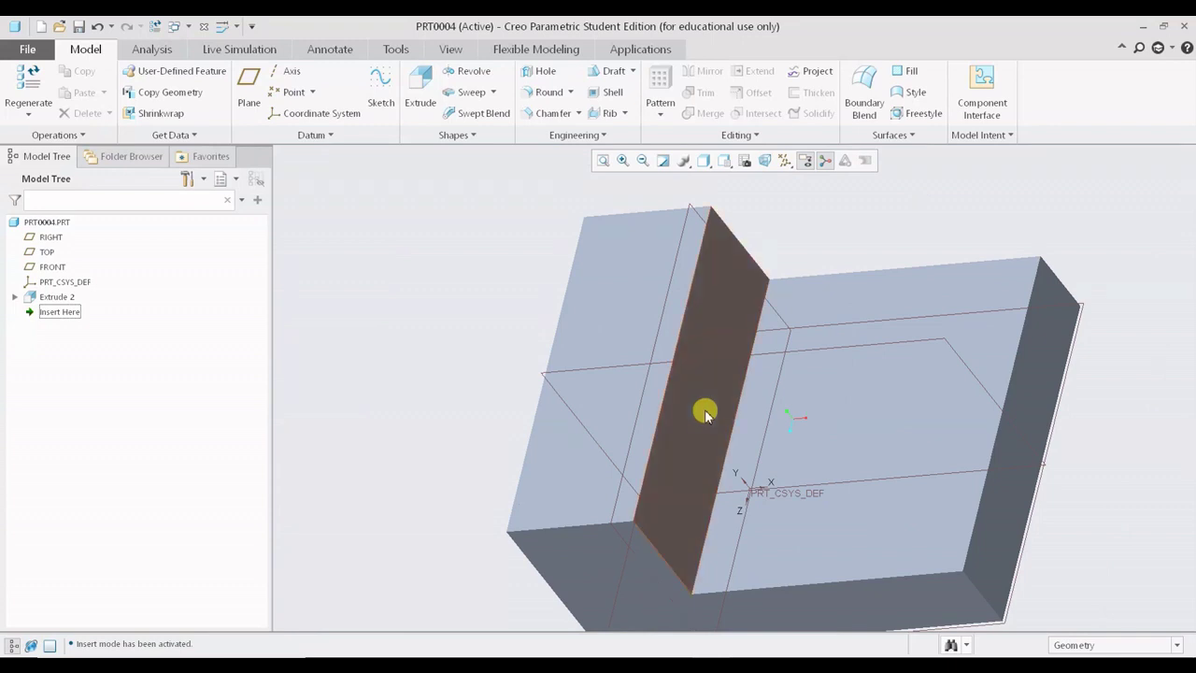
- Start a Round on the top inner edge of the upright block, where it faces the lower base
middle_click_drag(704, 408, 667, 401)
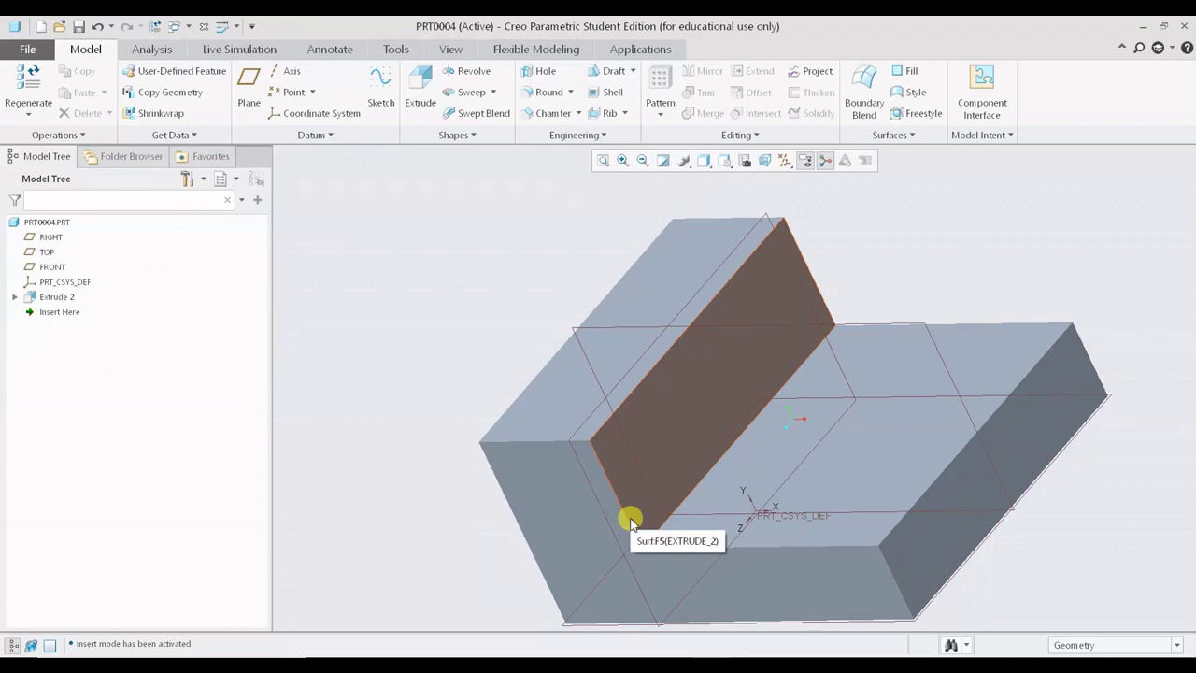
left_click(542, 92)
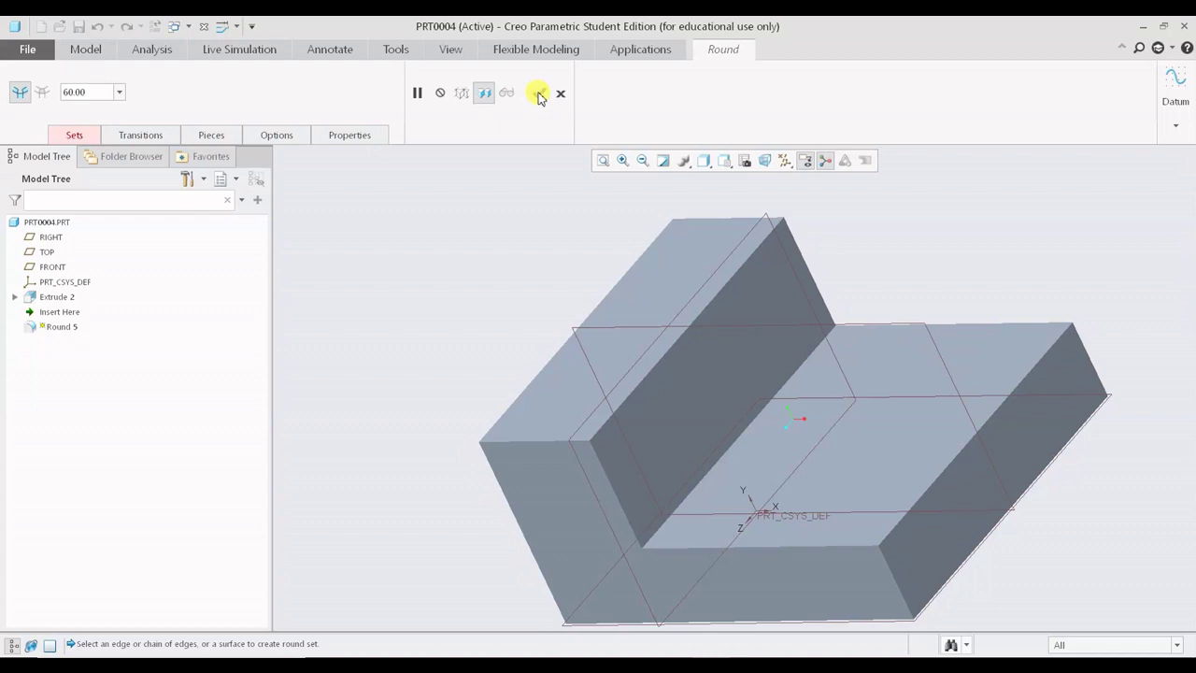
left_click(681, 344)
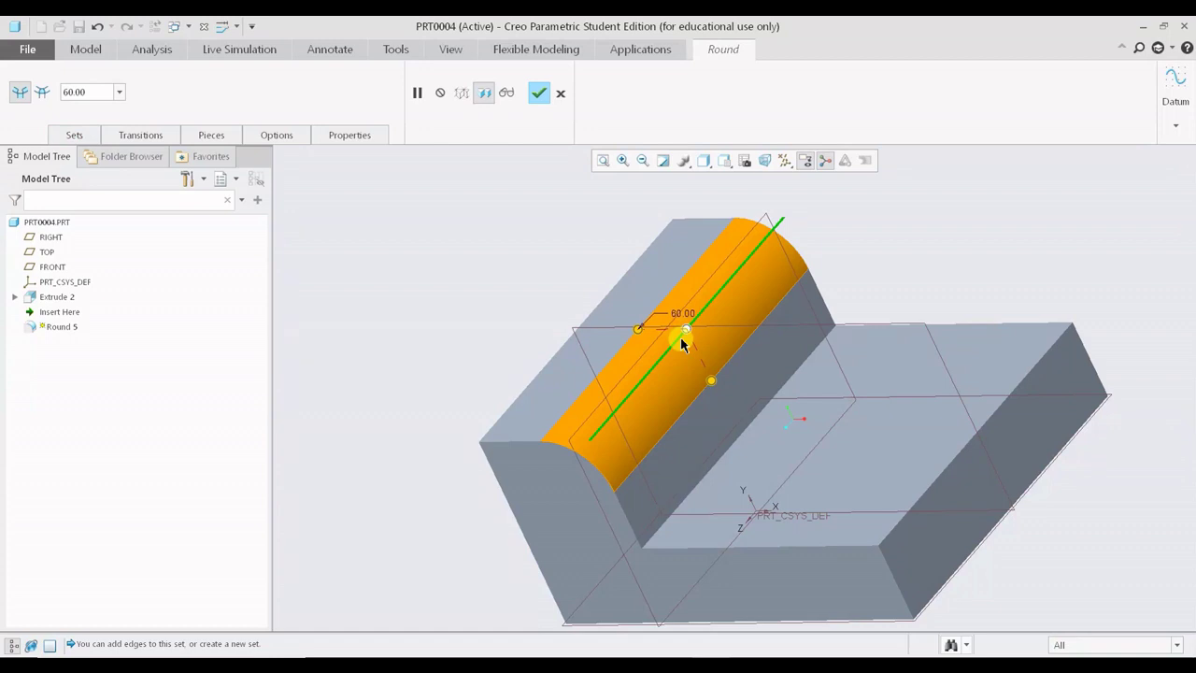
middle_click_drag(683, 339, 710, 334)
scroll(682, 346, "up", 3)
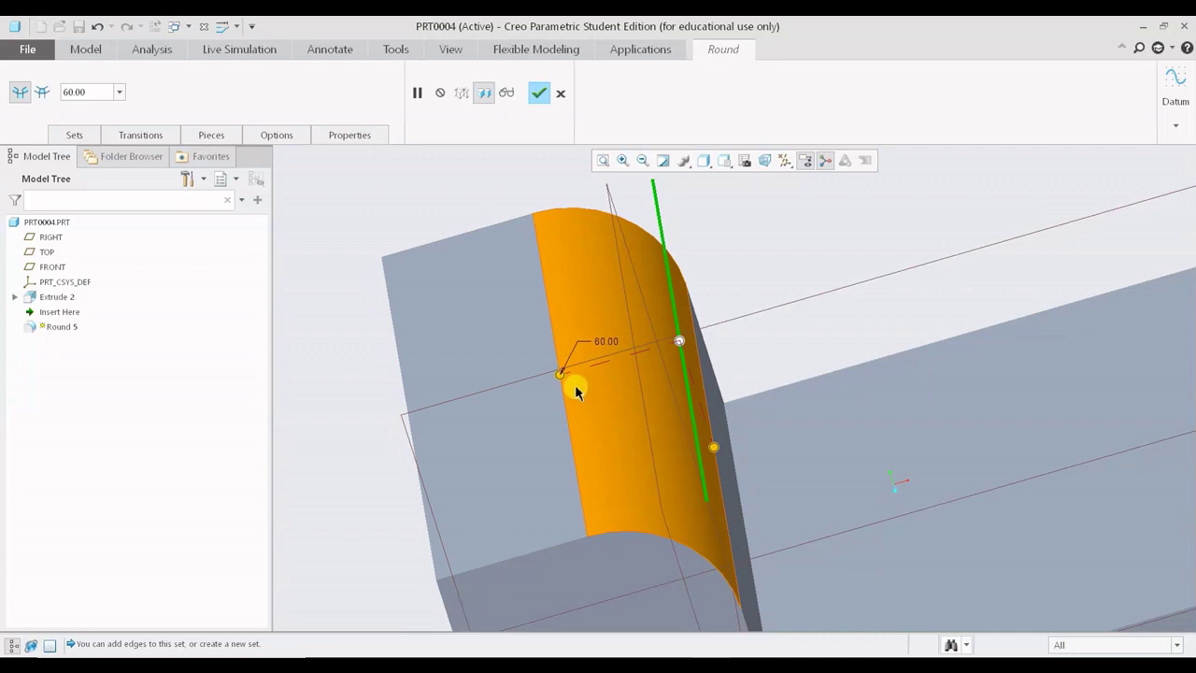
- Resize the round freehand on the model to a radius of about 52.6, reselect its edge, and enlarge it to about 62.5
mouse_move(561, 377)
left_mouse_down()
mouse_move(523, 386)
mouse_move(642, 376)
mouse_move(573, 382)
mouse_move(575, 393)
left_mouse_up()
middle_click_drag(574, 408, 595, 319)
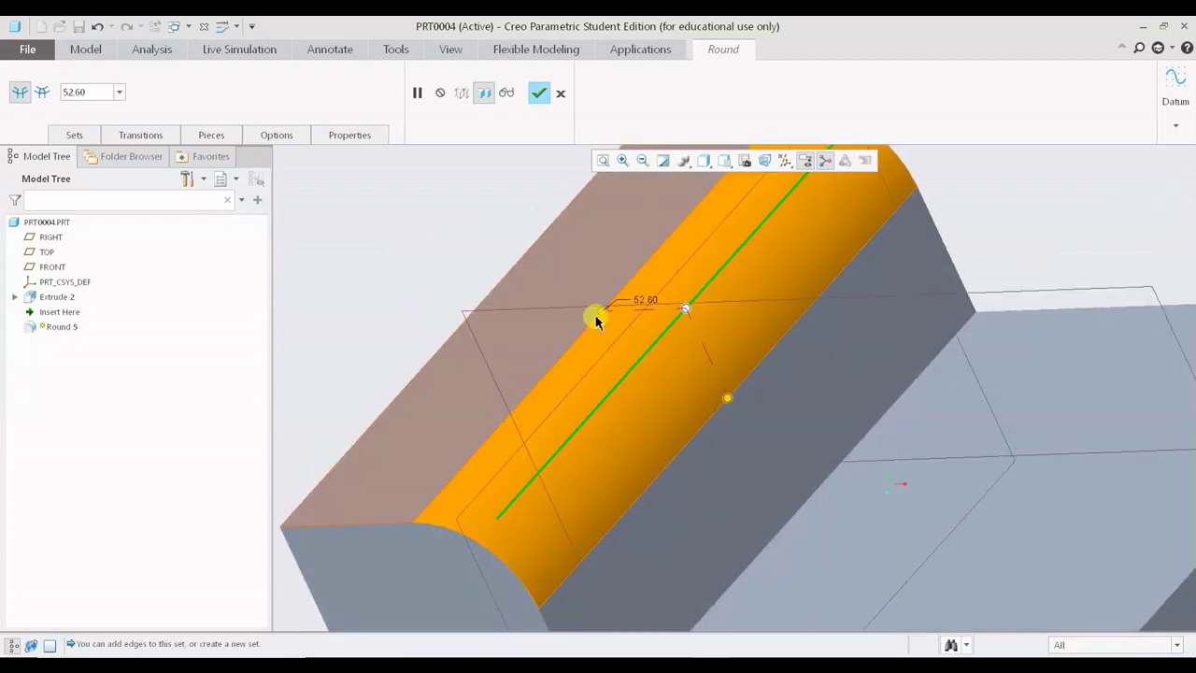
left_click(598, 316)
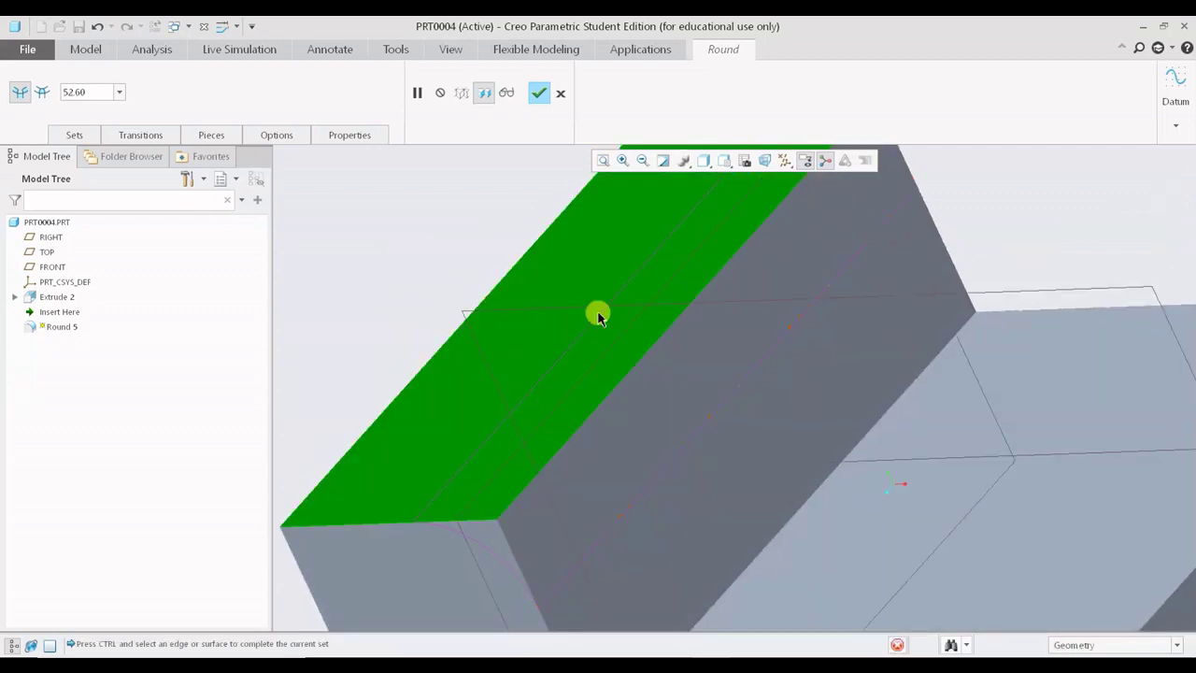
left_click(652, 347)
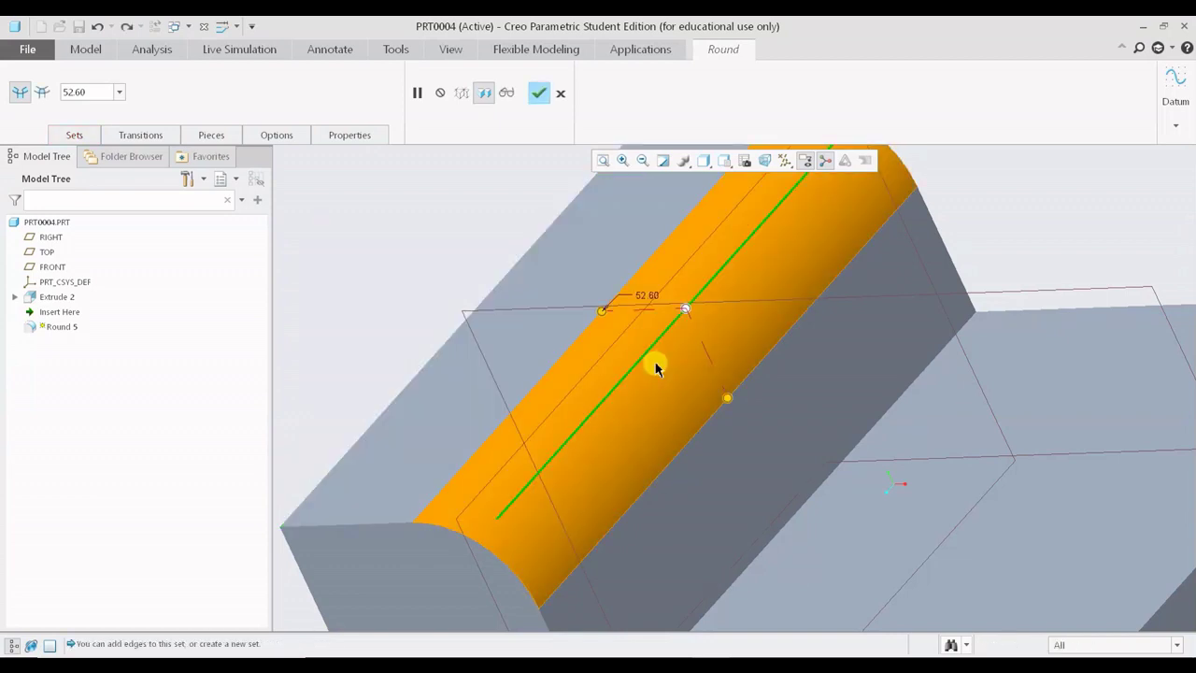
mouse_move(605, 310)
left_mouse_down()
mouse_move(561, 318)
mouse_move(655, 324)
mouse_move(582, 309)
left_mouse_up()
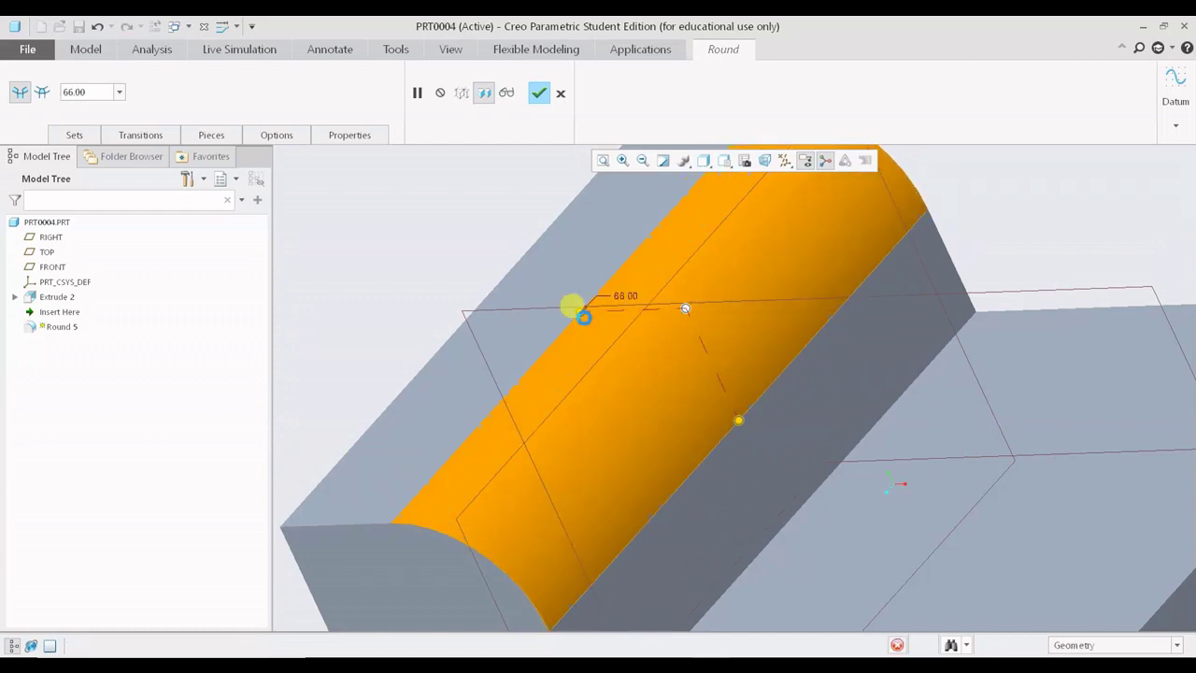
left_click(734, 411)
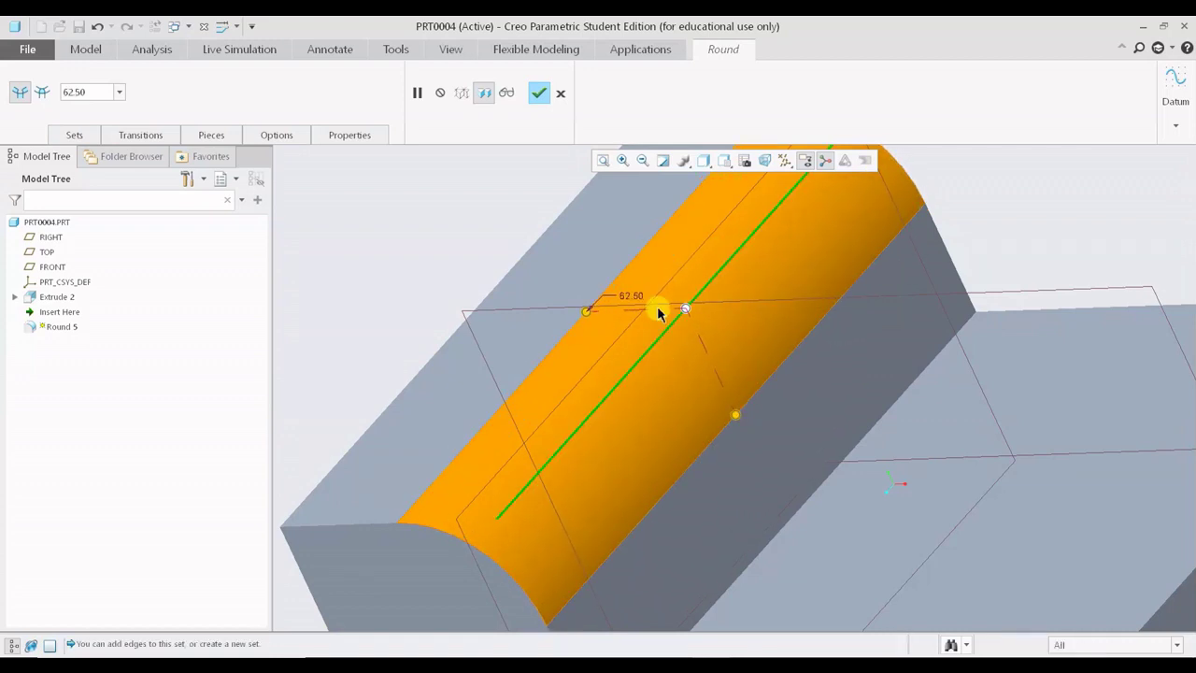
- Edit the round's radius dimension on the model to 75, and raise it to 80
double_click(629, 302)
key("Return")
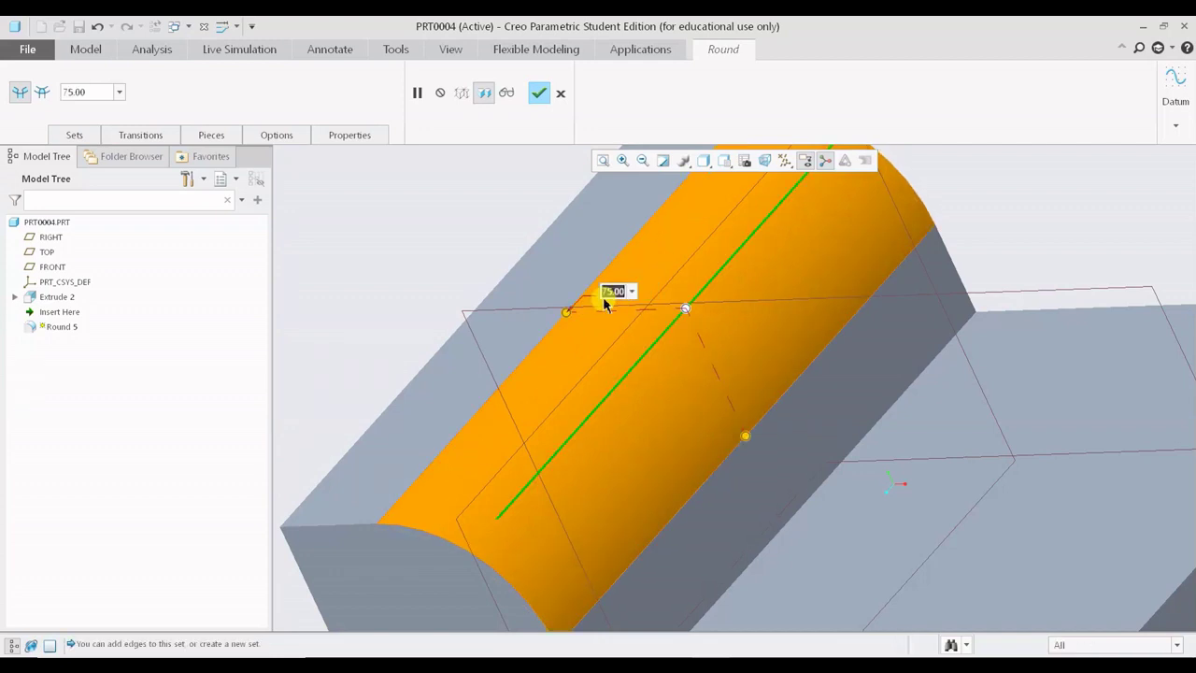
type("80")
key("Return")
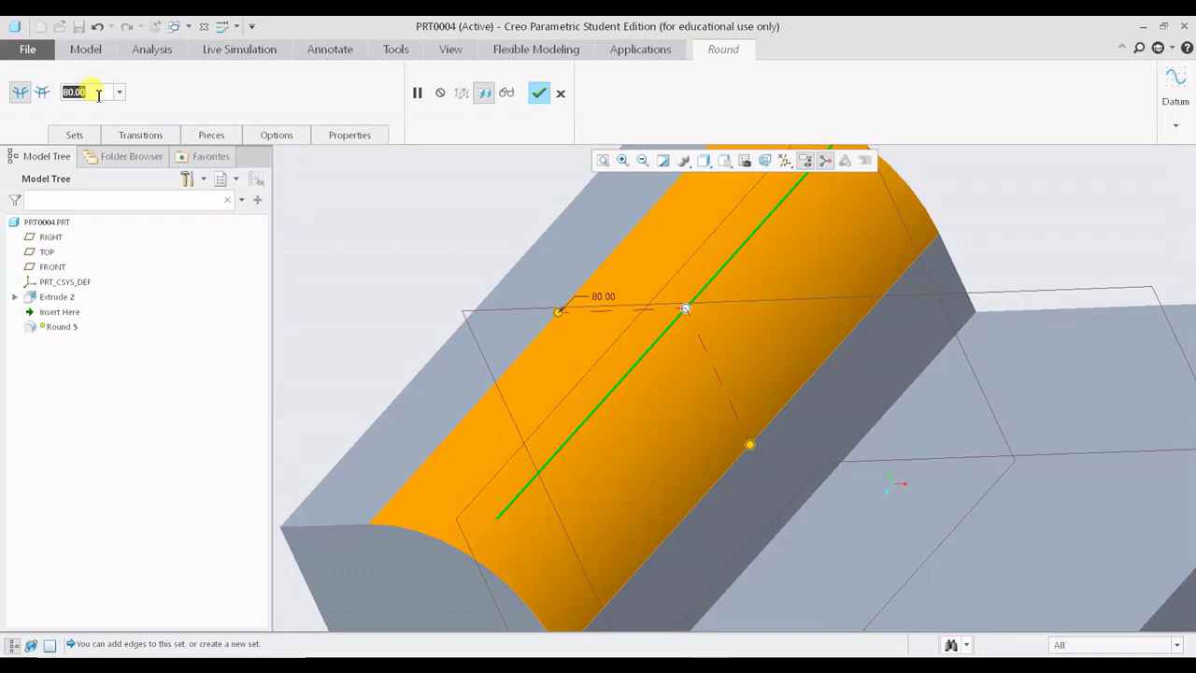
- Set the round's radius to 25 and complete the feature
type("25")
key("Return")
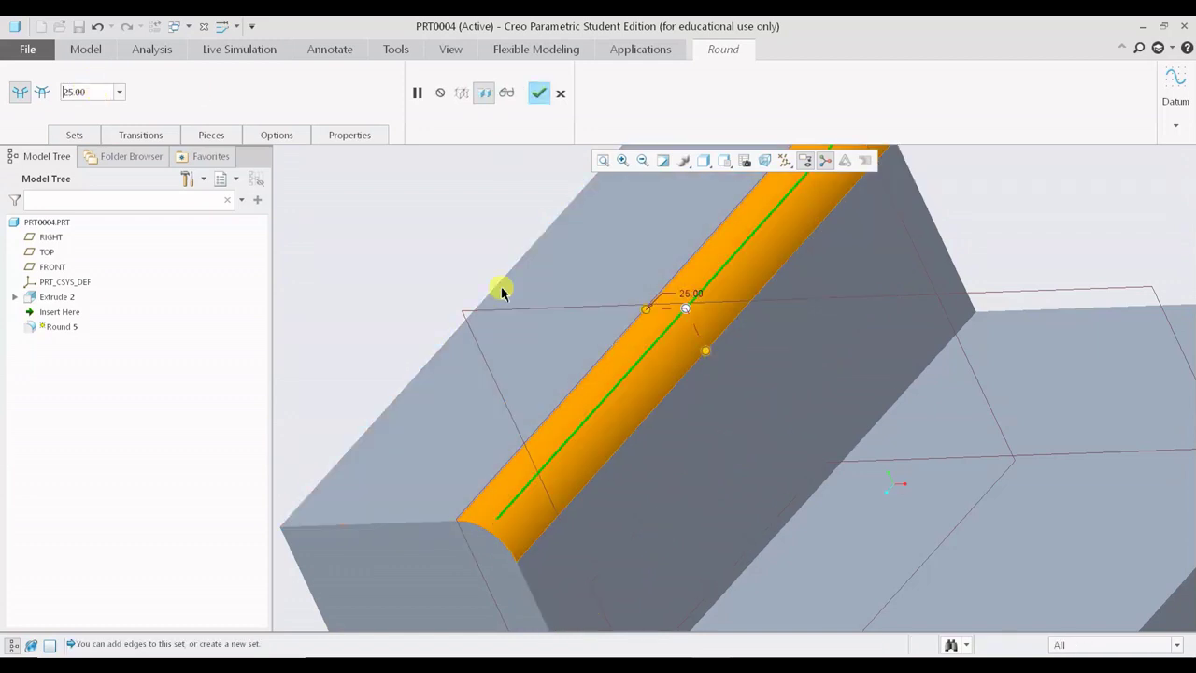
scroll(500, 292, "down", 3)
middle_click_drag(632, 274, 674, 310)
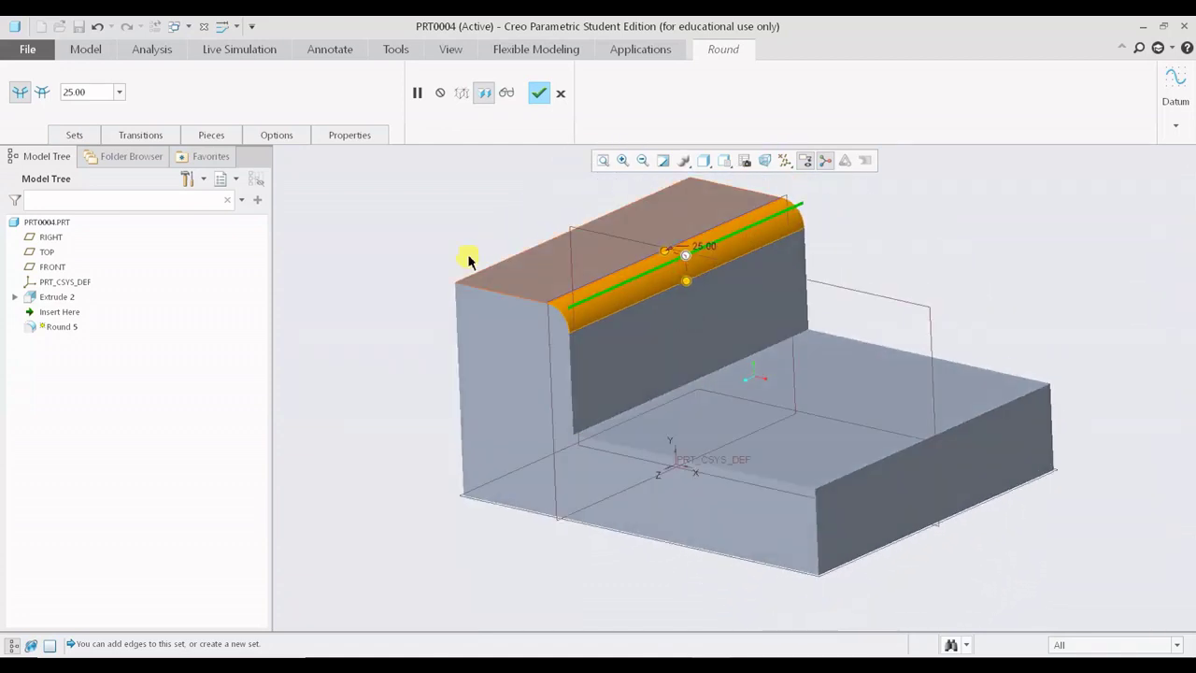
middle_click(443, 244)
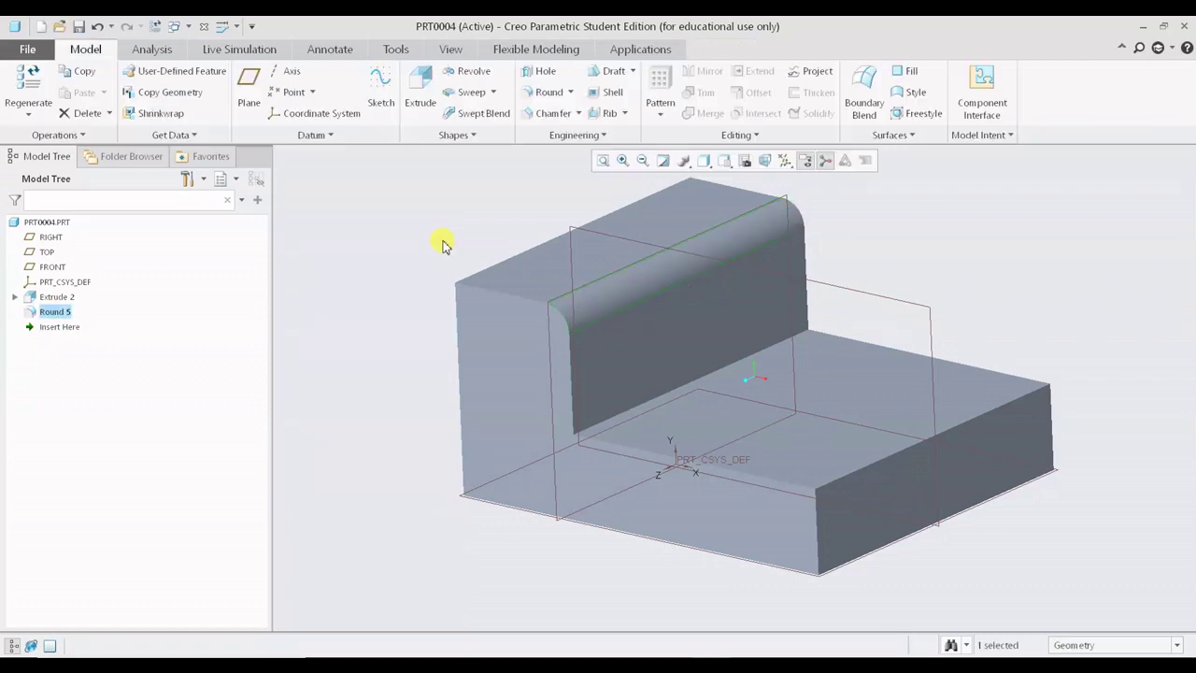
- Redefine the round by adding a second set on the base's outer top edge with a radius of about 38.3
left_click(904, 257)
scroll(756, 251, "up", 4)
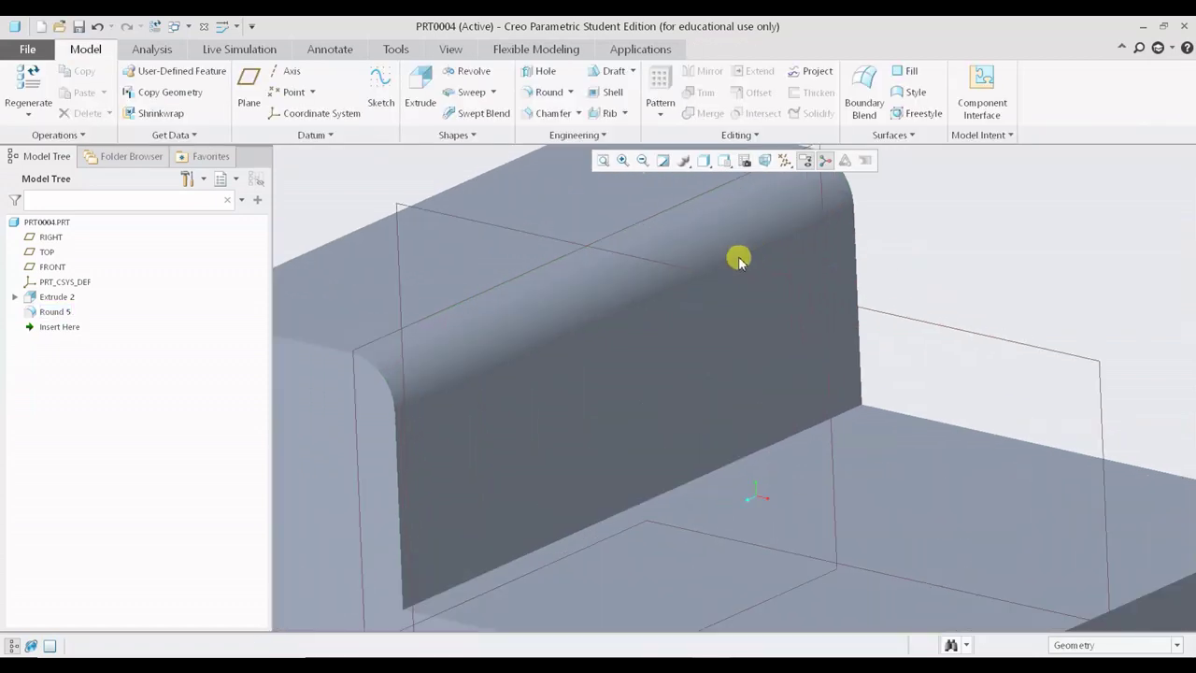
scroll(551, 374, "down", 3)
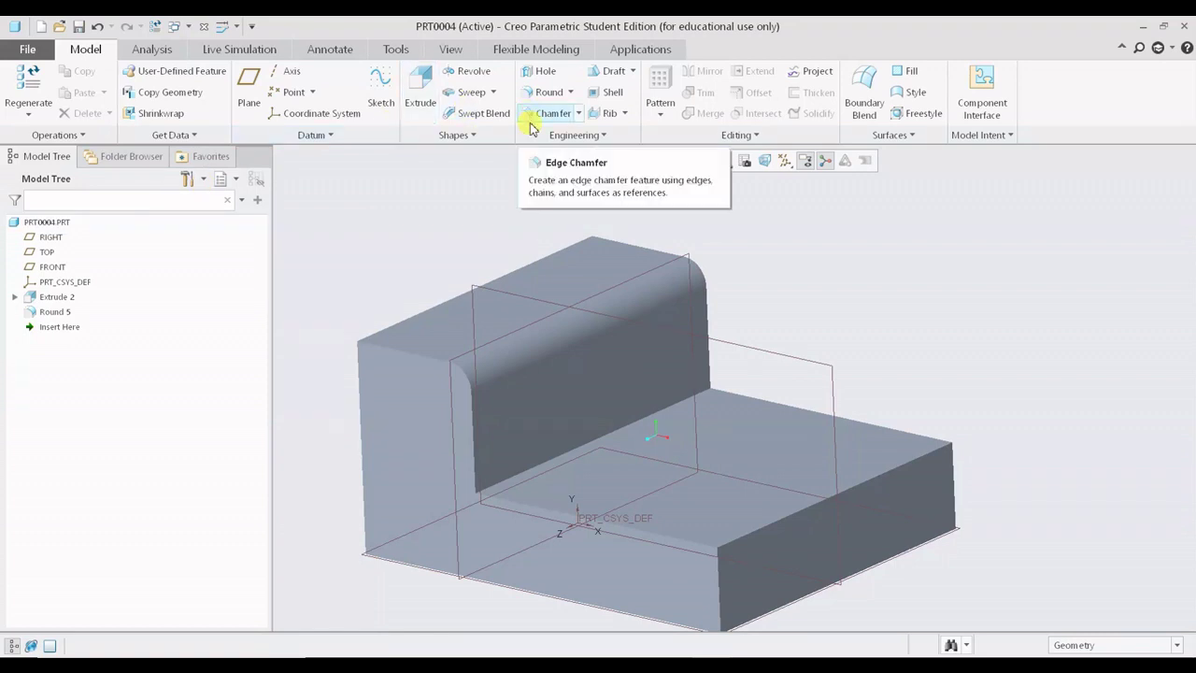
left_click(51, 312)
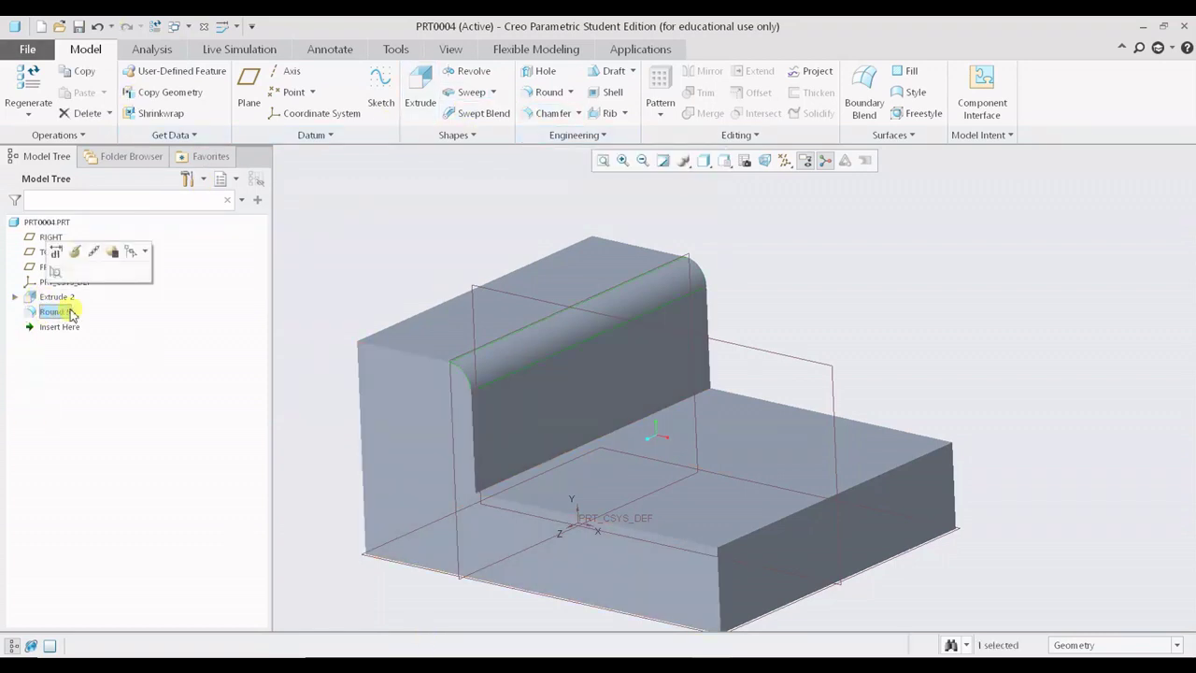
left_click(75, 251)
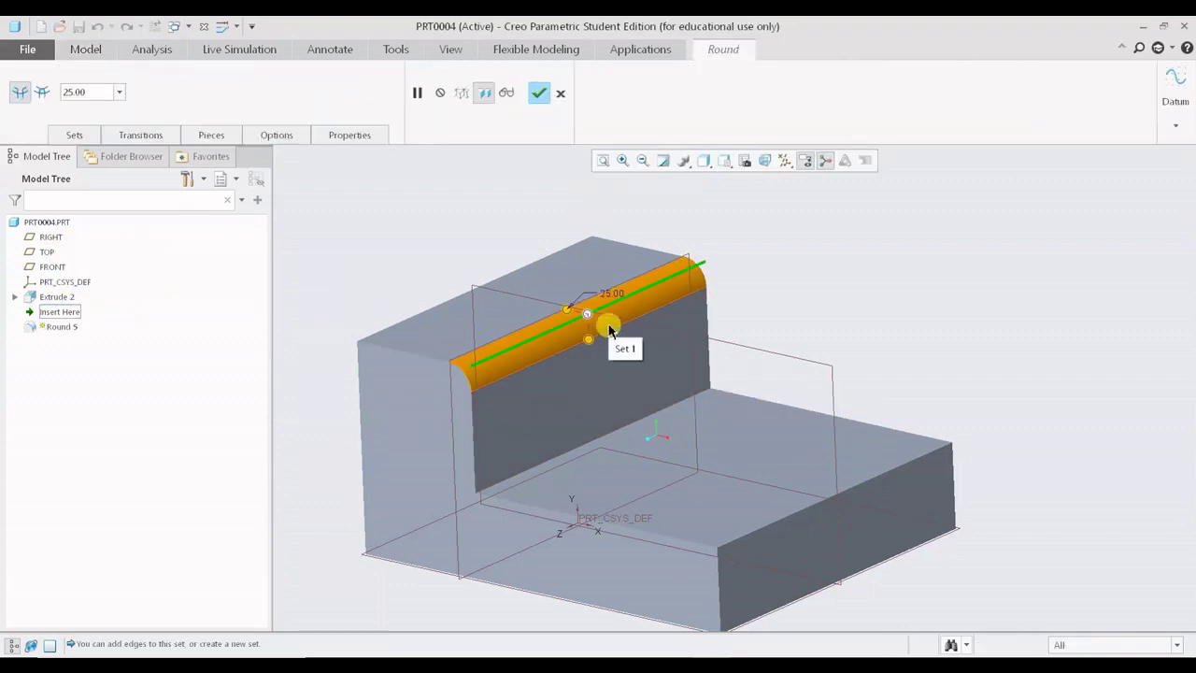
left_click(75, 137)
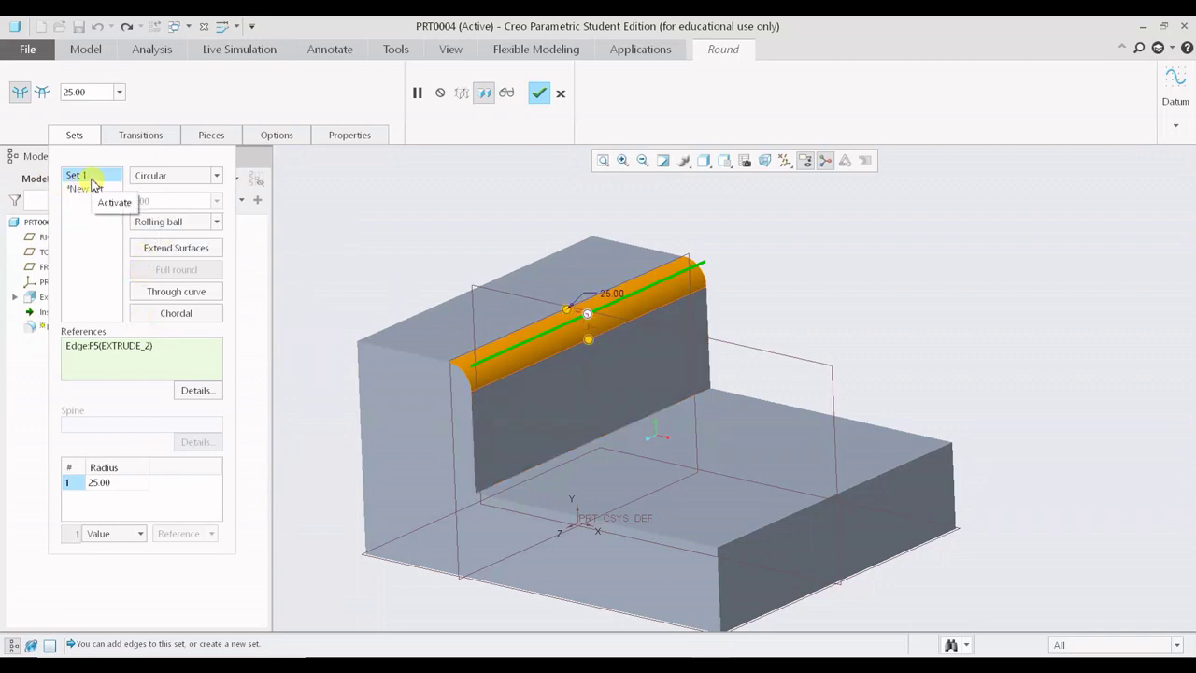
left_click(794, 513)
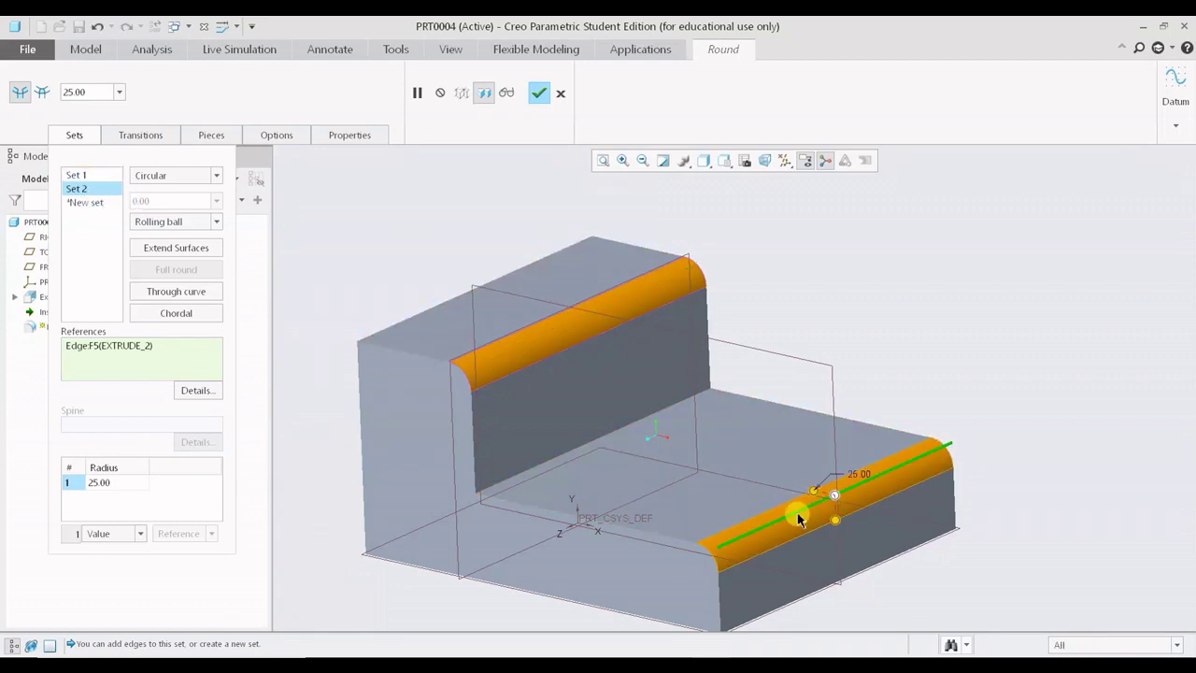
left_click_drag(832, 524, 845, 542)
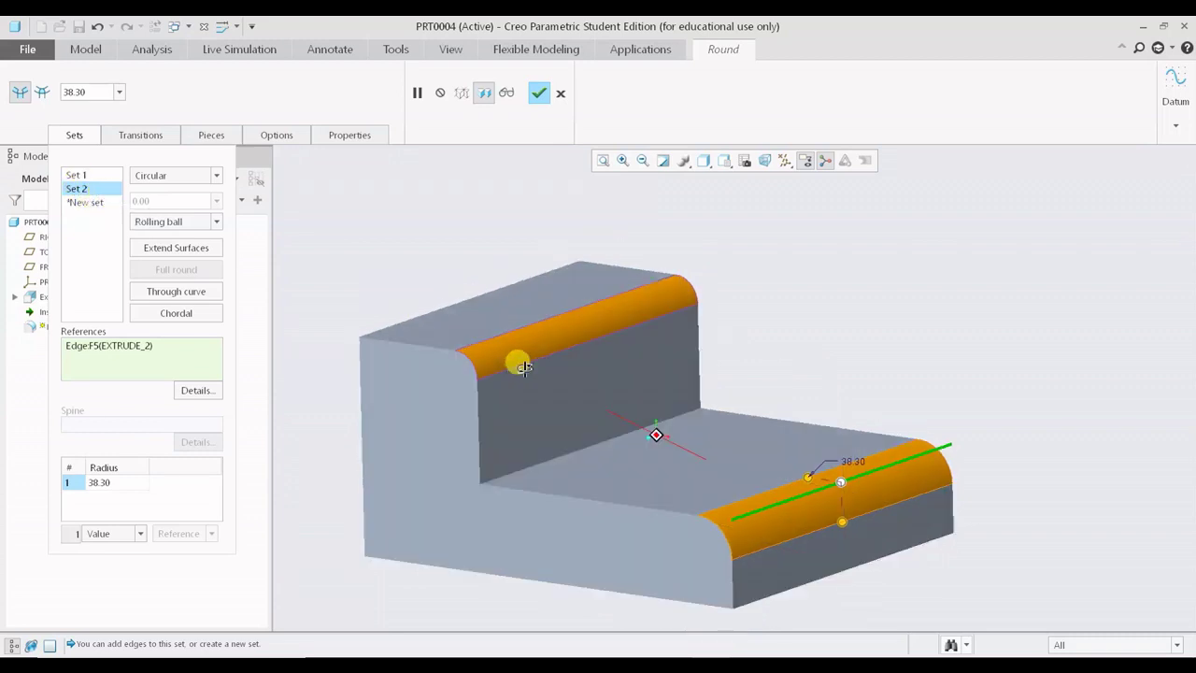
- Add a third round set on the upright block's rear top edge with a radius of about 54.3 and complete the feature
middle_click_drag(517, 361, 430, 476)
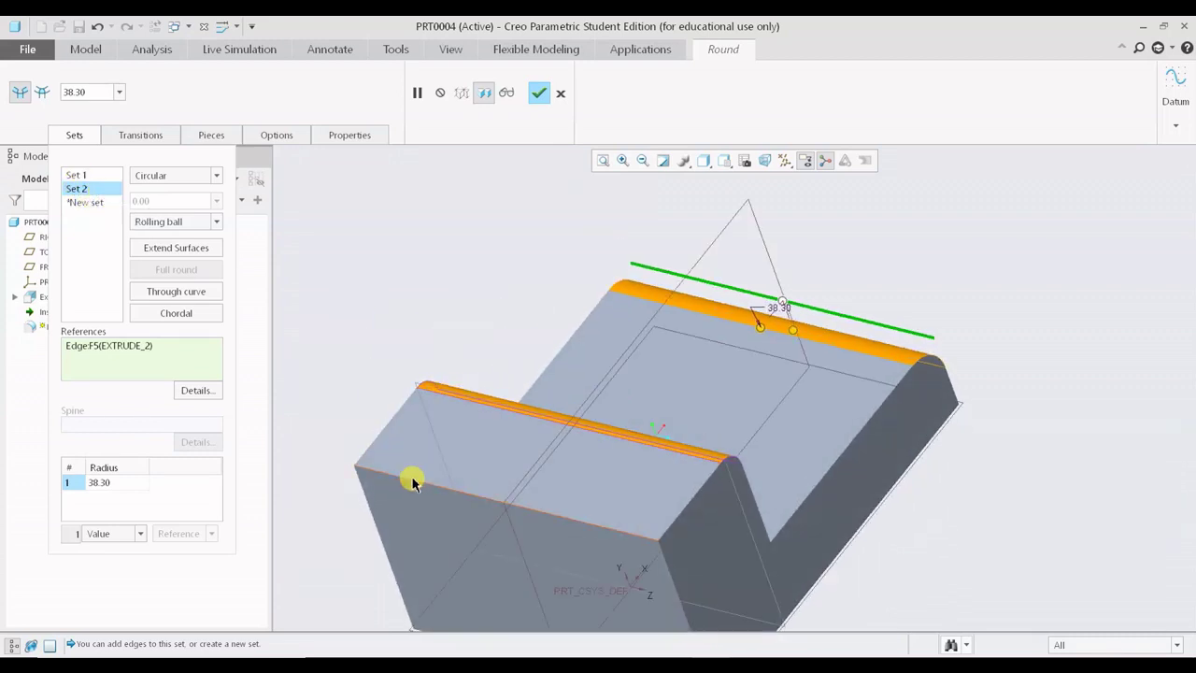
left_click(409, 480)
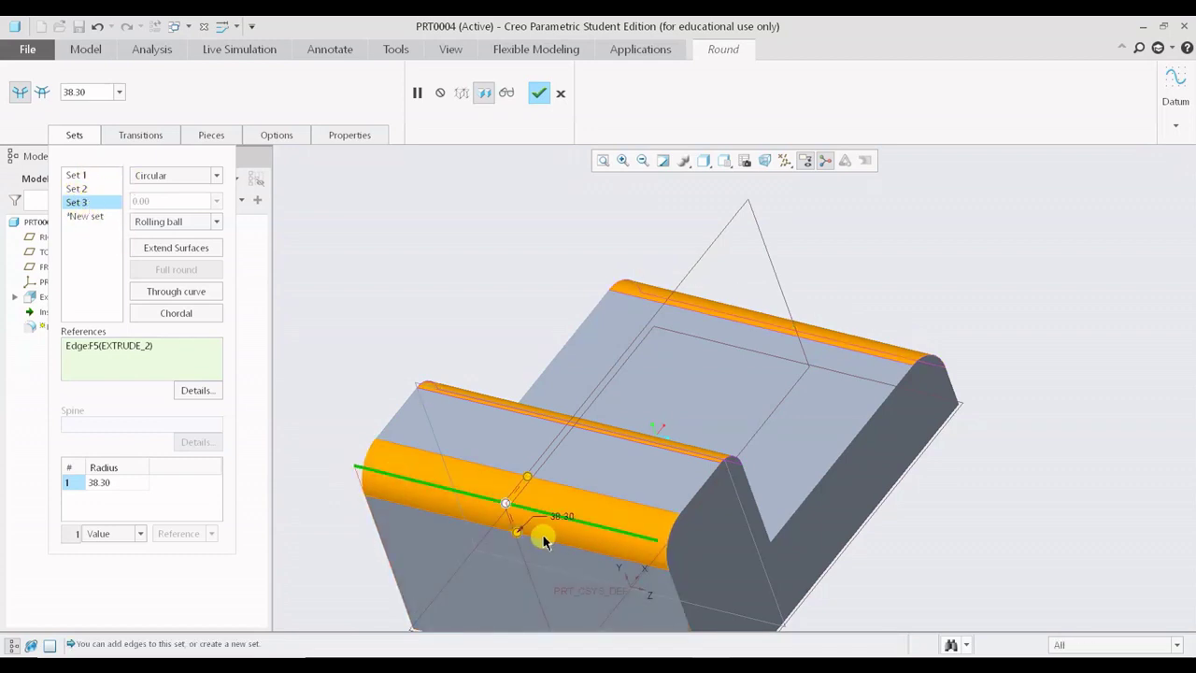
left_click_drag(519, 534, 514, 543)
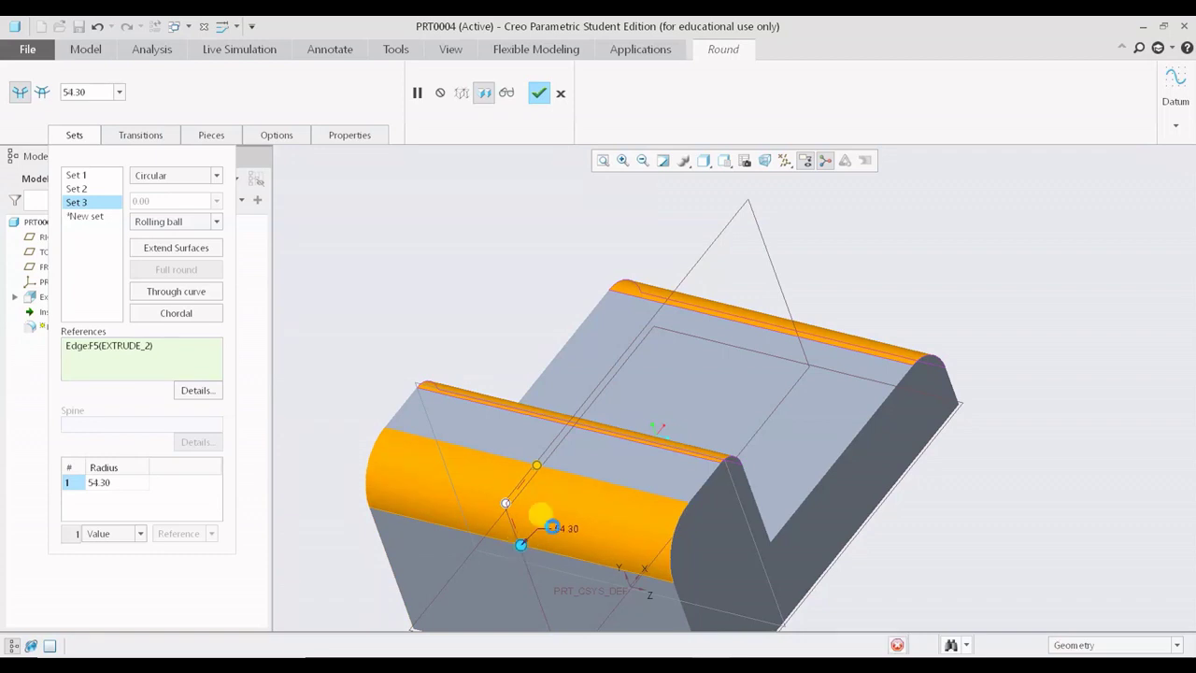
left_click(539, 93)
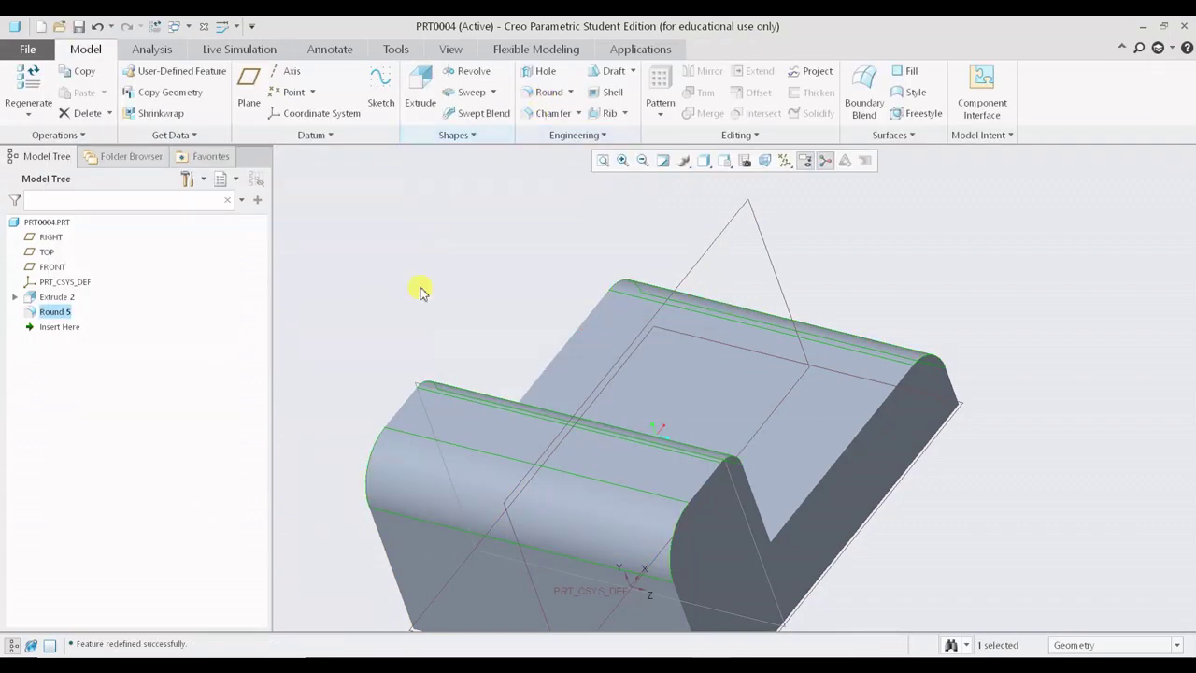
- Reopen the round's definition to examine its list of sets, and close it unchanged
left_click(68, 317)
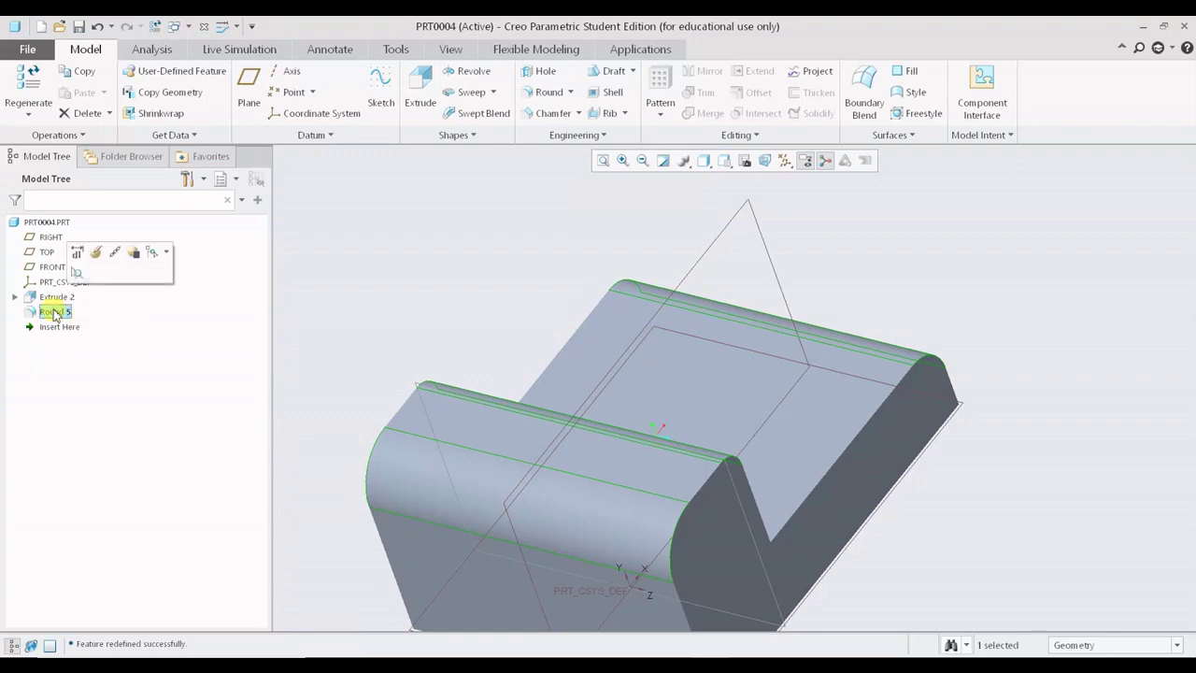
left_click(94, 253)
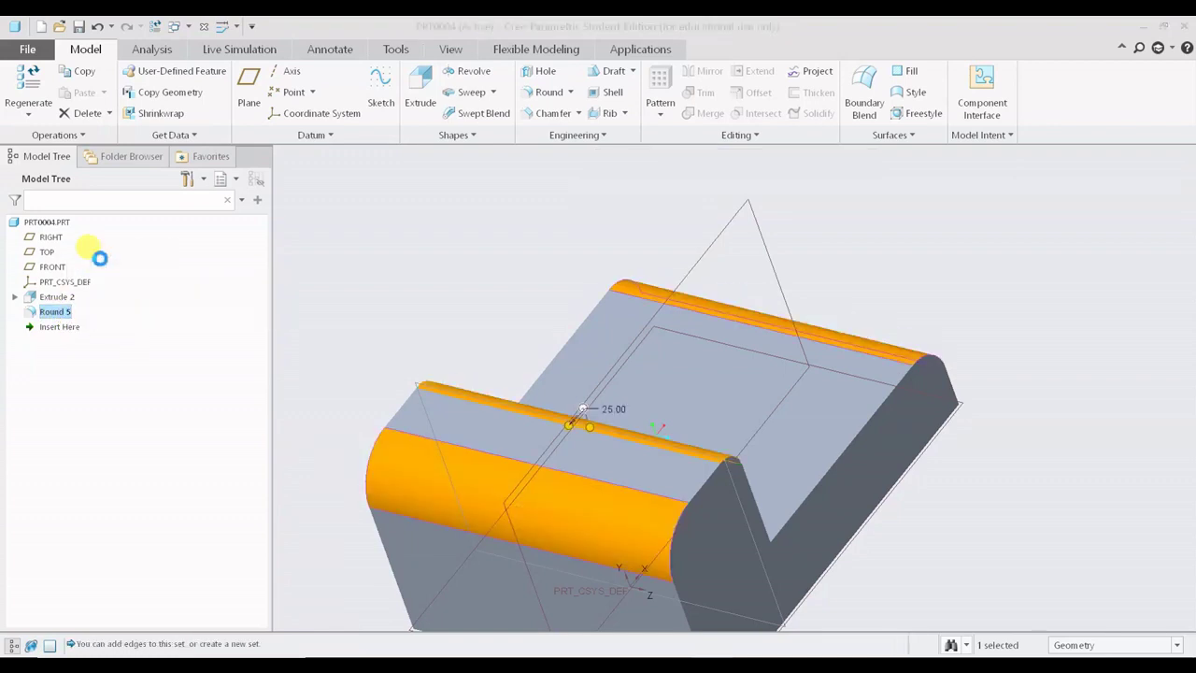
left_click(75, 135)
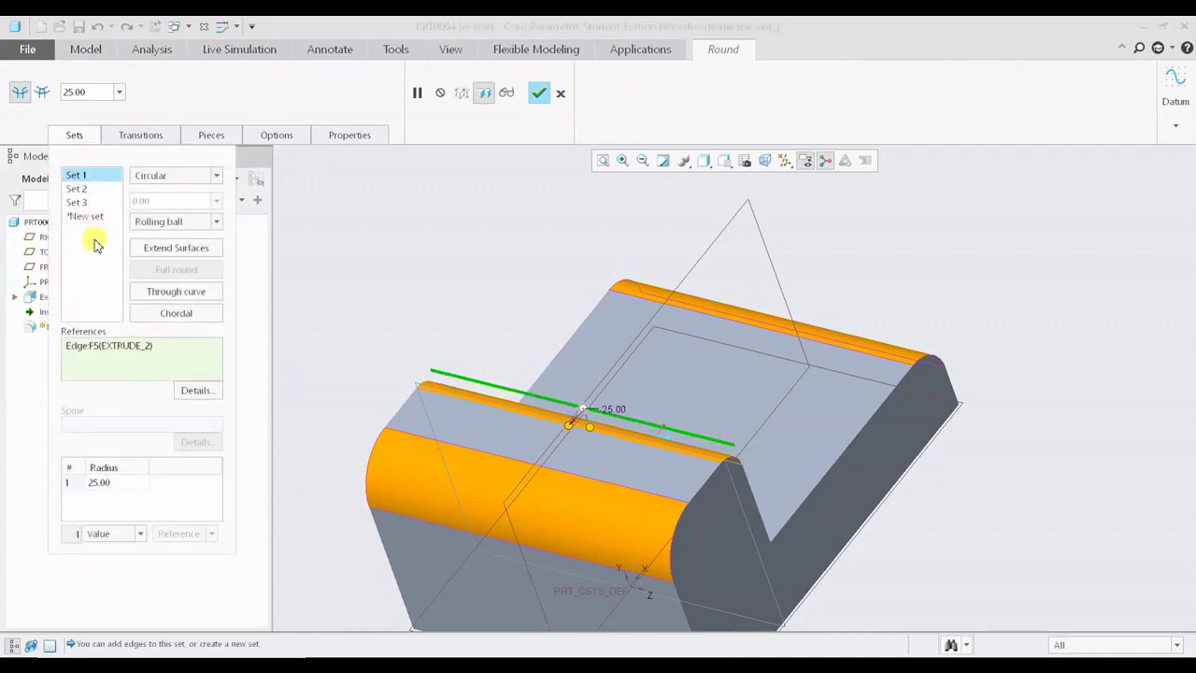
middle_click(392, 248)
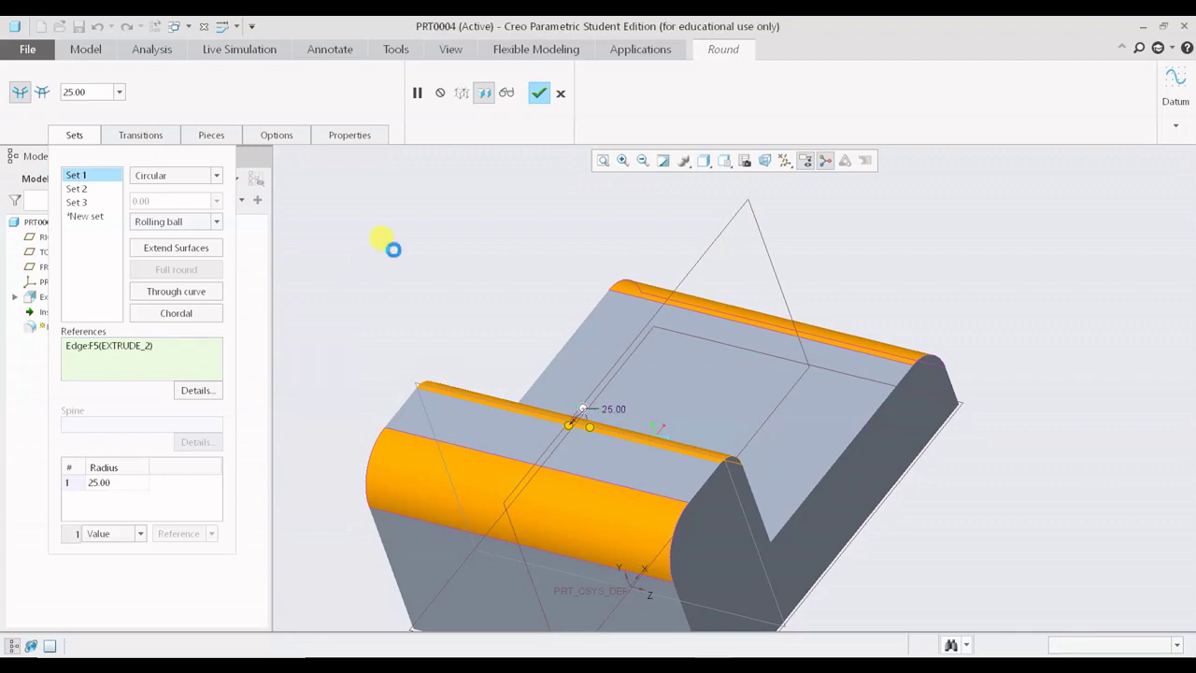
middle_click_drag(629, 259, 401, 289)
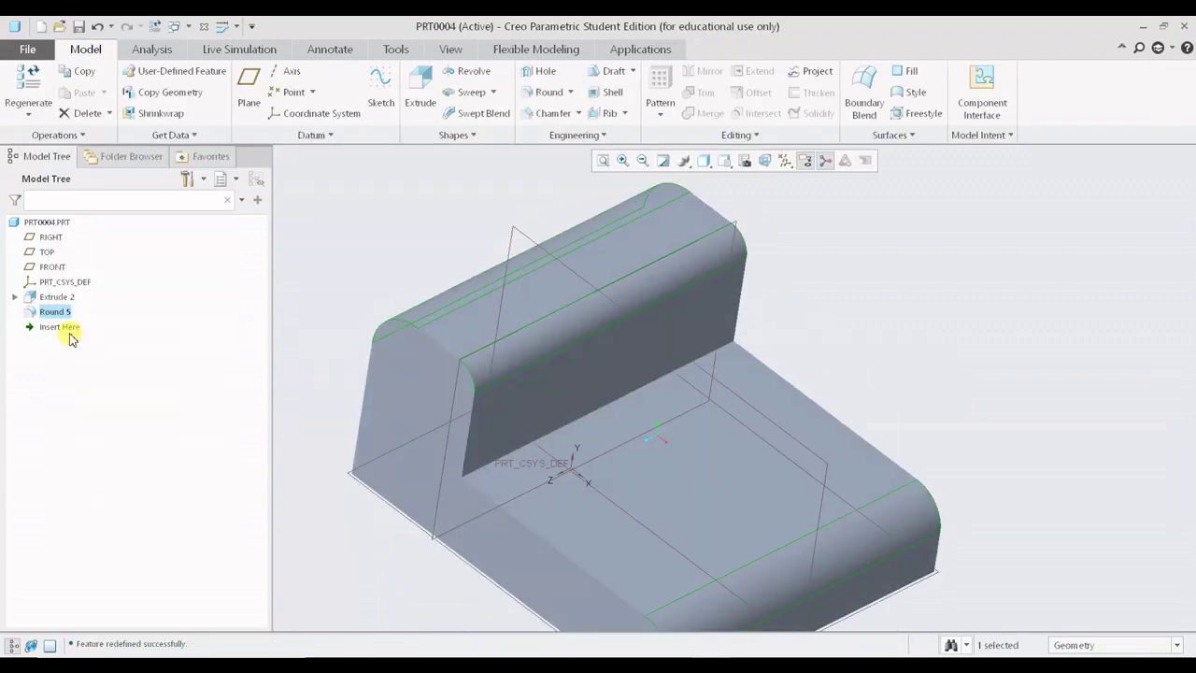
- Redefine the round, activate Set 2 on the base's outer edge, and enlarge its radius to about 51.8
right_click(47, 312)
left_click(74, 270)
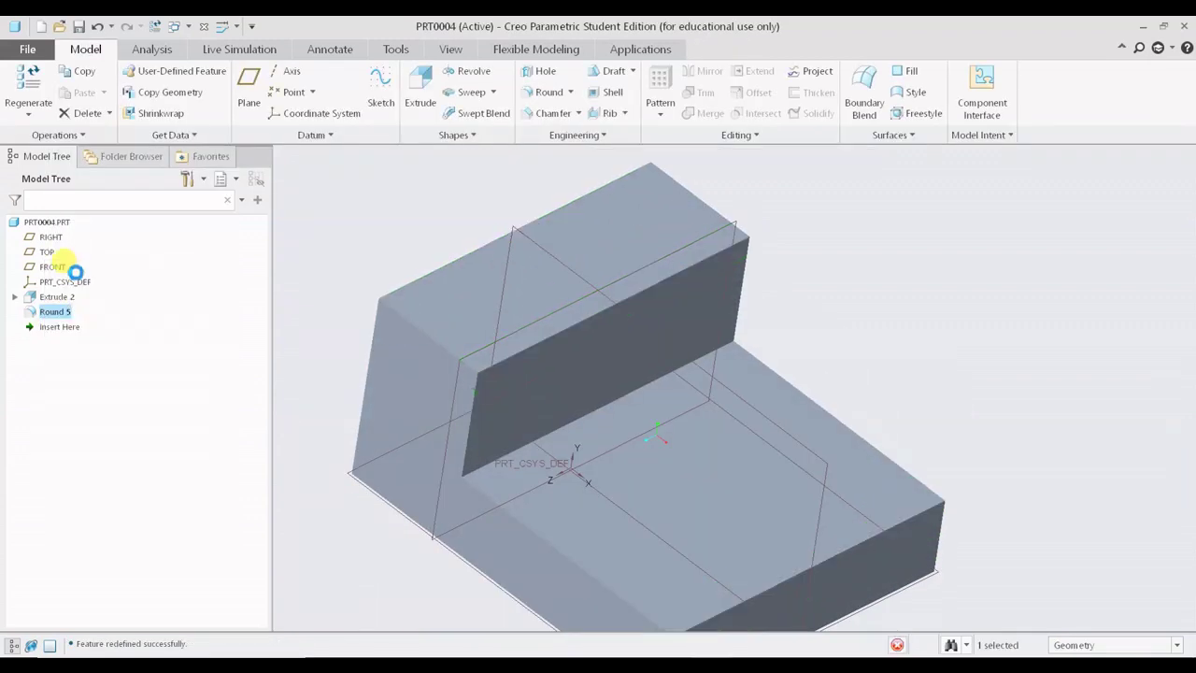
left_click(81, 134)
left_click(93, 202)
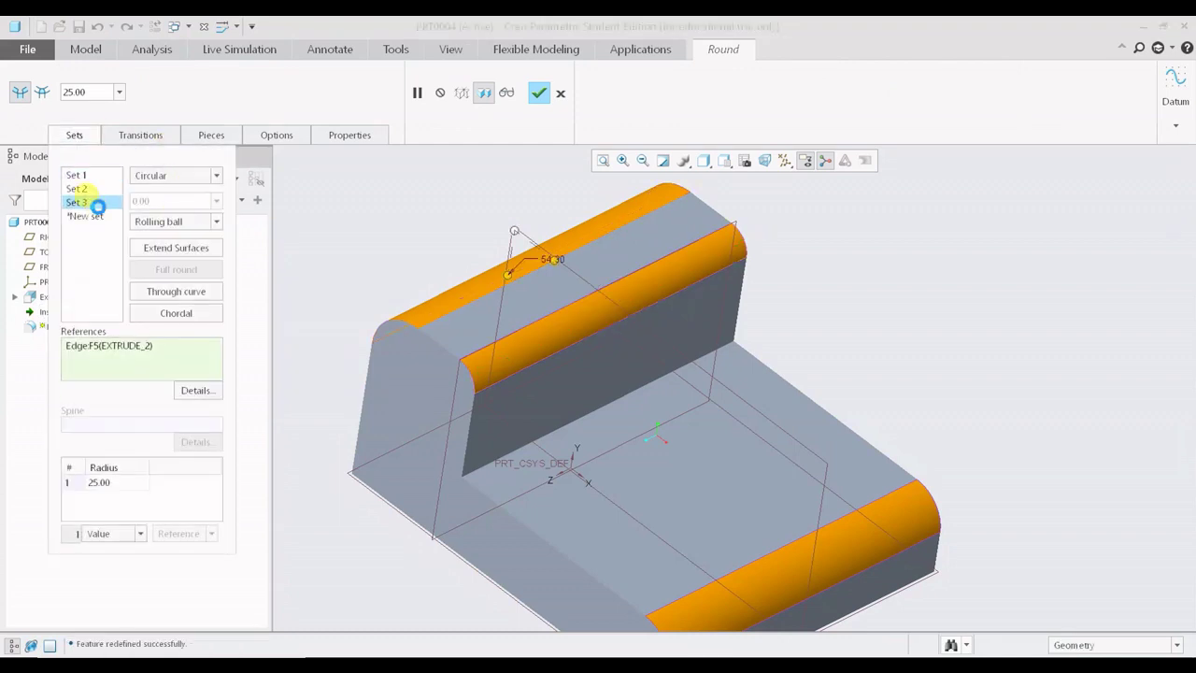
middle_click_drag(760, 421, 387, 344)
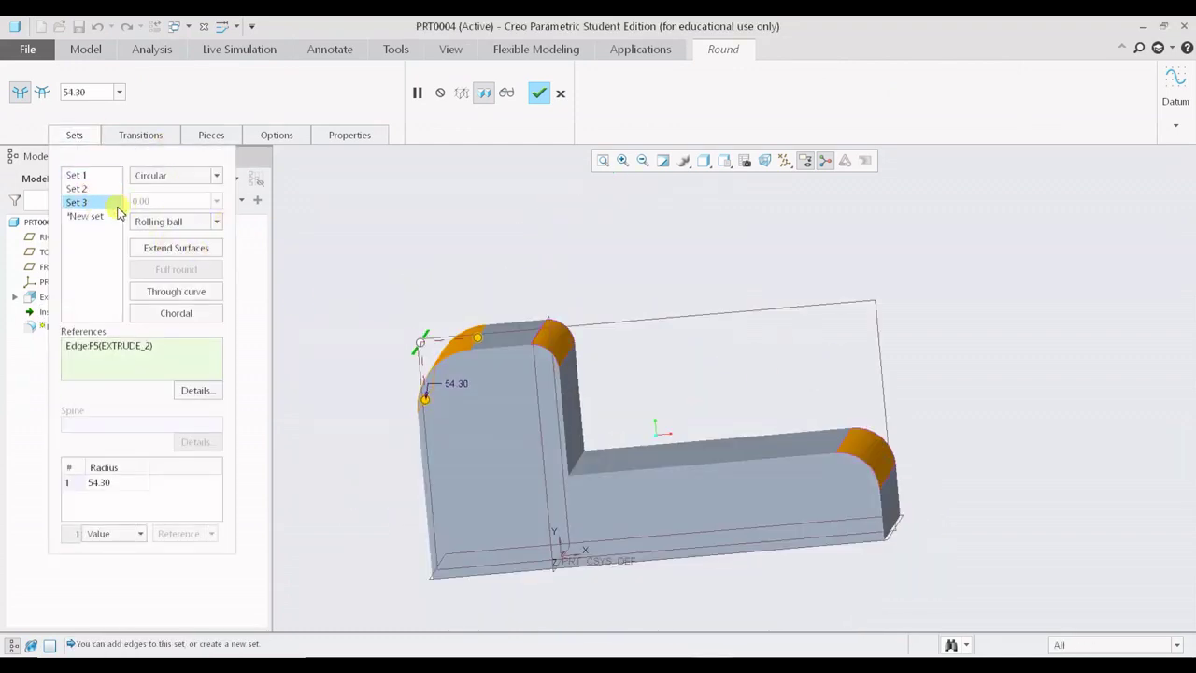
left_click(93, 188)
scroll(897, 417, "up", 3)
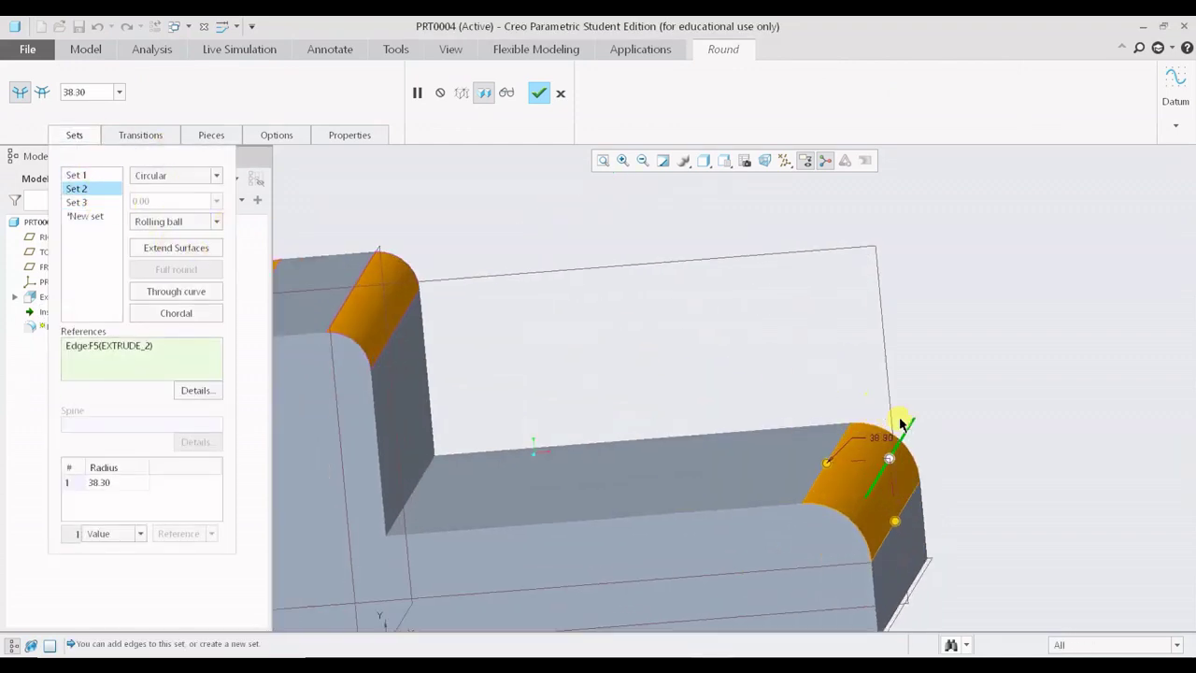
left_click_drag(826, 462, 825, 432)
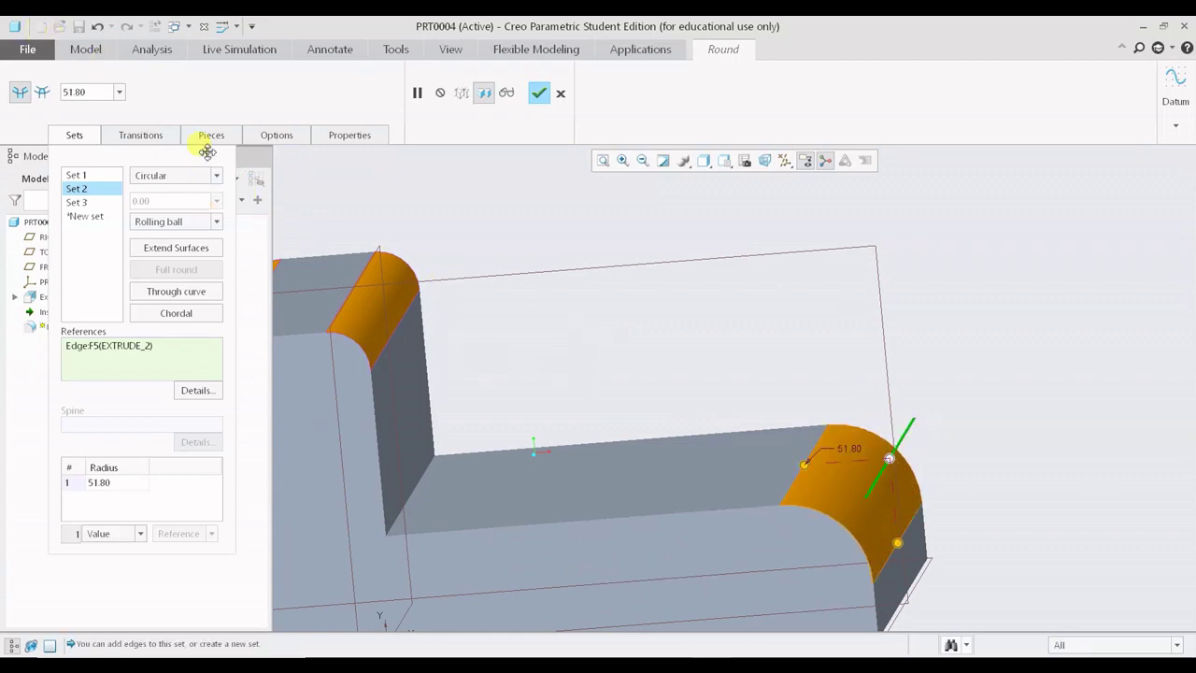
- Cancel the redefinition of the multi-set round and delete that round feature from the part
left_click(561, 92)
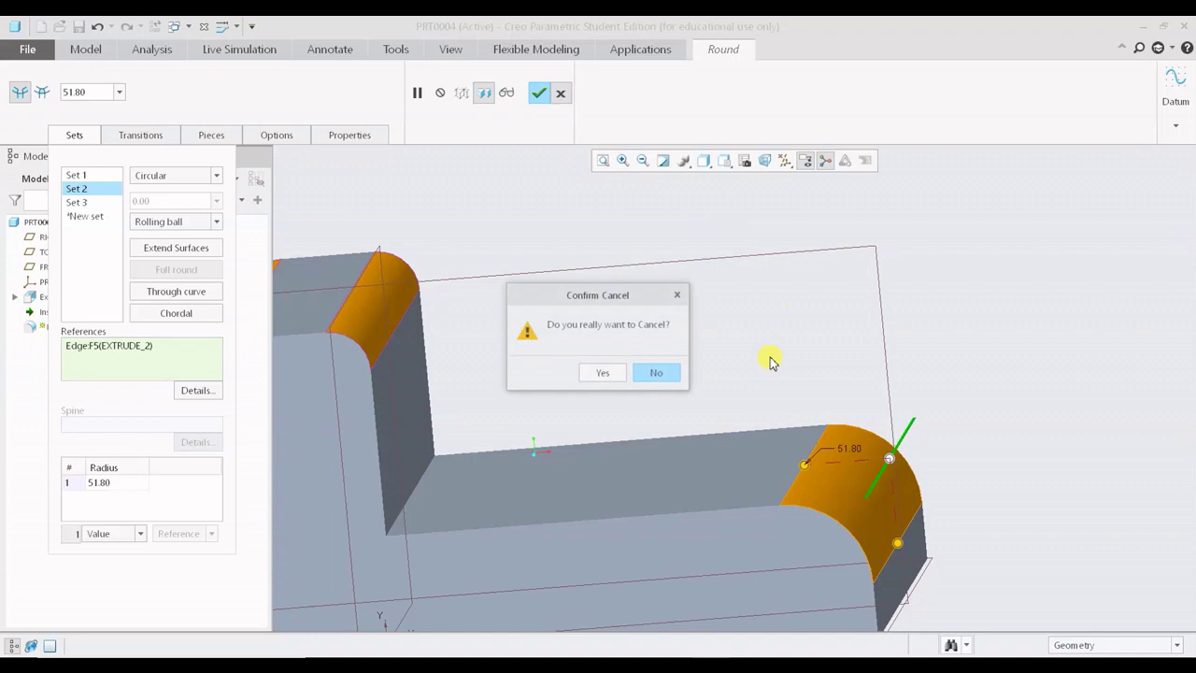
left_click(602, 371)
middle_click_drag(702, 333, 750, 286, "shift")
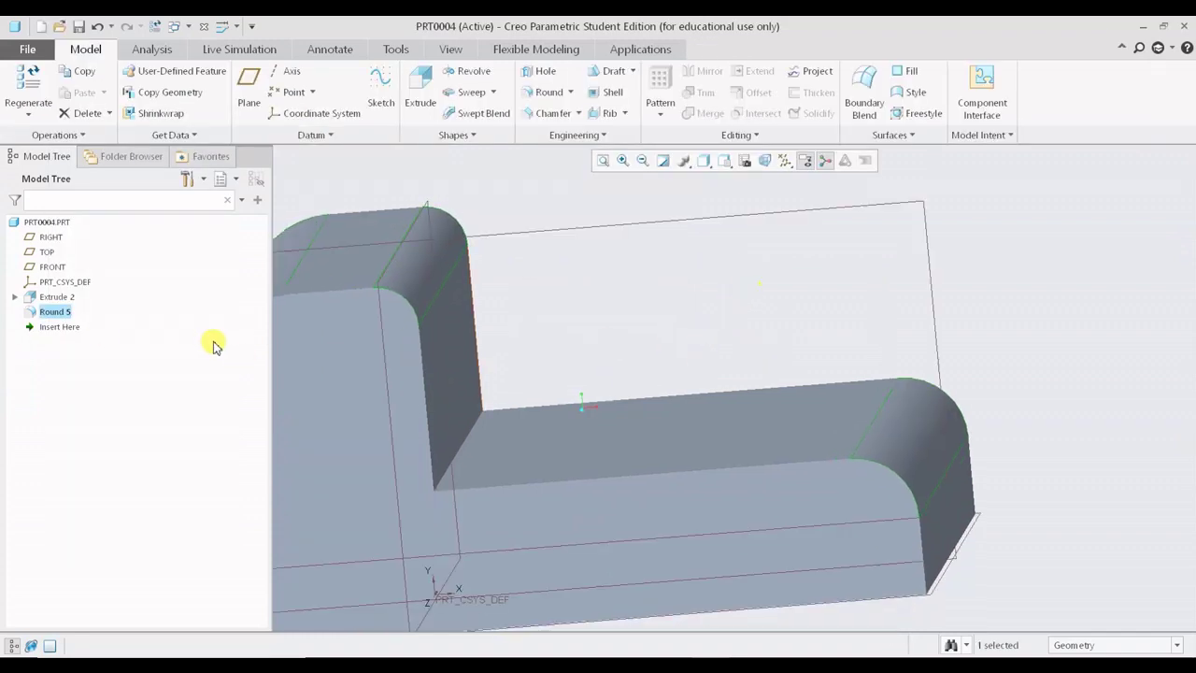
right_click(66, 314)
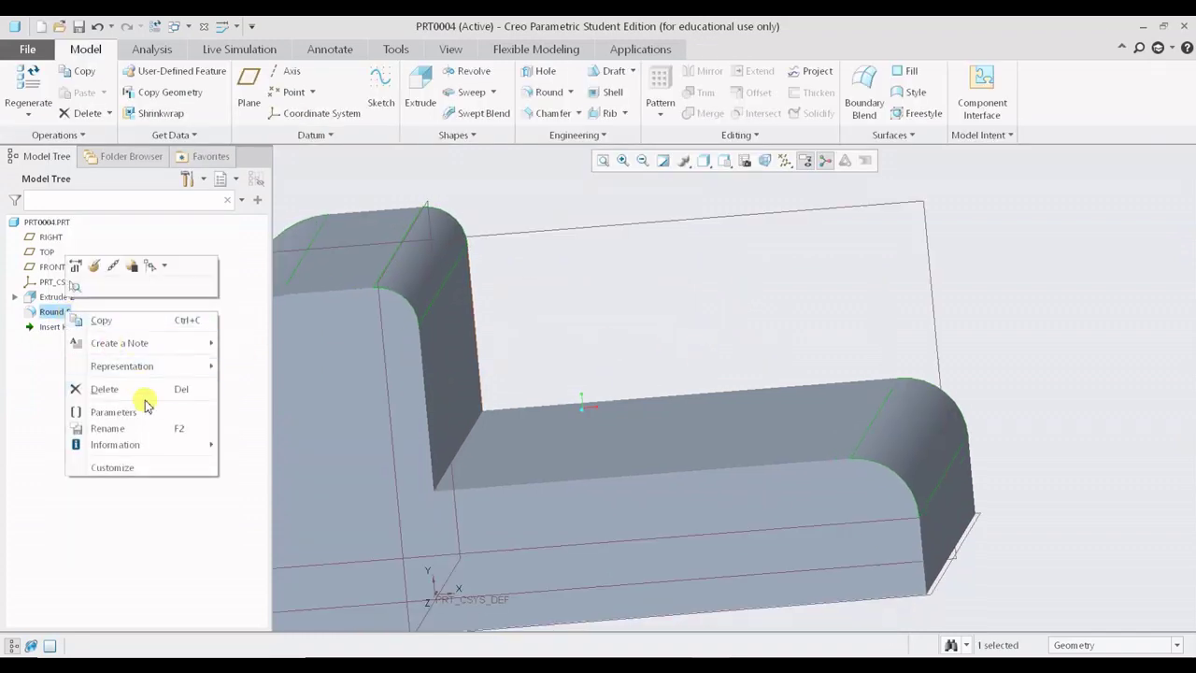
left_click(98, 387)
left_click(576, 372)
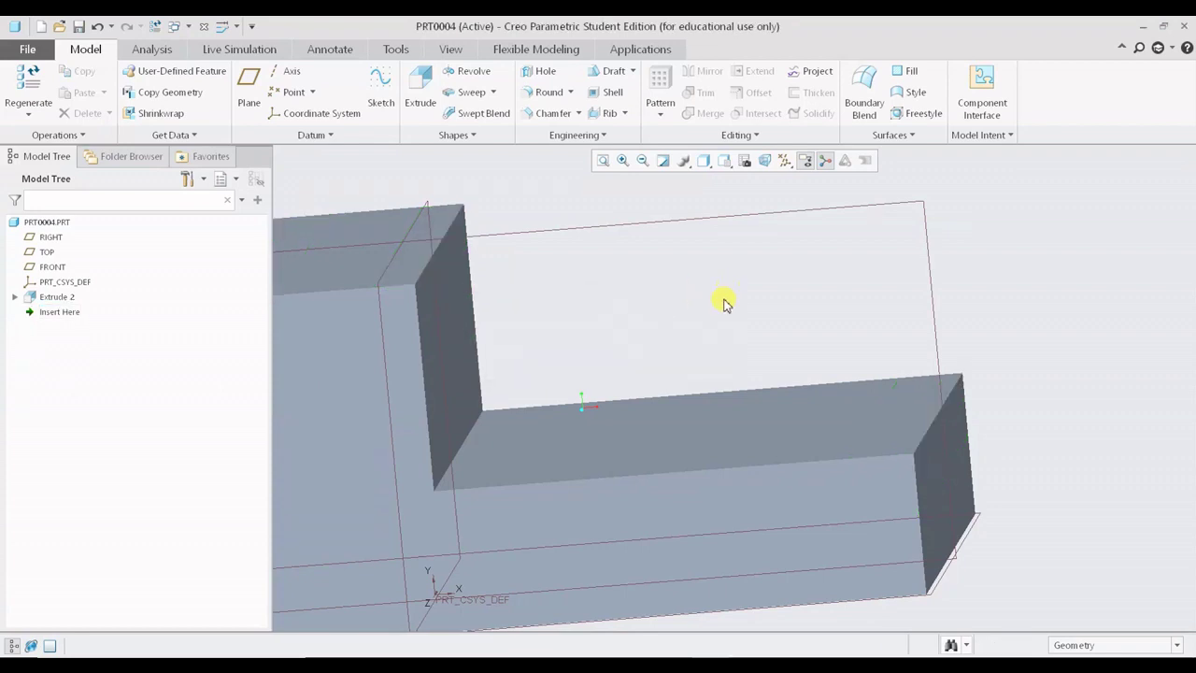
- Start a new round with Set 1 on the upright block's top edge farthest from the base
middle_click_drag(724, 300, 710, 346, "shift")
middle_click_drag(324, 293, 435, 244, "shift")
left_click(556, 93)
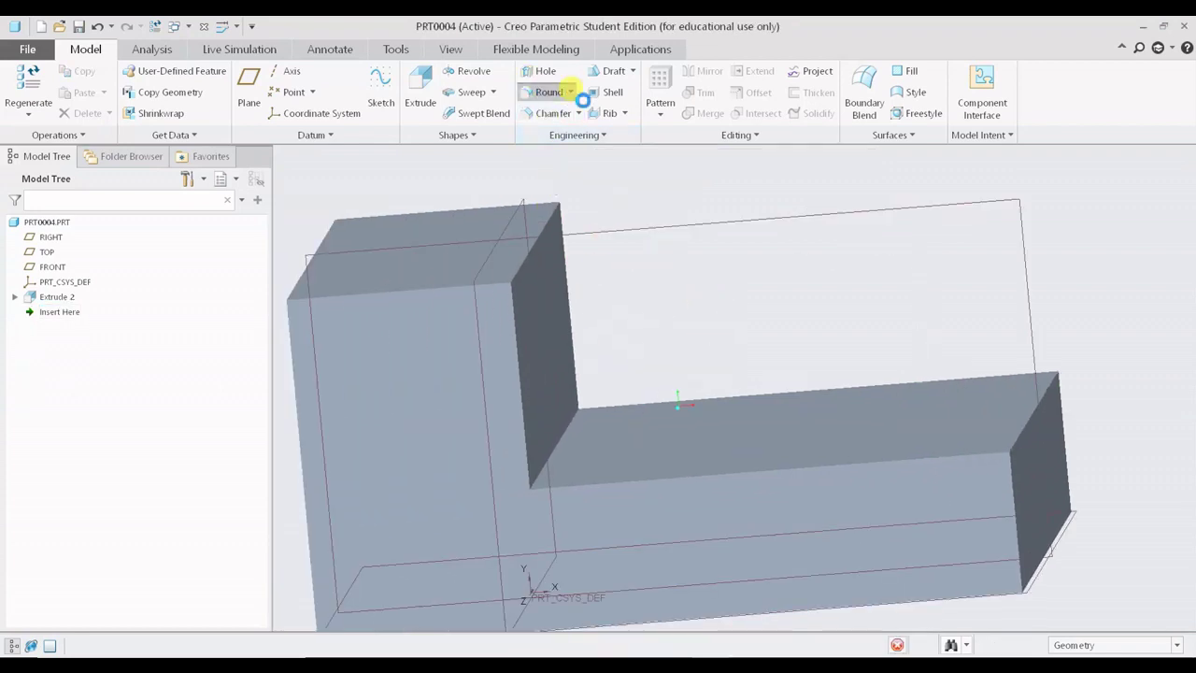
left_click(75, 134)
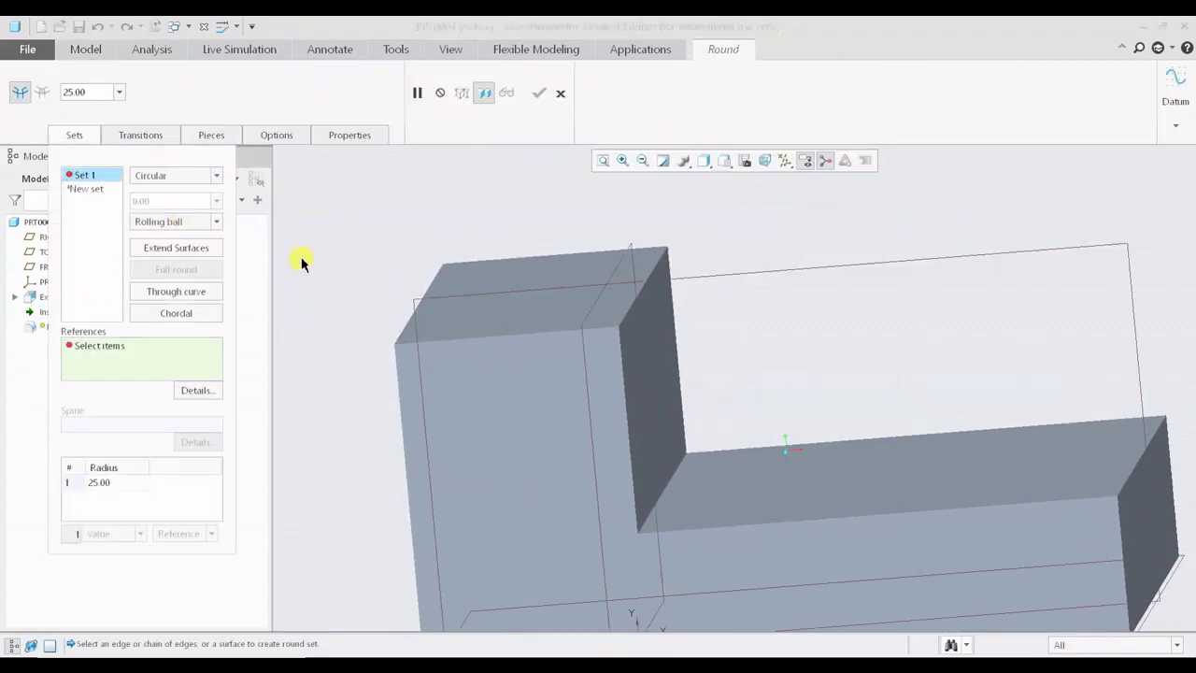
middle_click_drag(608, 405, 439, 364)
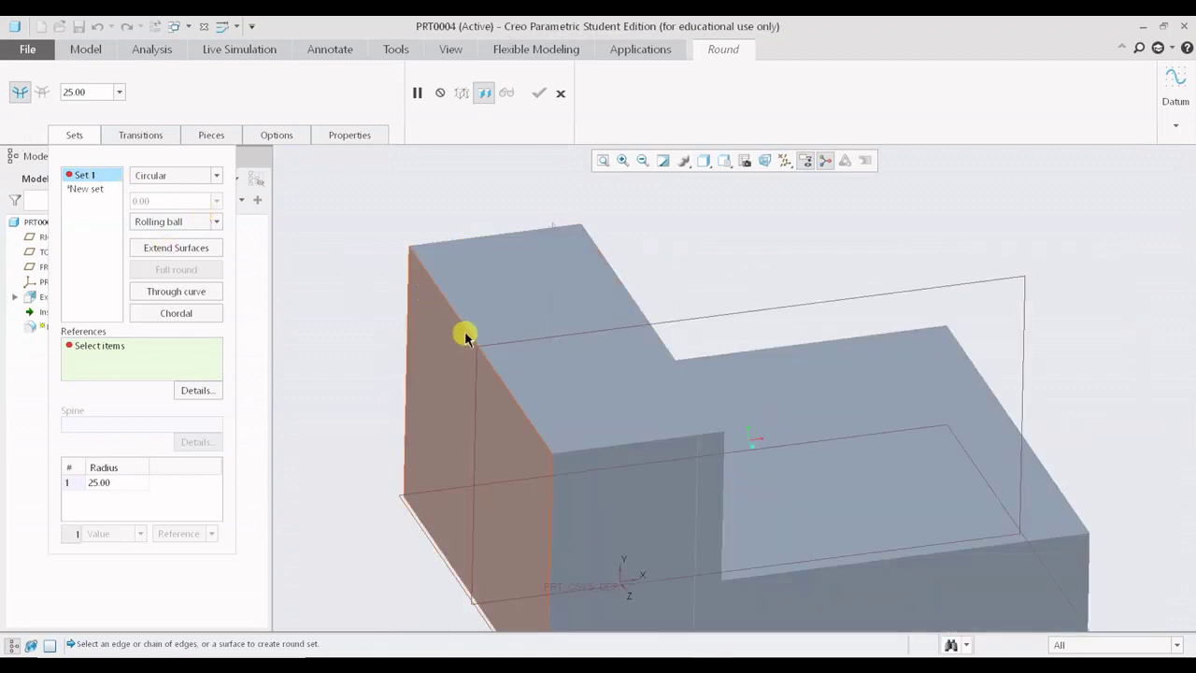
scroll(421, 299, "down", 5)
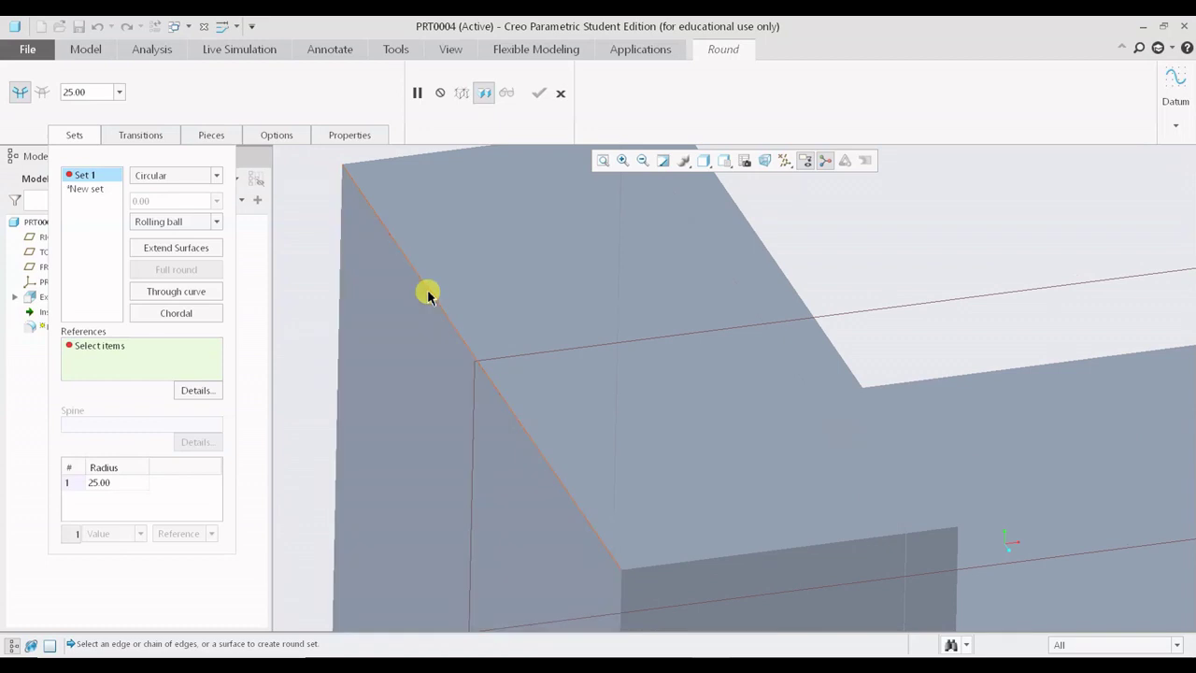
left_click(421, 289)
- Add the upright block's other long top edge and the base's outer top edge to the same Set 1
scroll(591, 379, "up", 4)
middle_click_drag(582, 371, 571, 379)
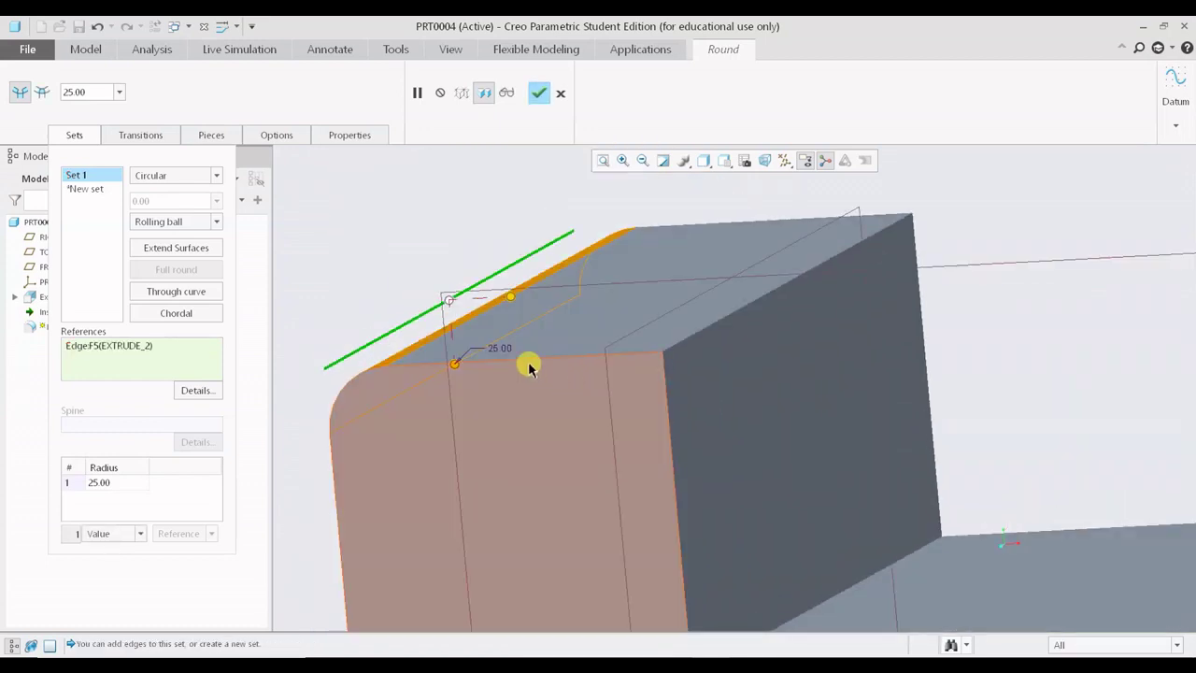
left_click(716, 326, "ctrl")
scroll(645, 406, "up", 2)
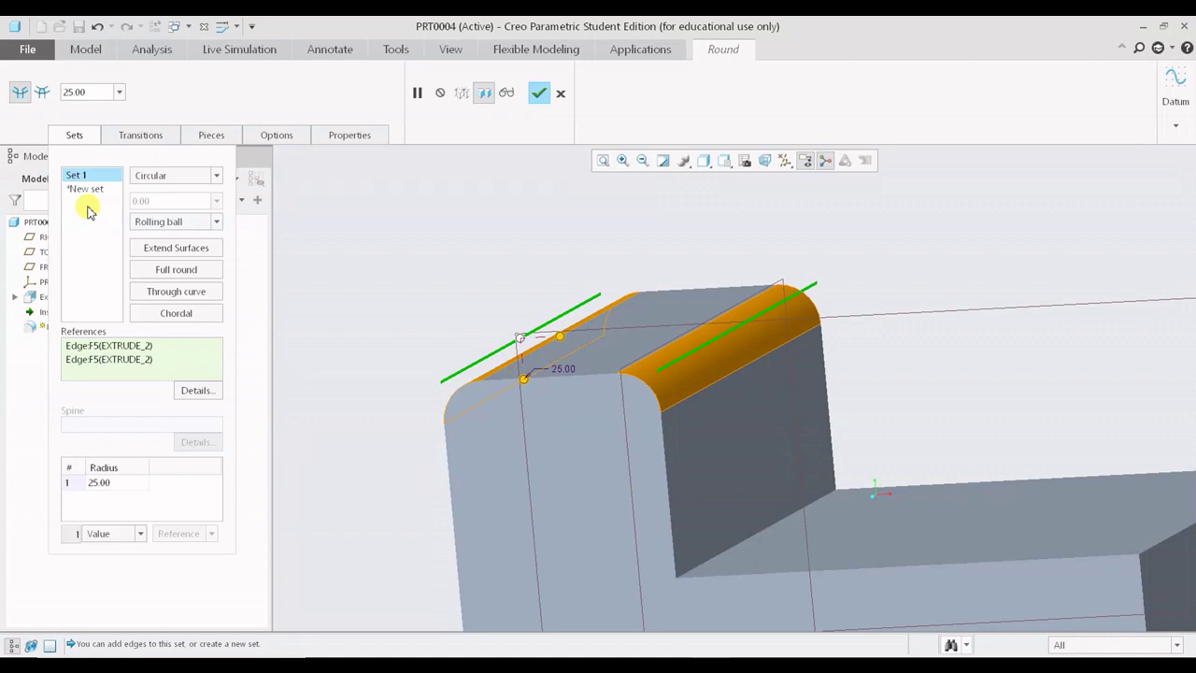
middle_click_drag(713, 420, 545, 342)
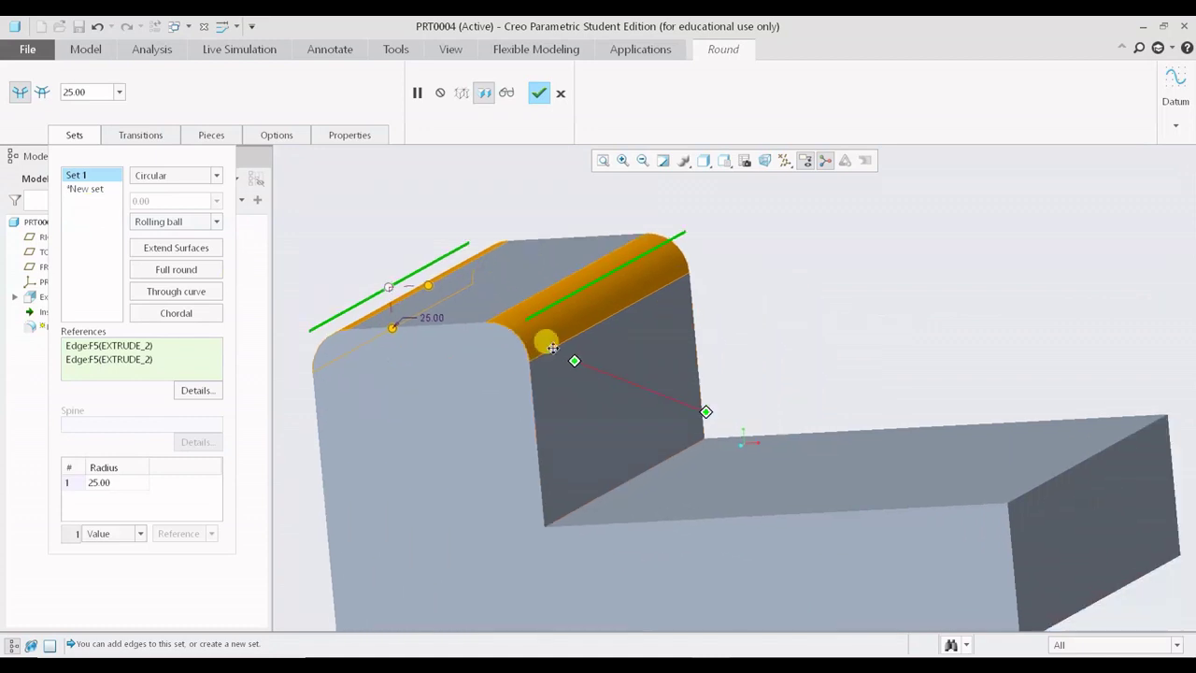
scroll(781, 380, "up", 3)
scroll(911, 409, "down", 4)
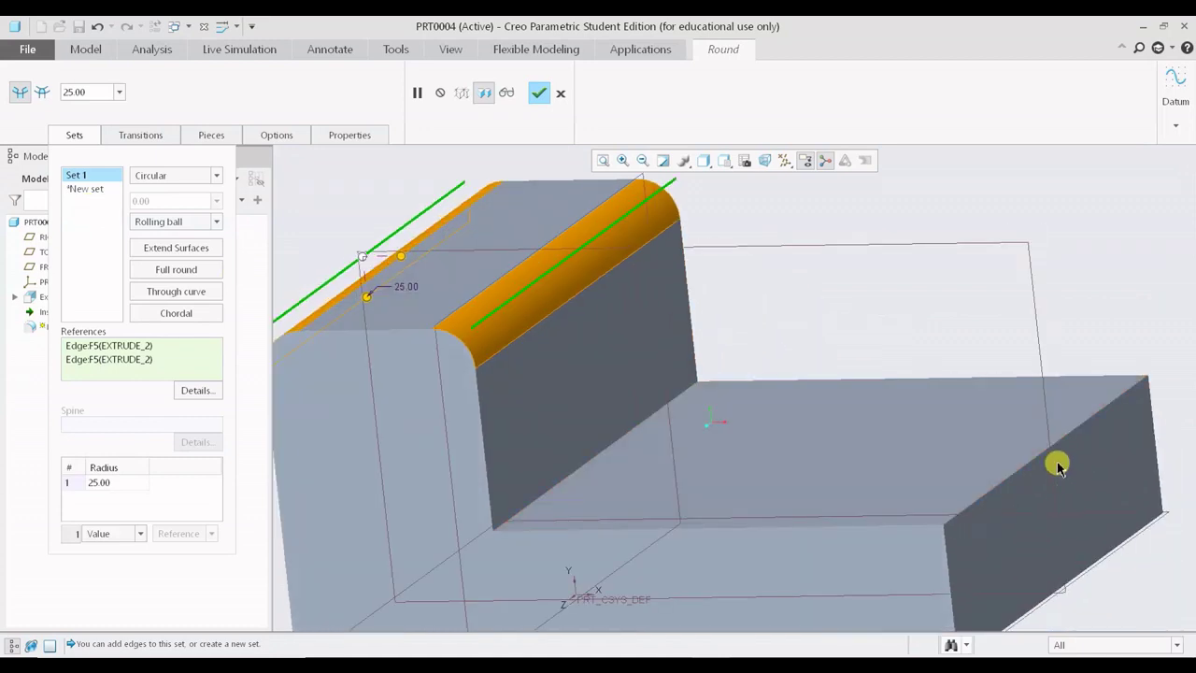
left_click(1029, 448, "ctrl")
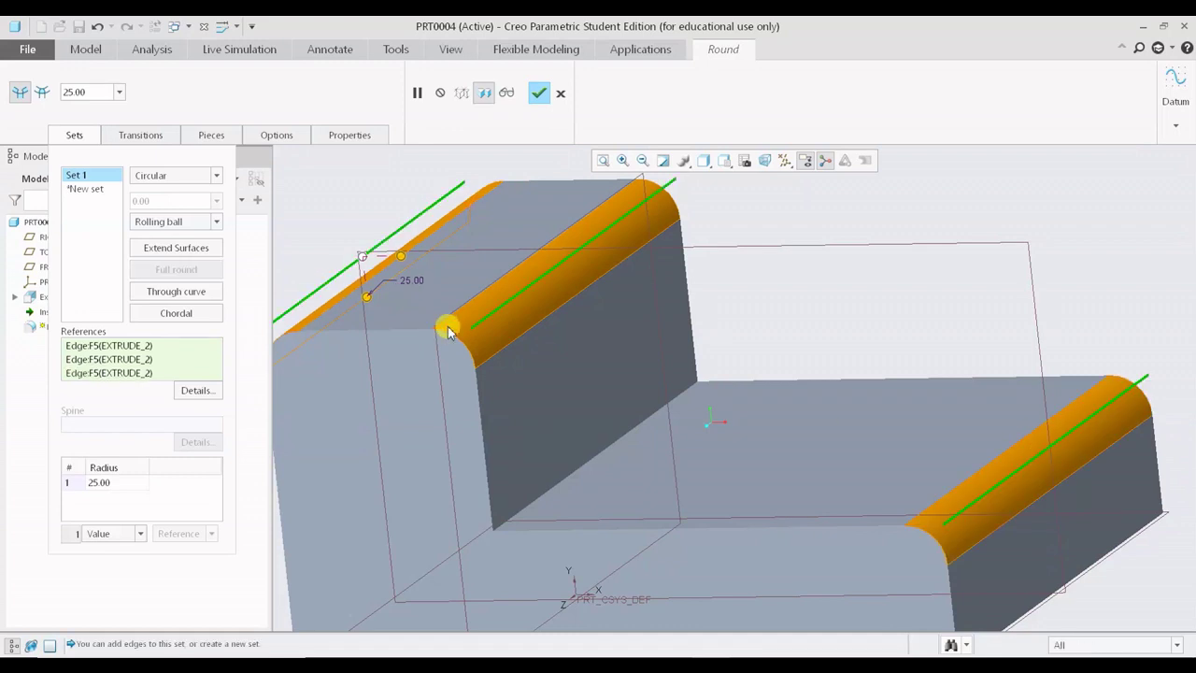
- Enlarge the shared radius of Set 1 to about 56.1 and complete the round
key("ctrl+d")
scroll(411, 329, "down", 1)
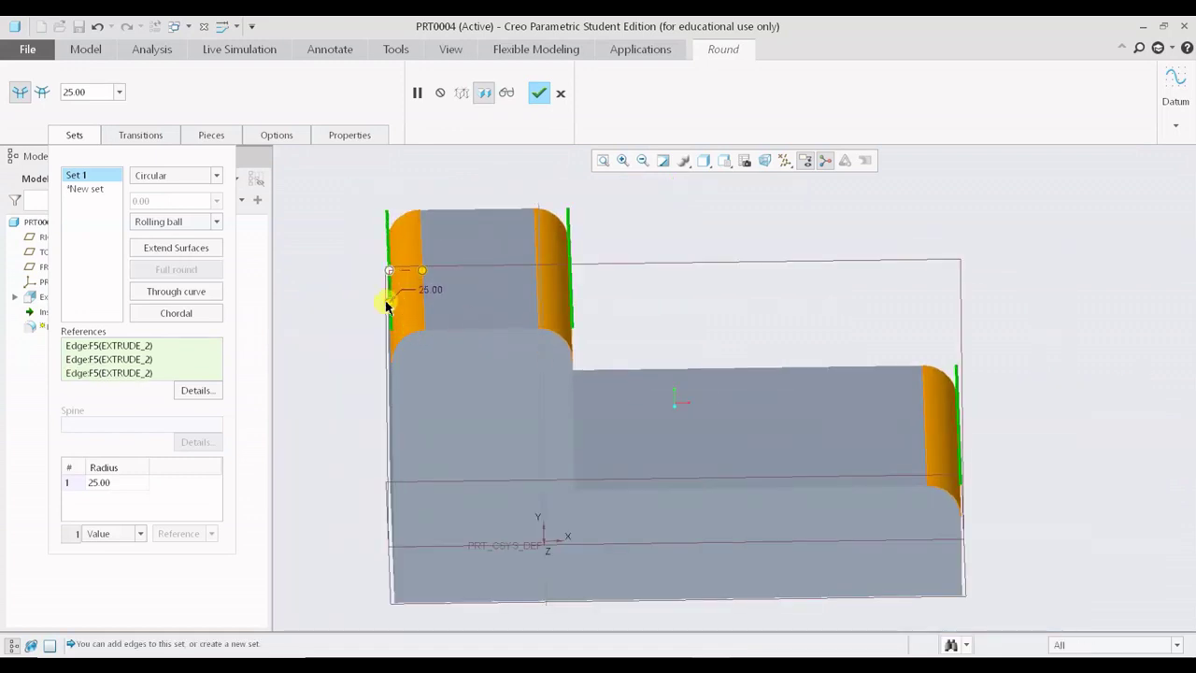
key("ctrl+d")
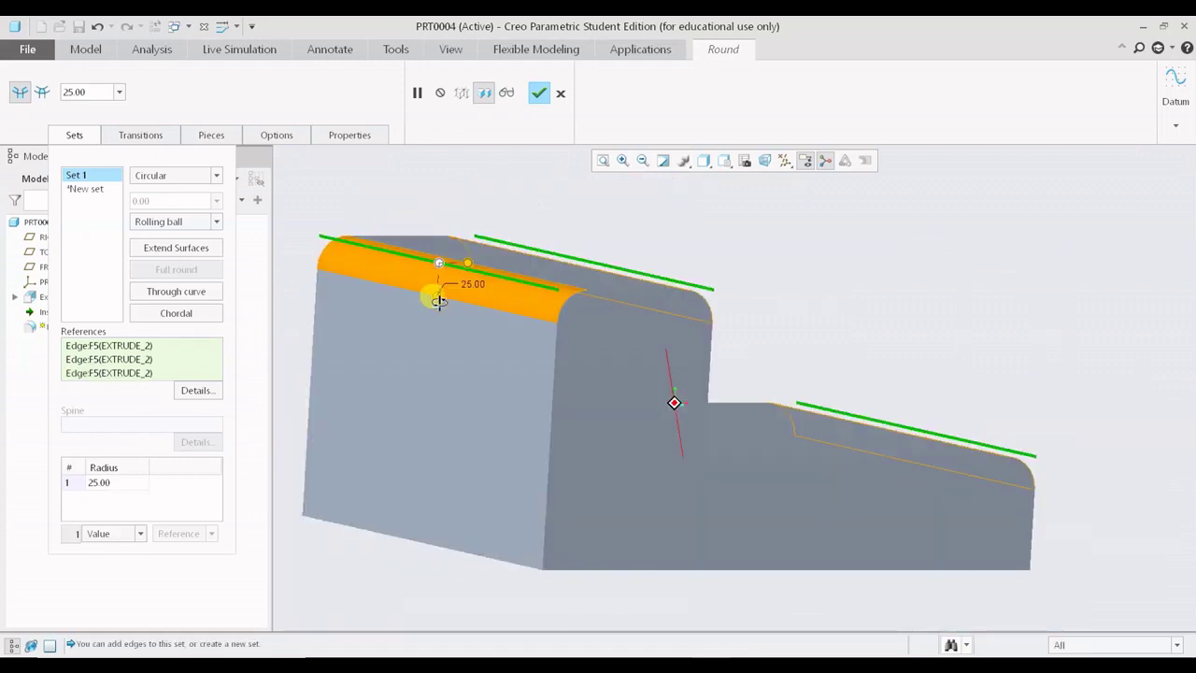
scroll(417, 303, "down", 2)
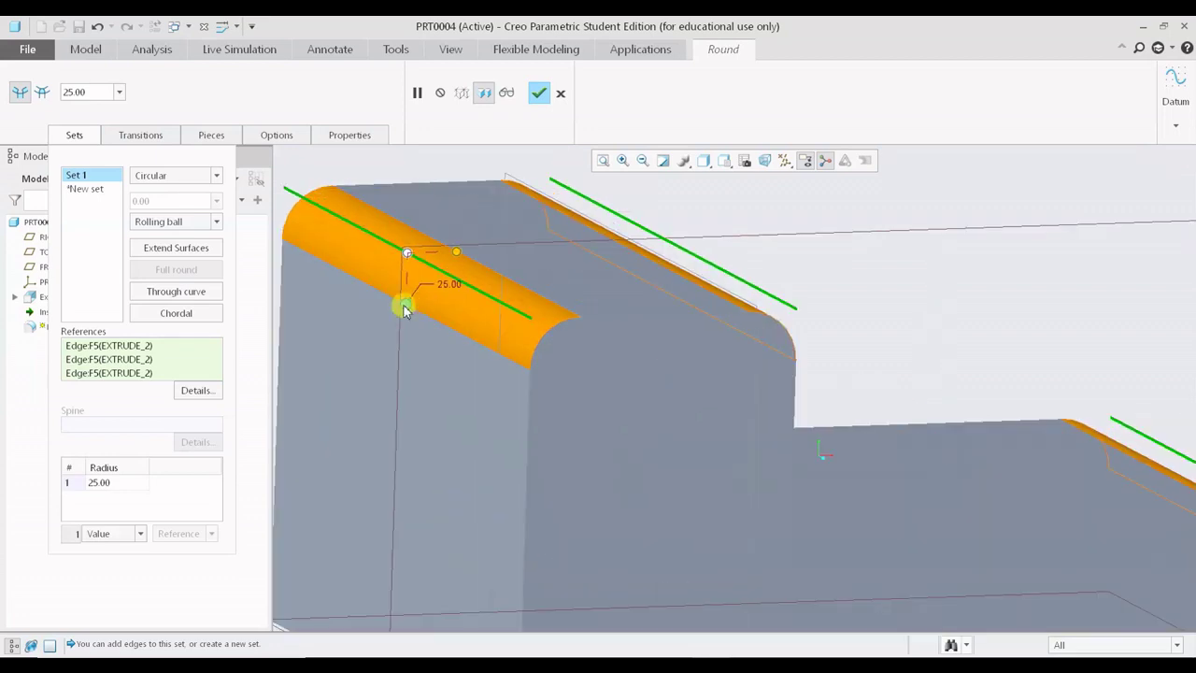
left_click_drag(404, 310, 560, 376)
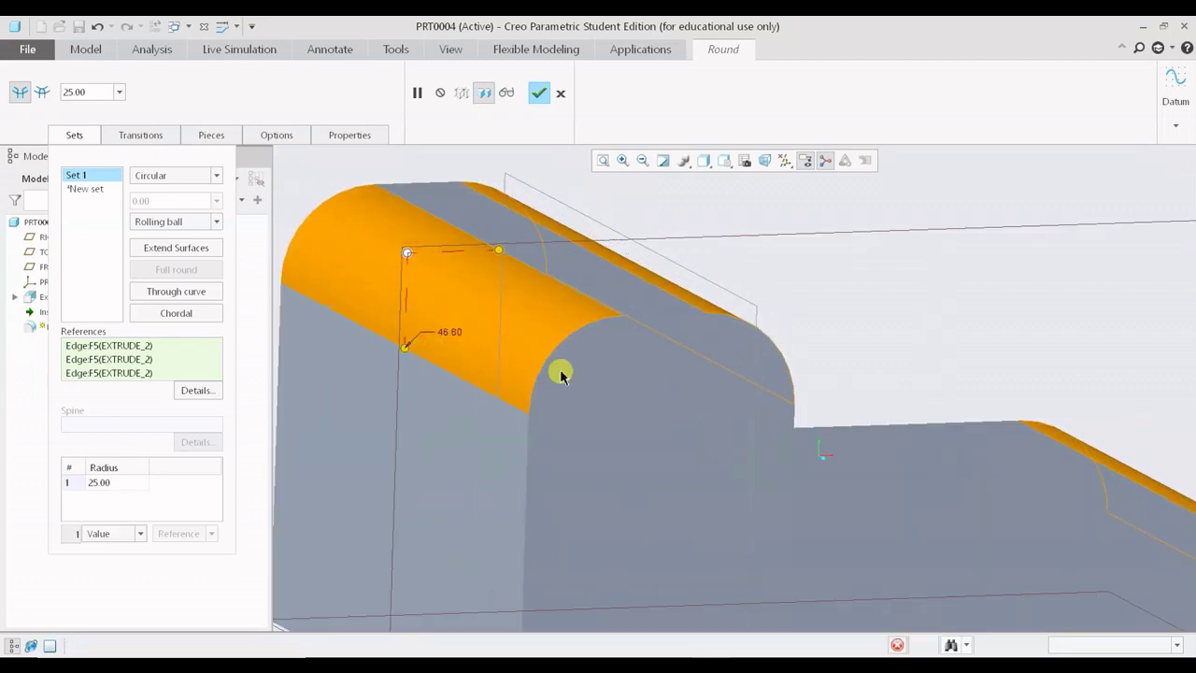
key("ctrl+d")
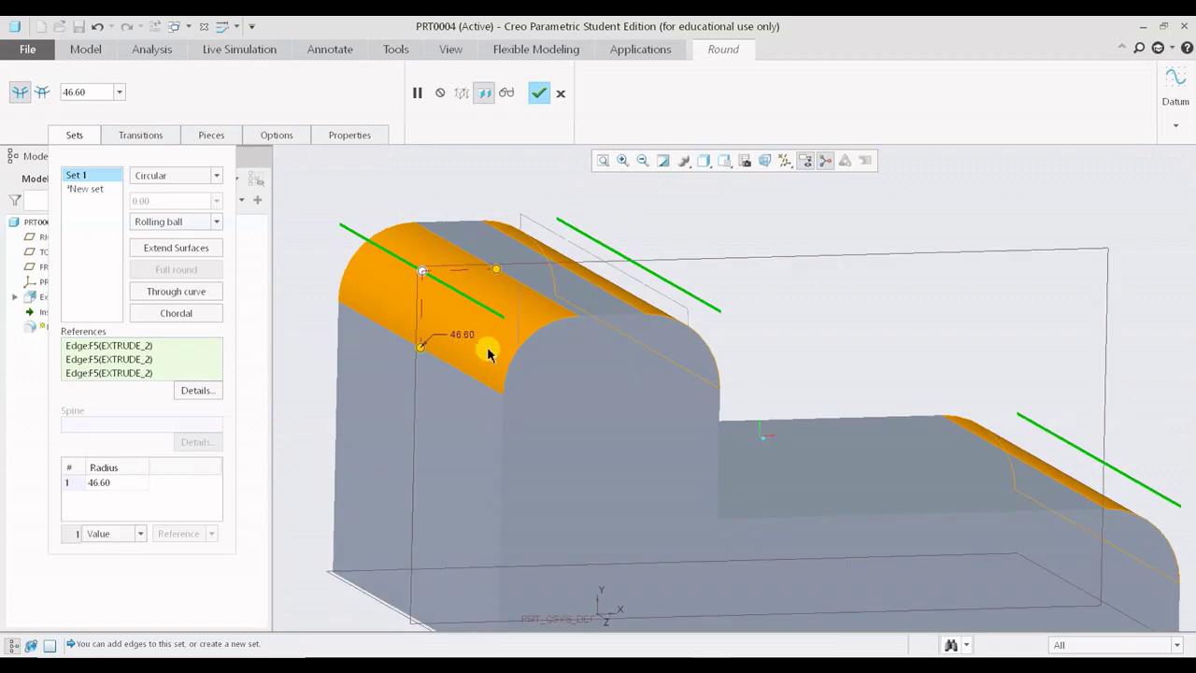
left_click_drag(422, 344, 462, 345)
middle_click_drag(611, 423, 677, 363)
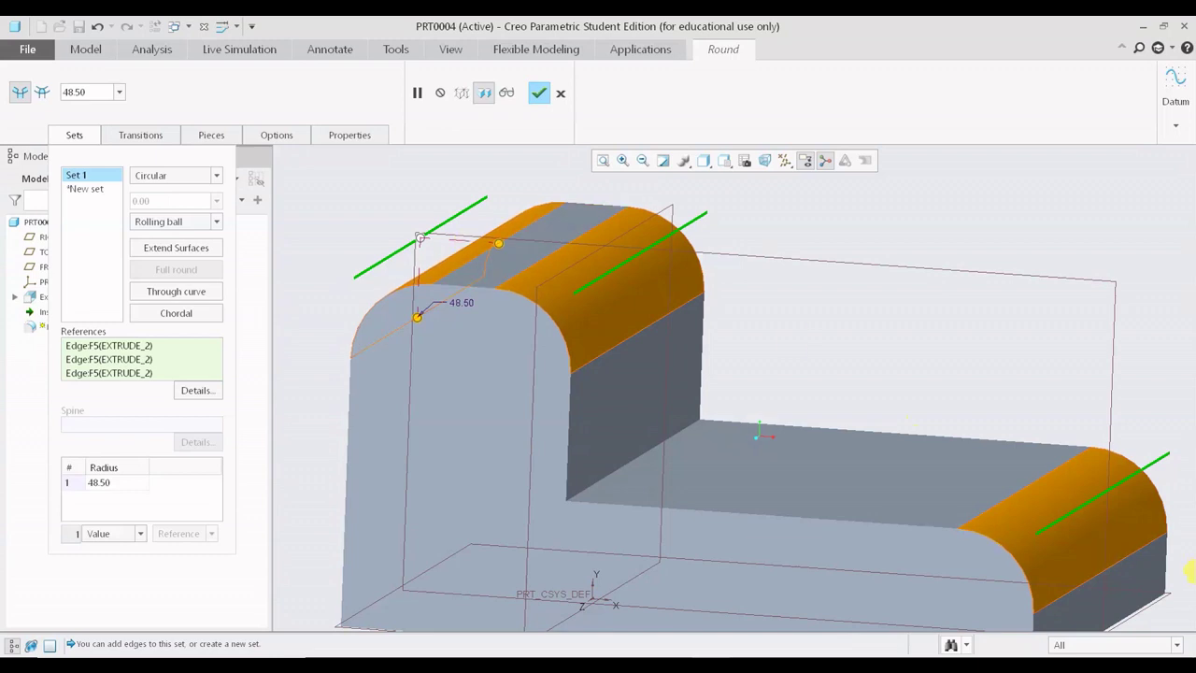
middle_click_drag(658, 338, 416, 373)
left_click_drag(415, 374, 414, 379)
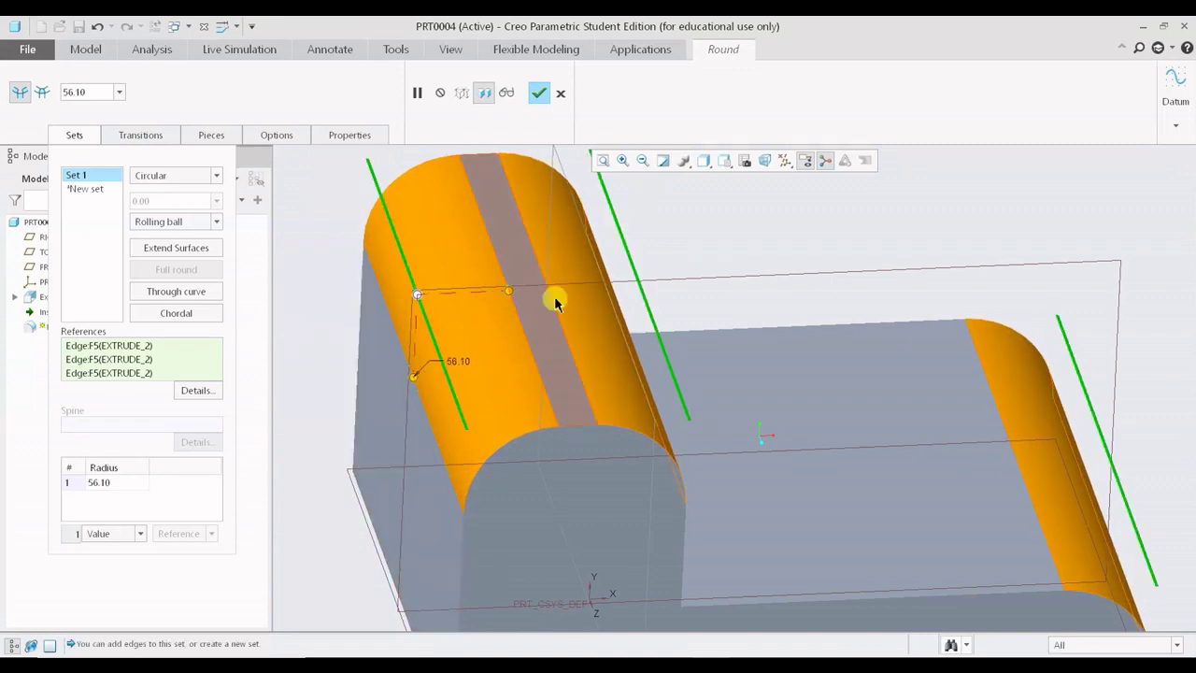
left_click(539, 93)
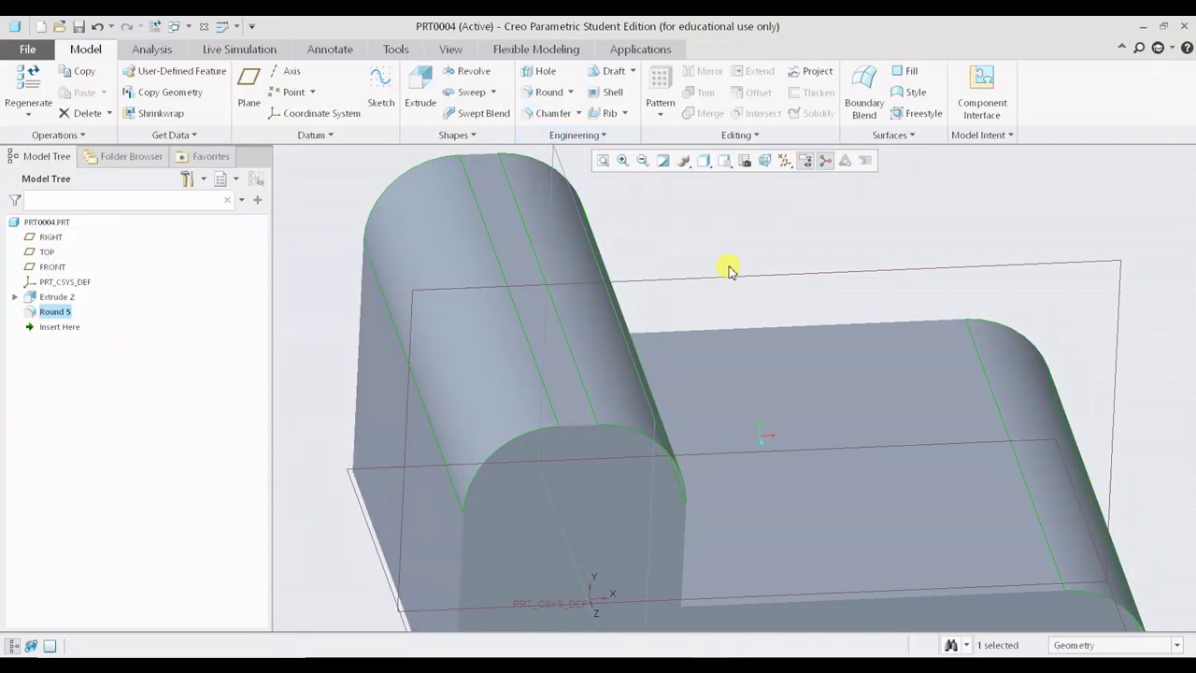
- Reopen the round's definition and examine which model edges belong to the references of Set 1
middle_click_drag(728, 267, 579, 278)
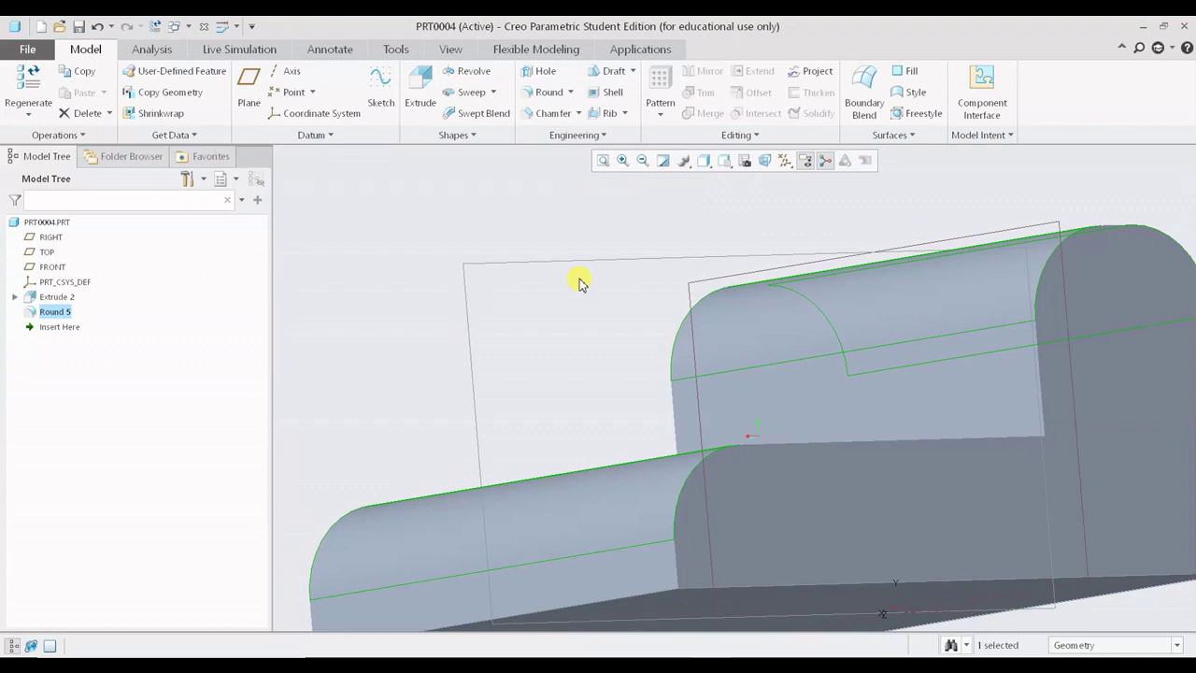
key("ctrl+d")
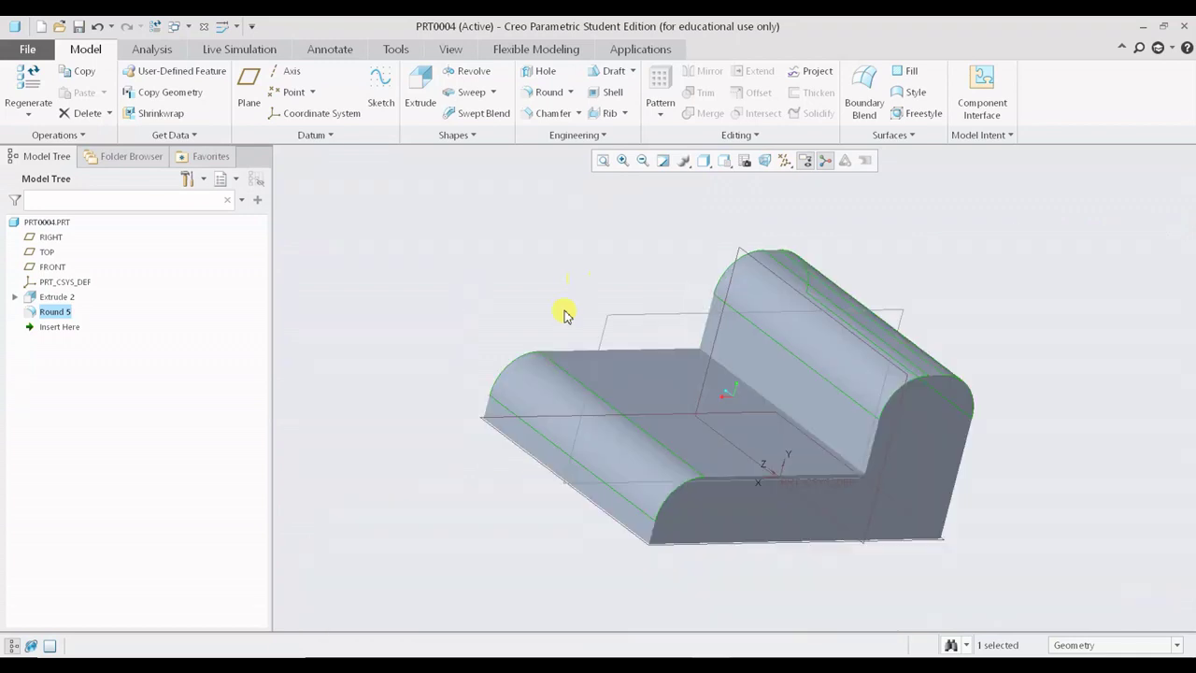
right_click(66, 316)
left_click(95, 268)
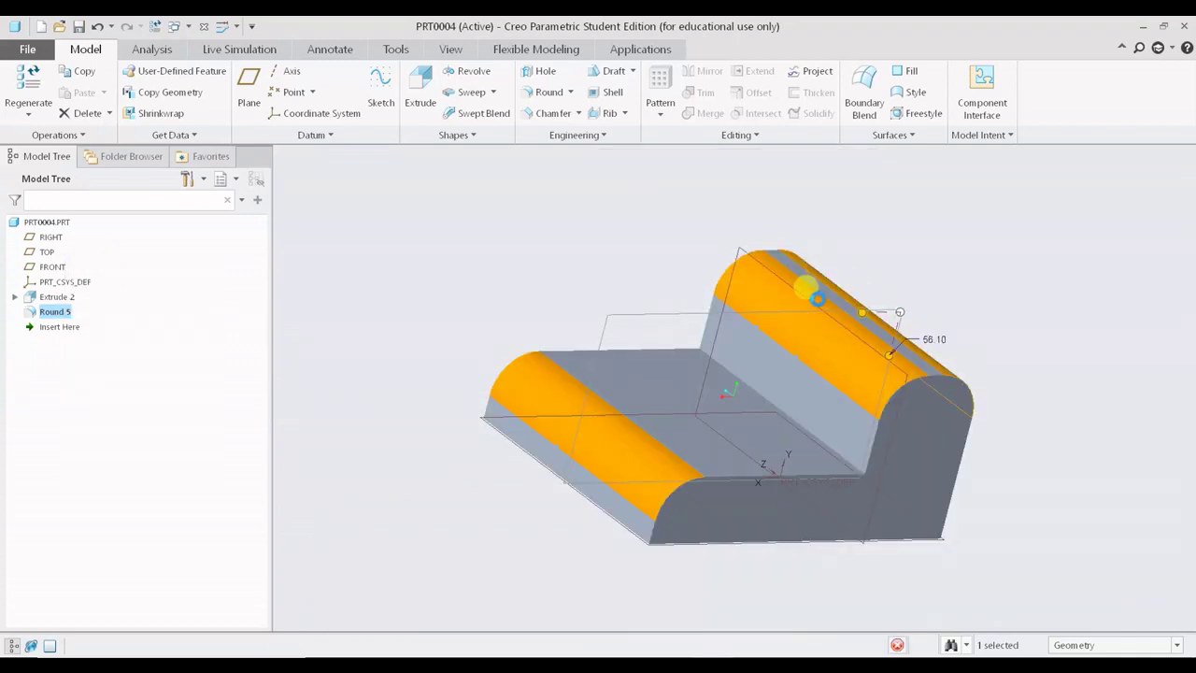
middle_click_drag(791, 315, 777, 329)
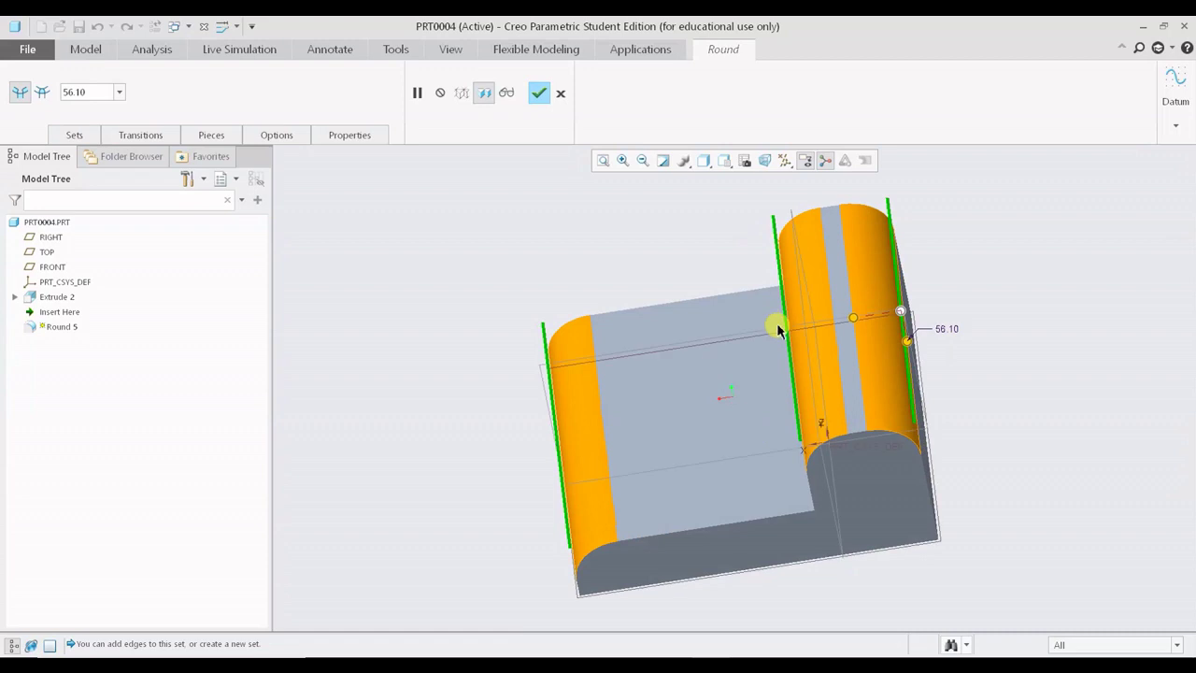
left_click(78, 136)
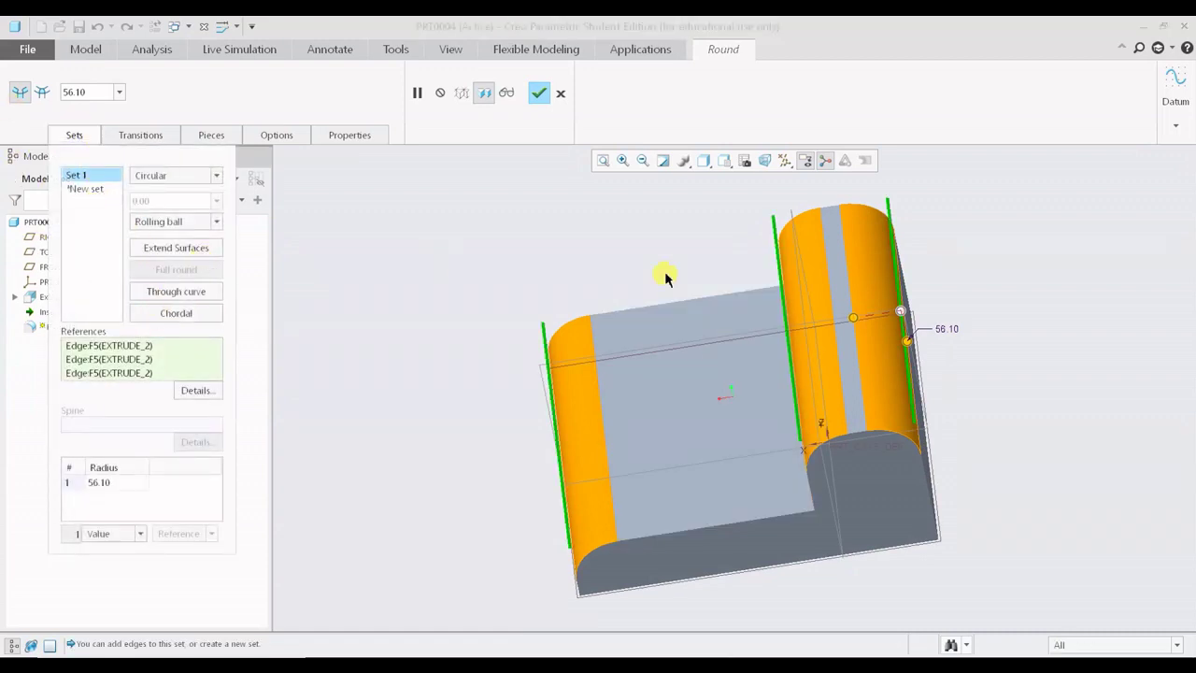
middle_click_drag(665, 276, 521, 411)
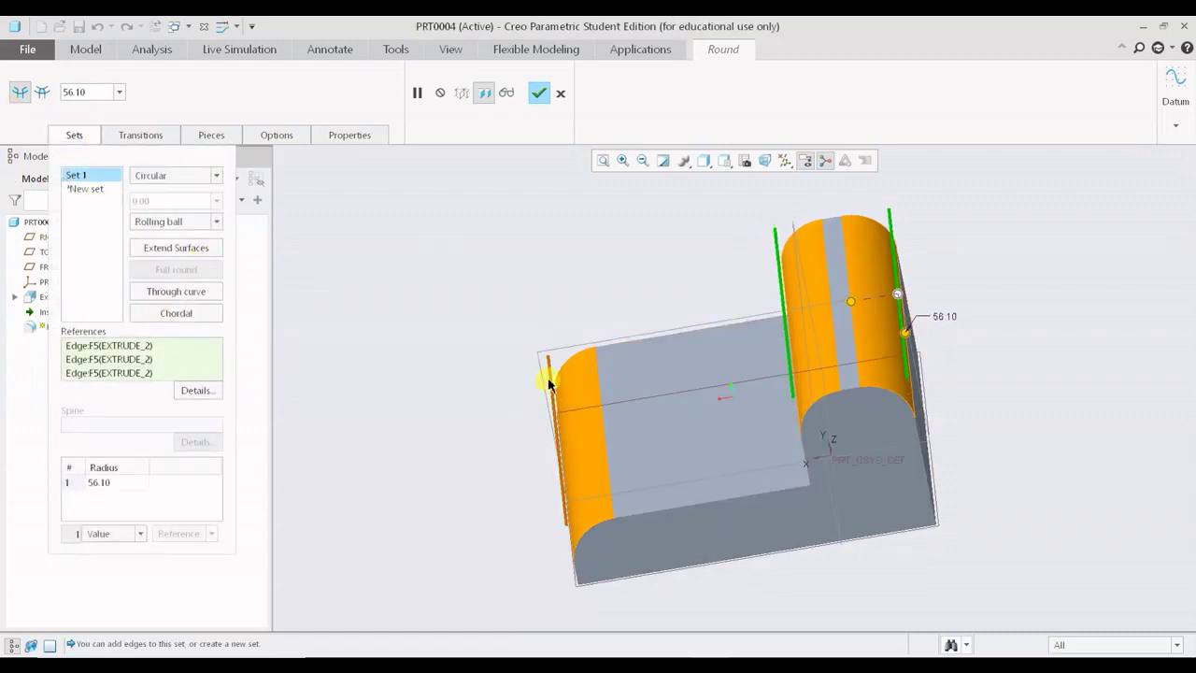
middle_click_drag(663, 307, 574, 238)
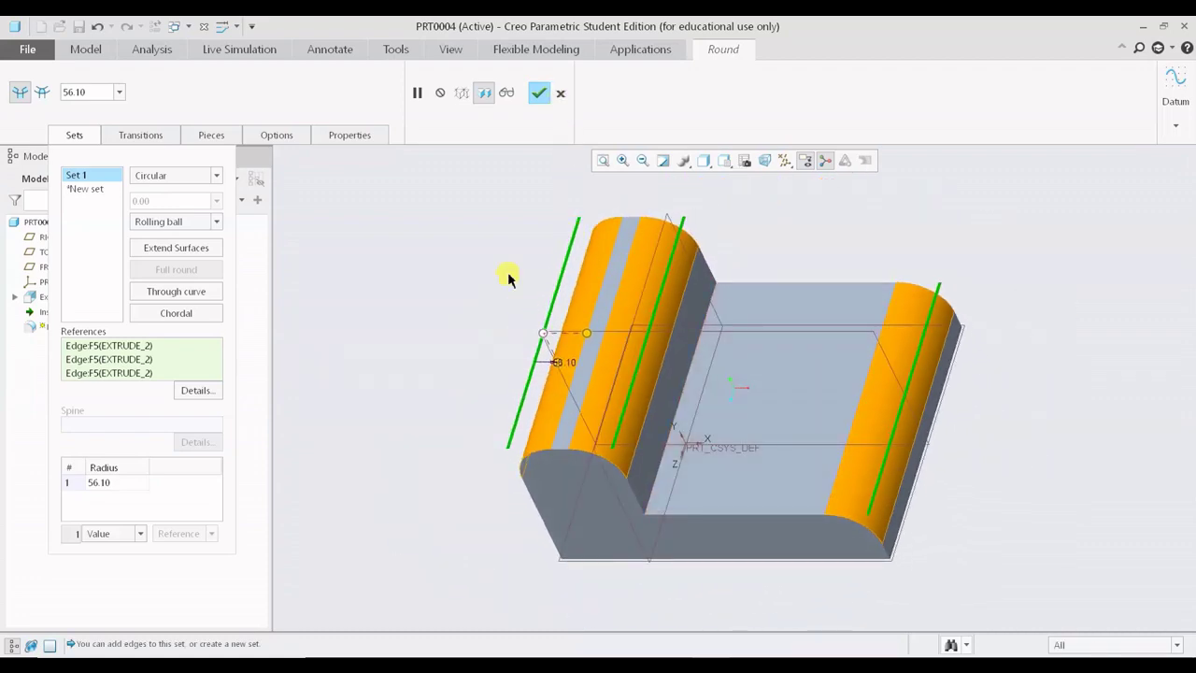
middle_click_drag(402, 285, 395, 268)
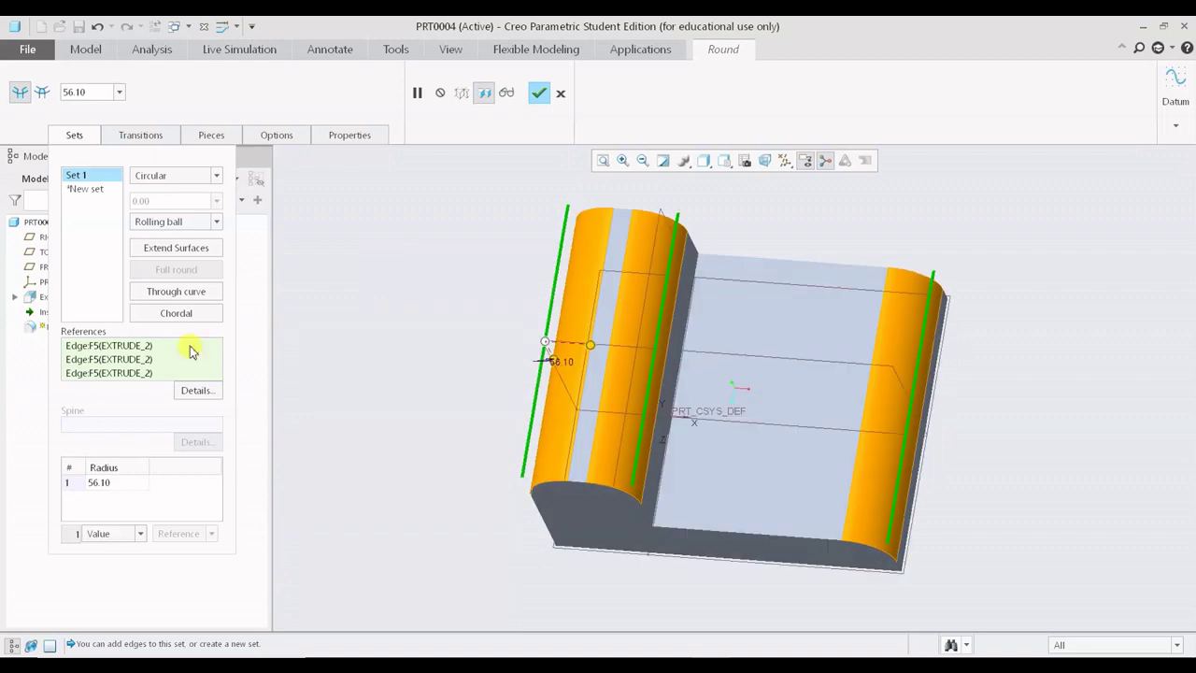
left_click(138, 346)
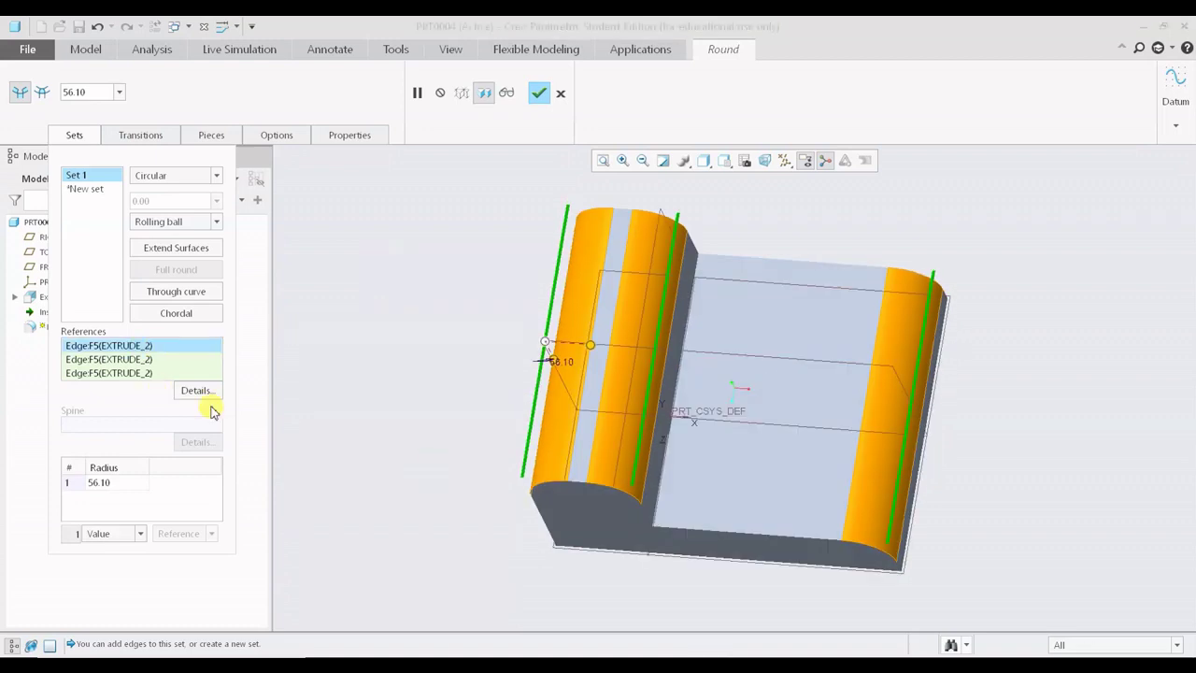
left_click(103, 360)
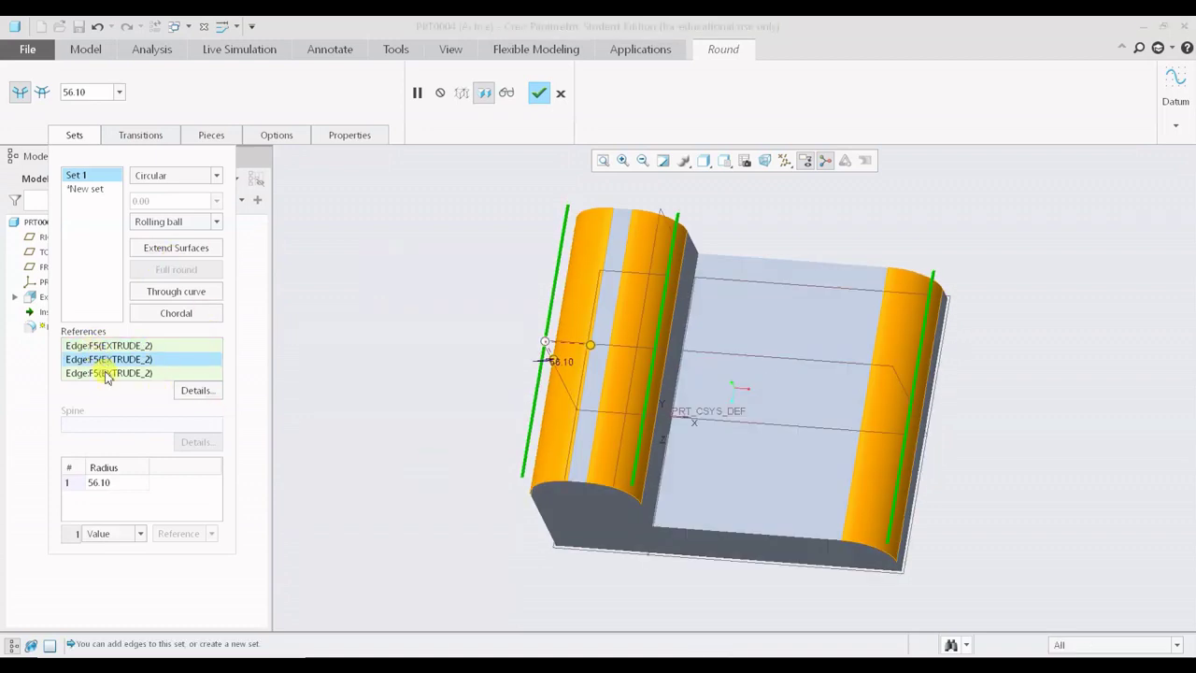
left_click(107, 373)
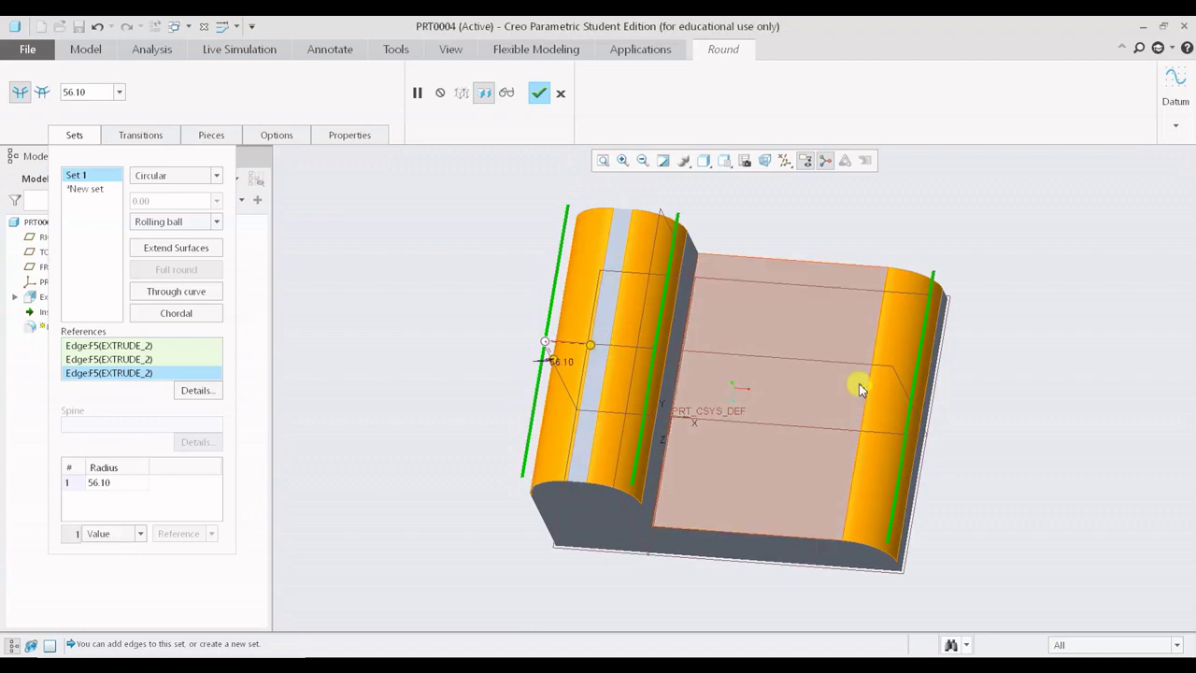
middle_click_drag(860, 389, 878, 355)
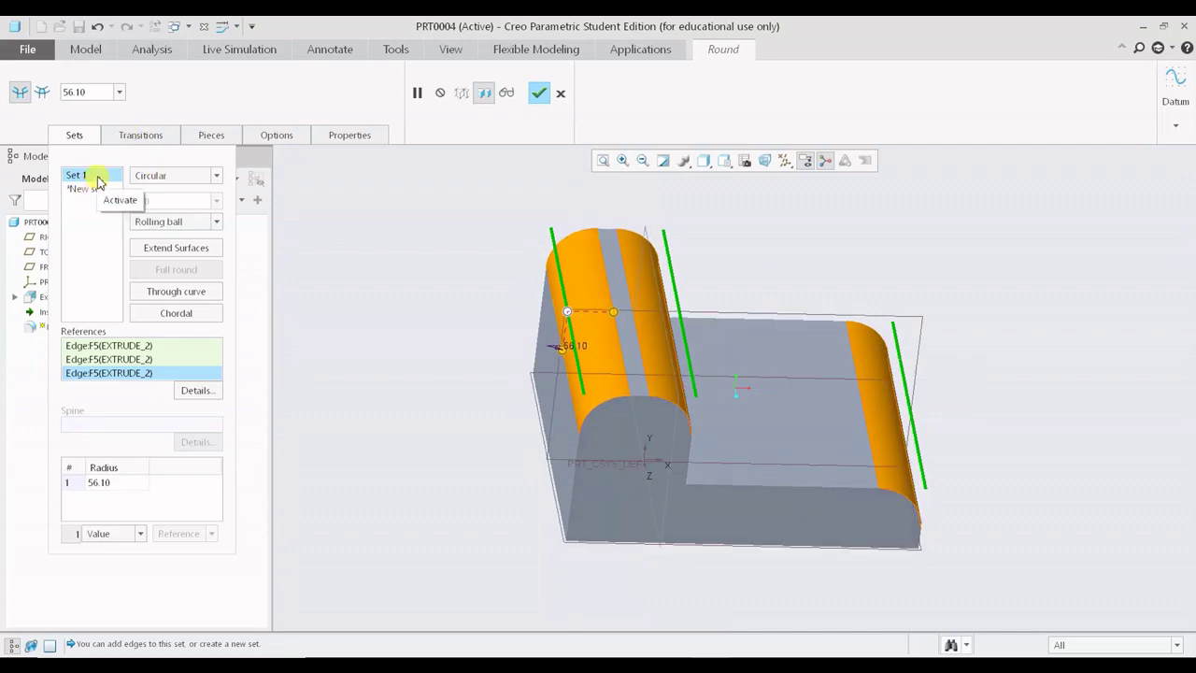
middle_click_drag(501, 368, 501, 342)
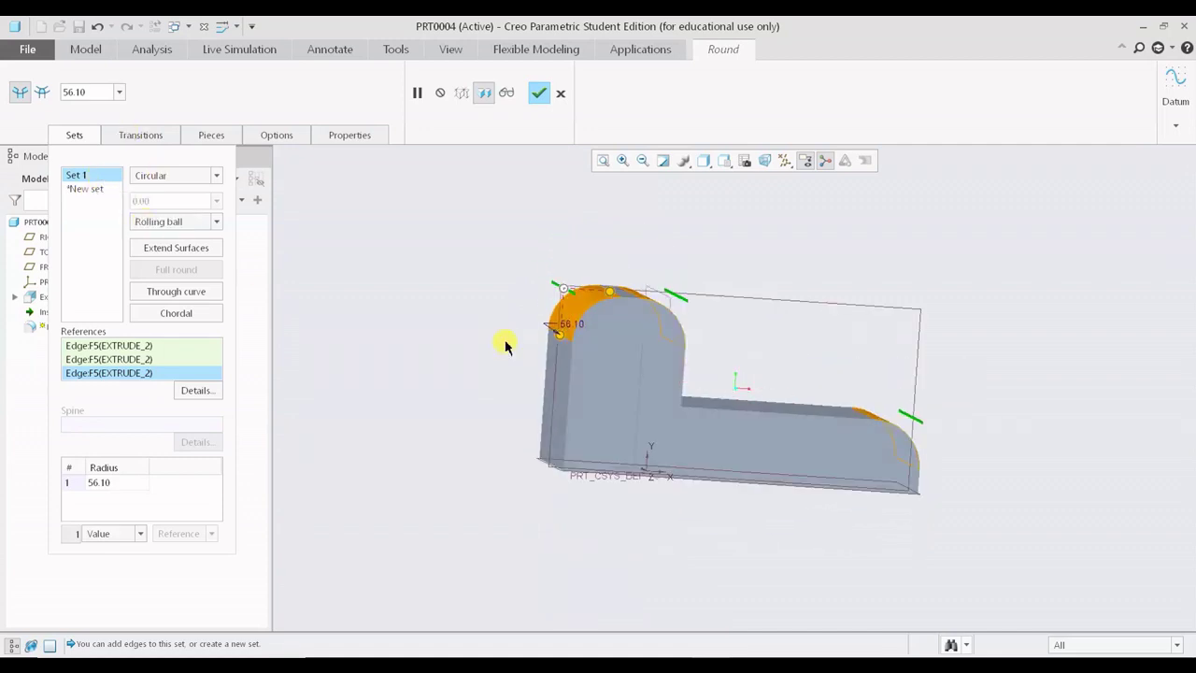
middle_click_drag(720, 459, 712, 411)
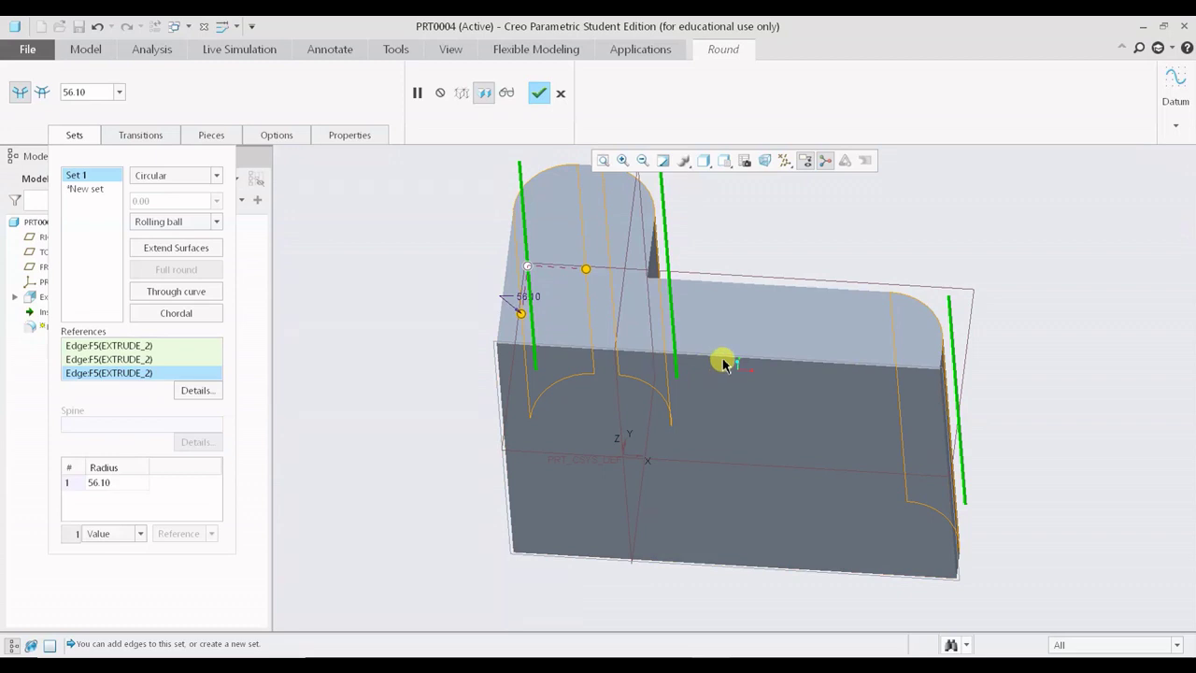
- Add the long bottom edge of the base's L-shaped end face to the references of Set 1 and complete the round
left_click(724, 361, "ctrl")
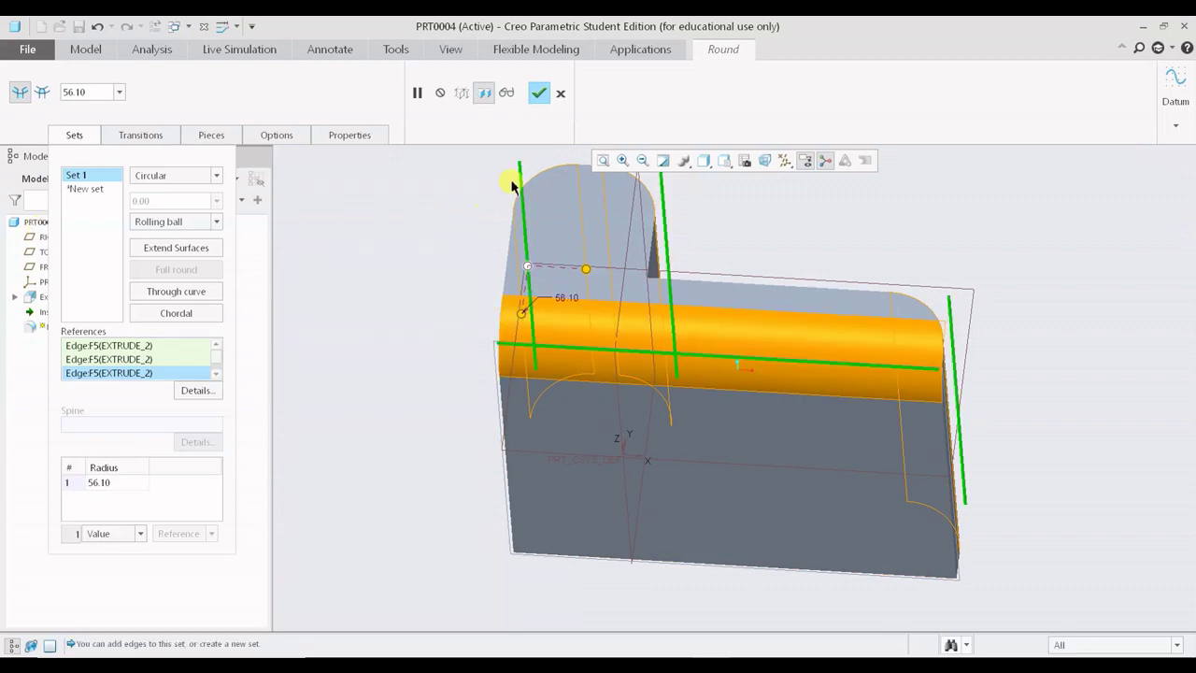
middle_click_drag(512, 185, 466, 366)
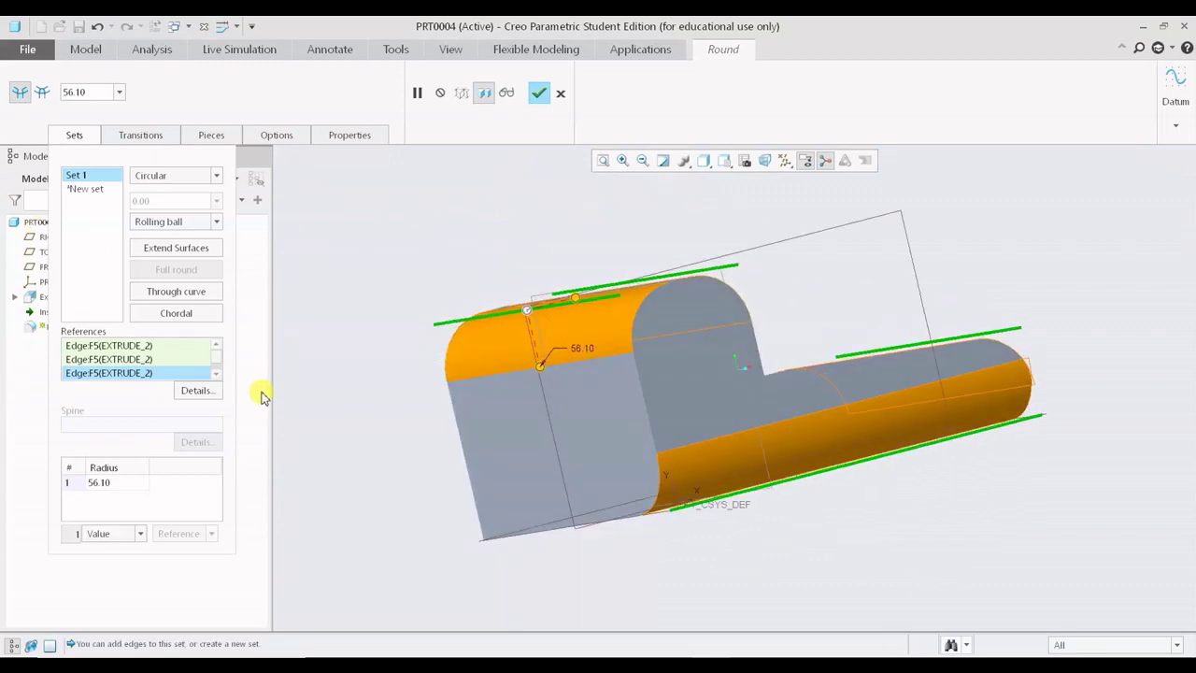
left_click(221, 374)
left_click(103, 373)
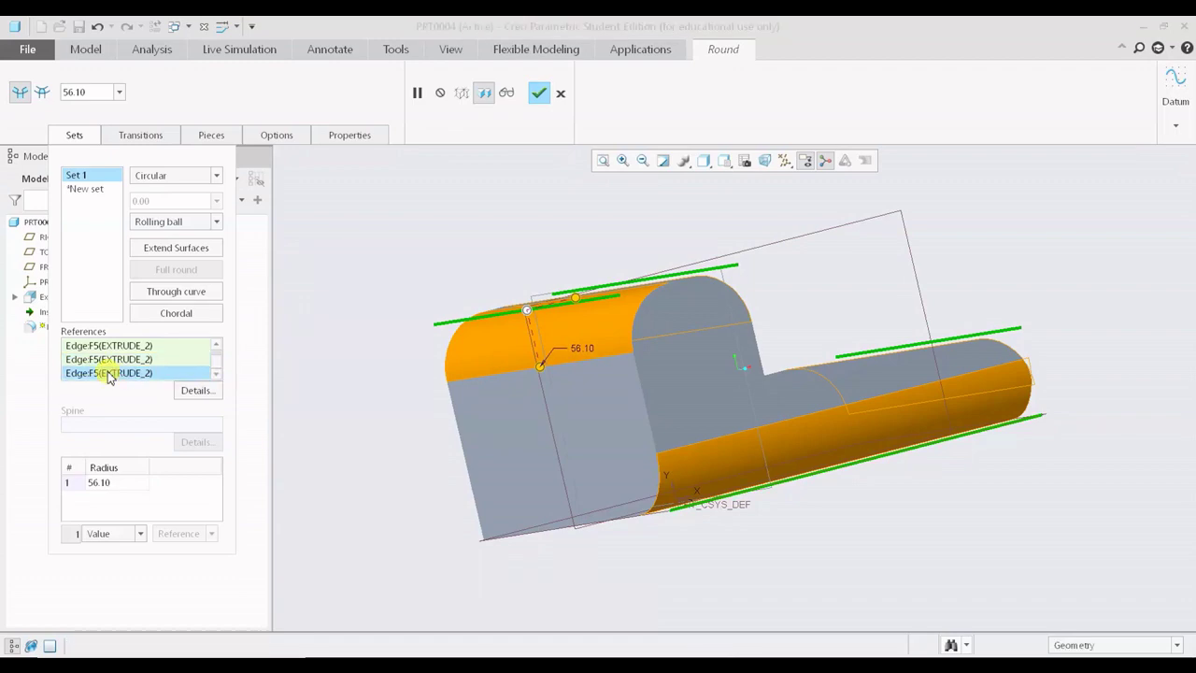
left_click(119, 359)
left_click(129, 345)
left_click(217, 344)
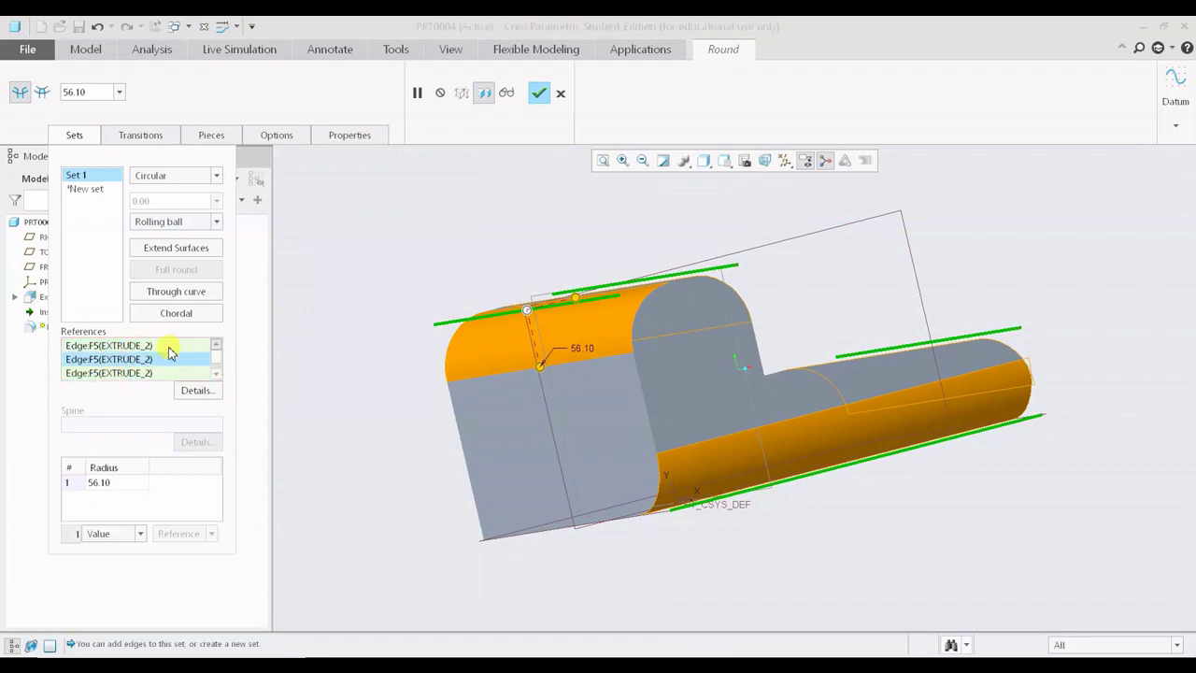
left_click(161, 346)
middle_click_drag(644, 355, 604, 393)
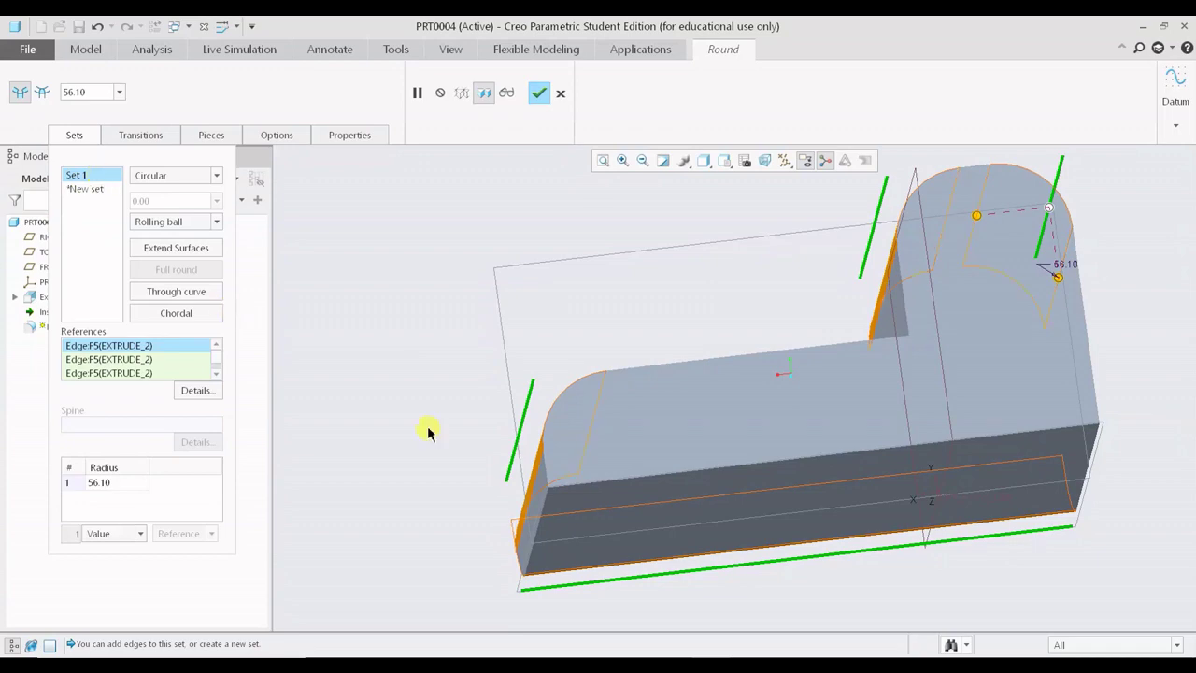
mouse_move(428, 432)
middle_mouse_down()
mouse_move(582, 523)
mouse_move(622, 483)
mouse_move(579, 513)
mouse_move(500, 506)
mouse_move(526, 568)
middle_mouse_up()
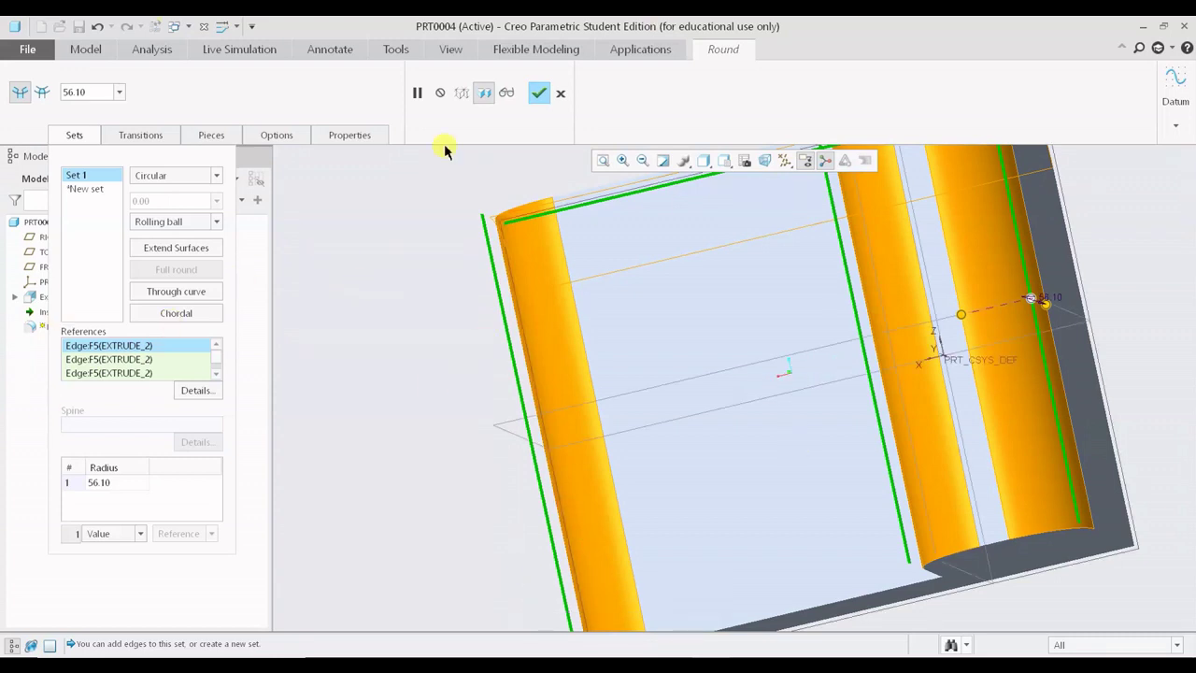
left_click(539, 93)
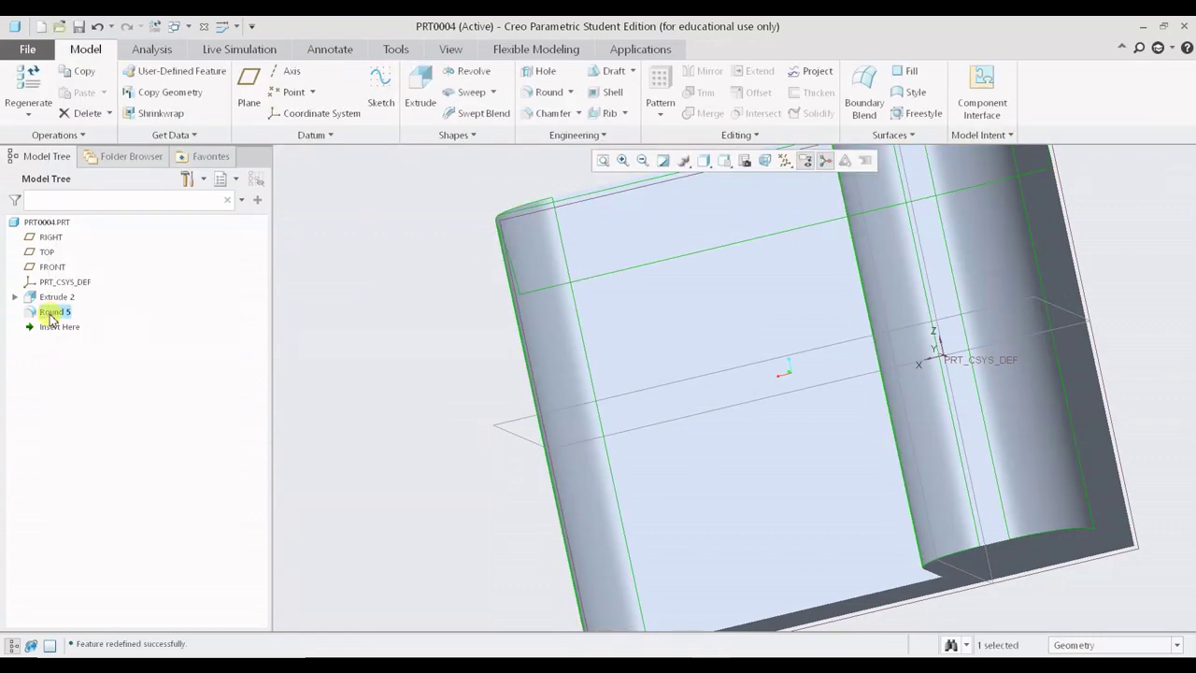
- Delete the multi-edge round feature from the L-shaped part
key("ctrl+d")
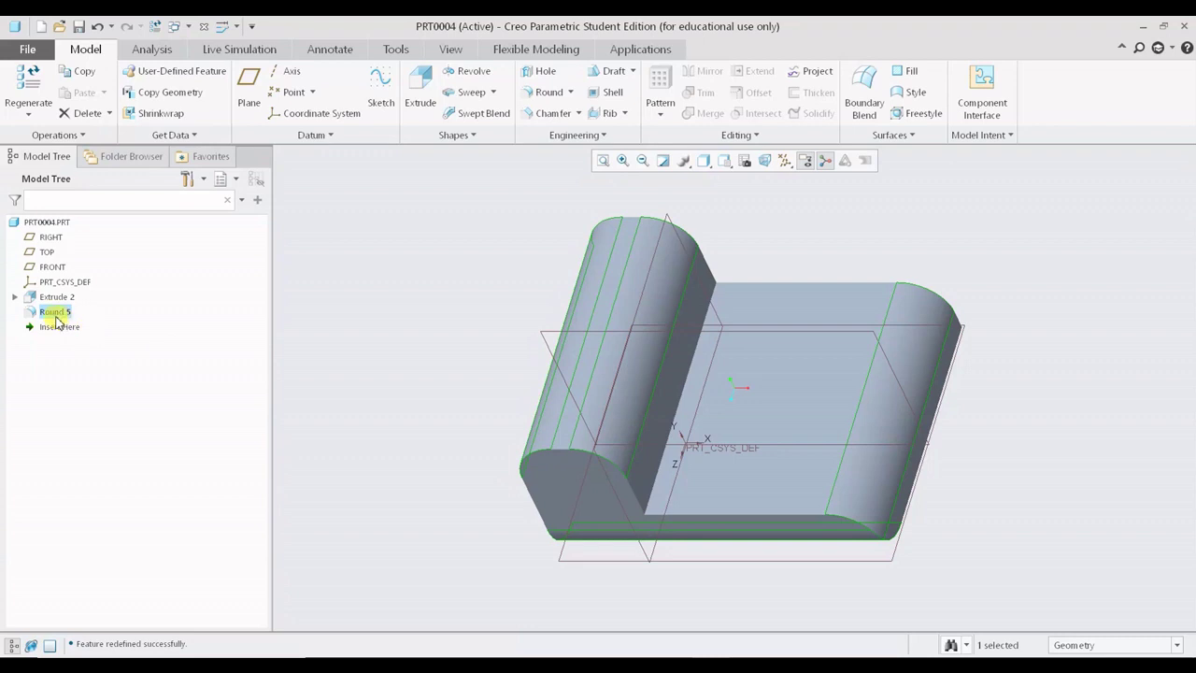
key("Delete")
left_click(555, 367)
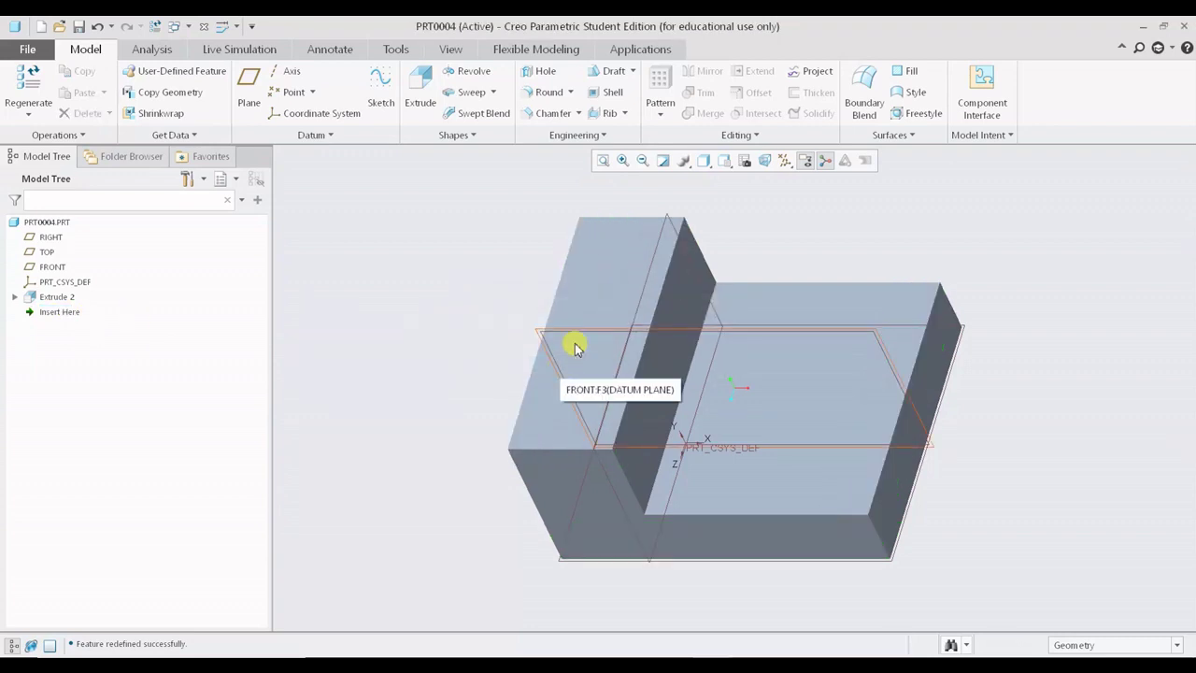
- Edit the L-shaped extrusion's section sketch, set the upright block's overall height to 300, and finish the sketch
left_click(51, 299)
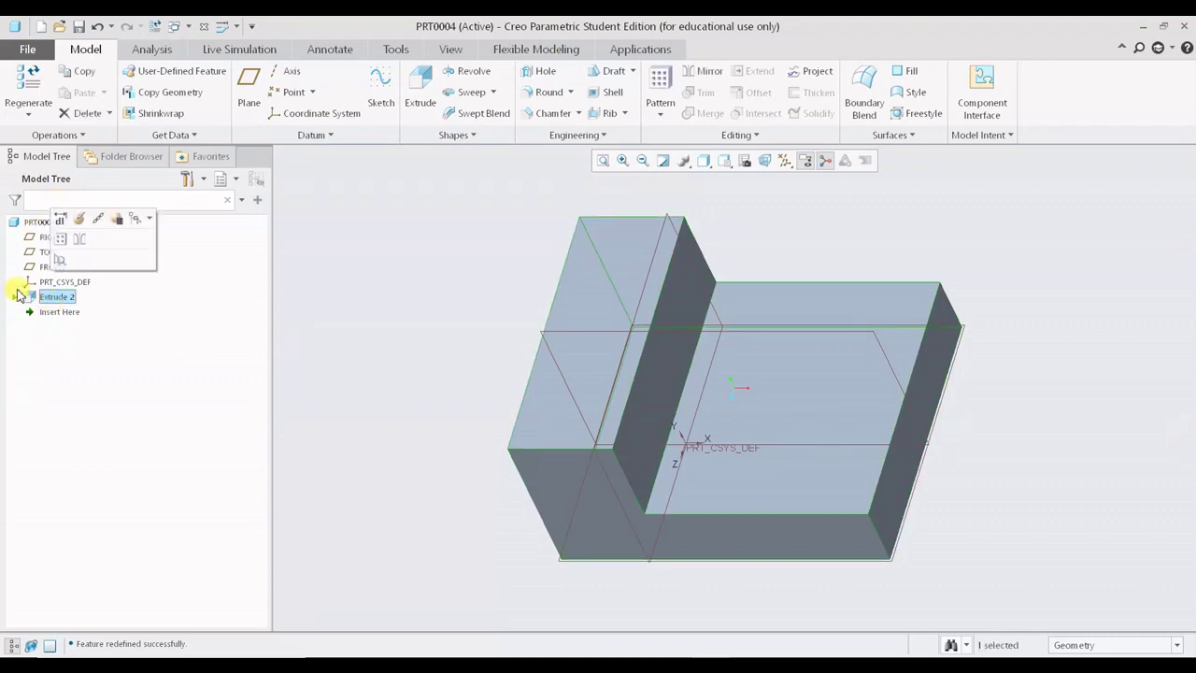
left_click(68, 311)
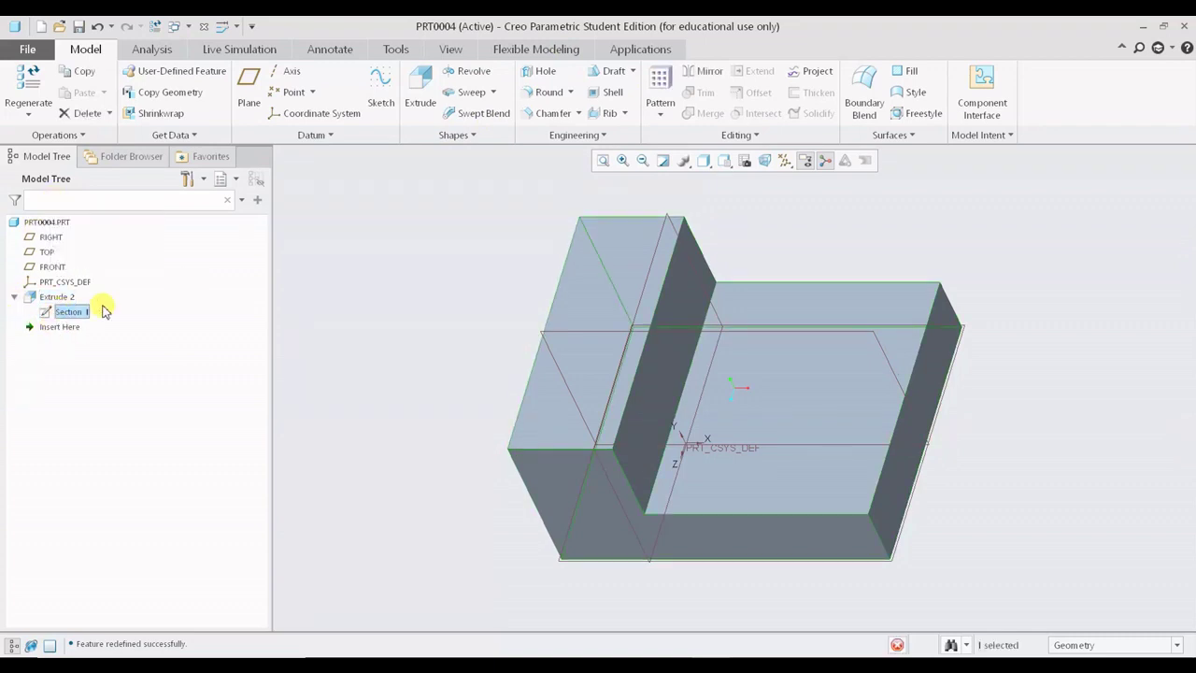
left_click(101, 247)
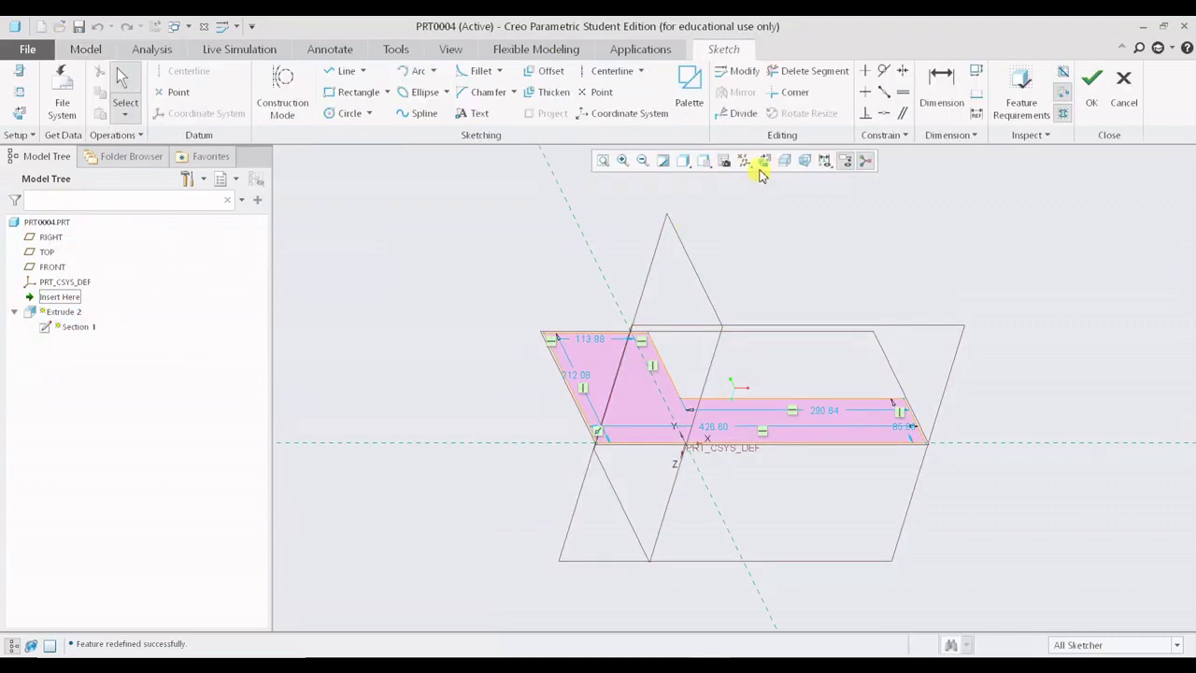
left_click(764, 161)
double_click(529, 364)
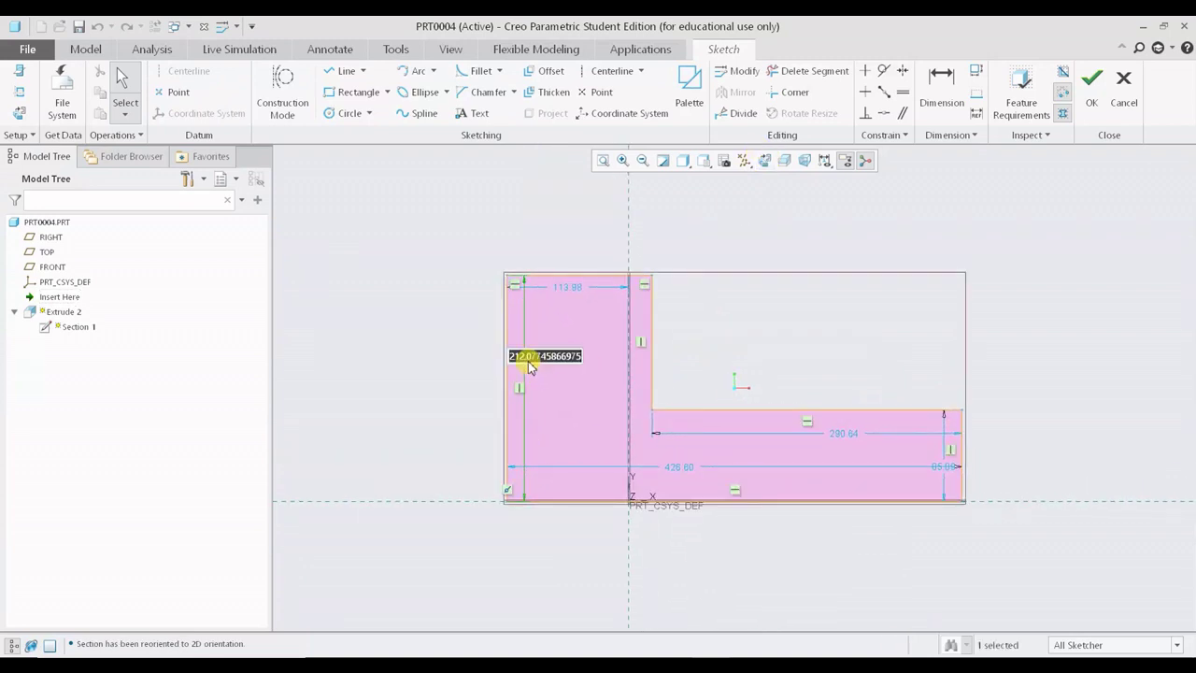
type("300")
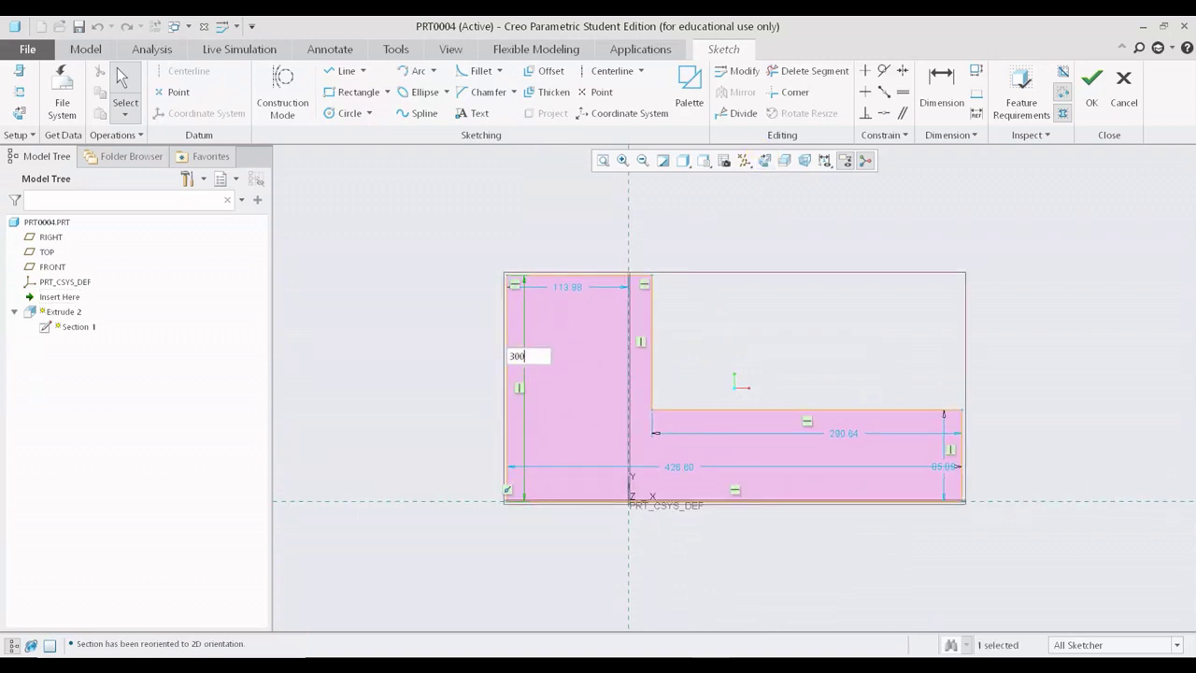
key("Return")
left_click(1080, 102)
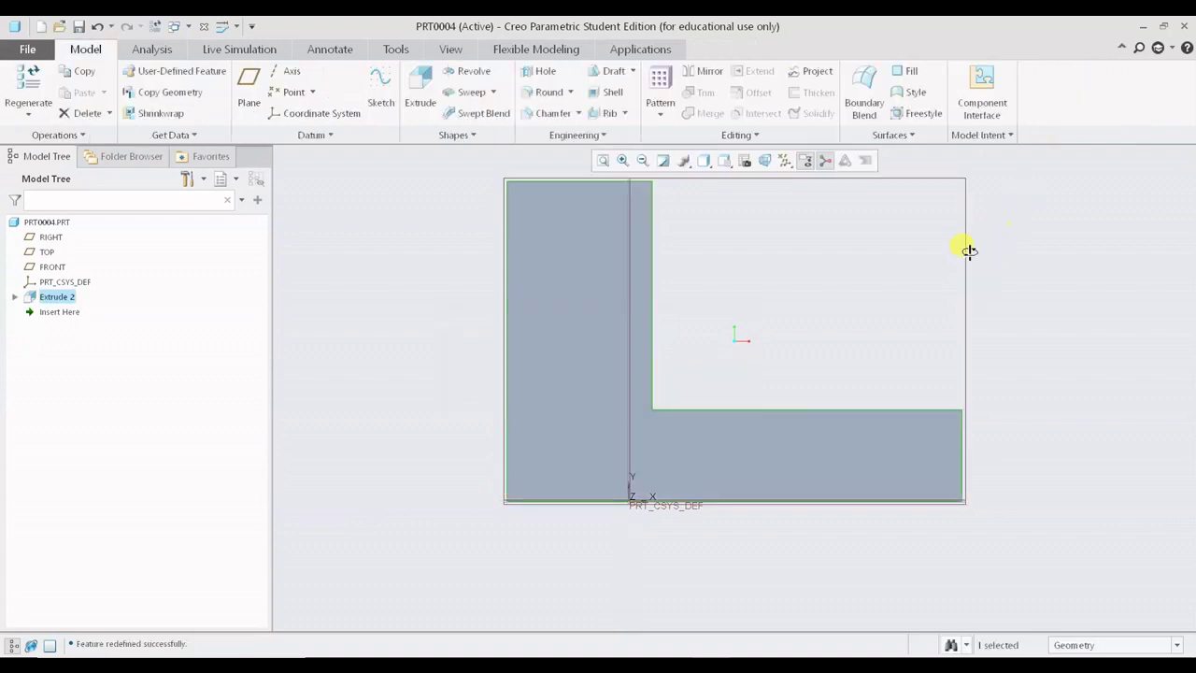
- Start an extrusion on the upright block's inner vertical face and sketch a rectangle rising from the base's top surface
left_click(558, 169)
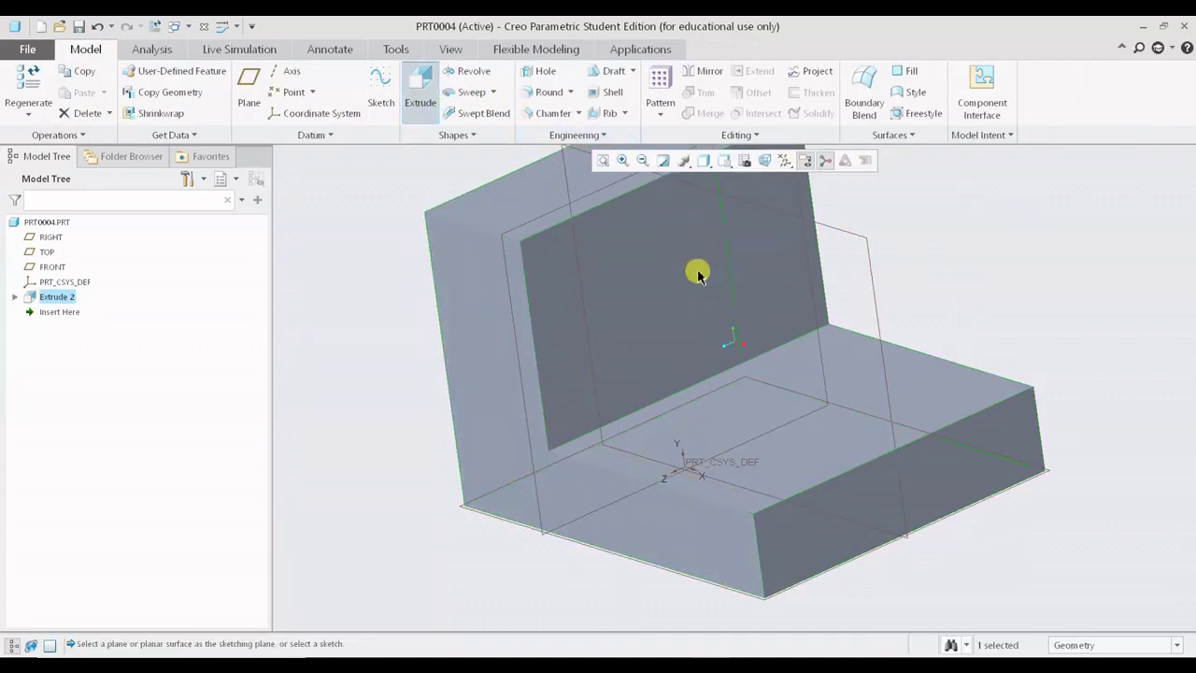
left_click(548, 234)
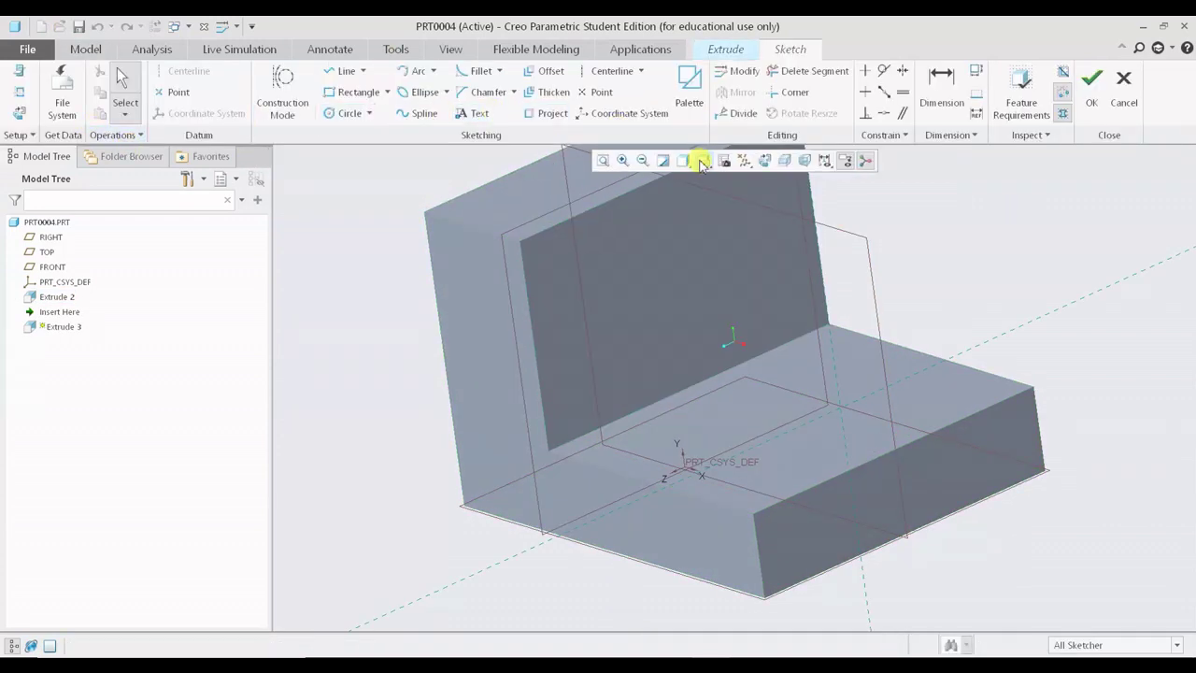
left_click(383, 101)
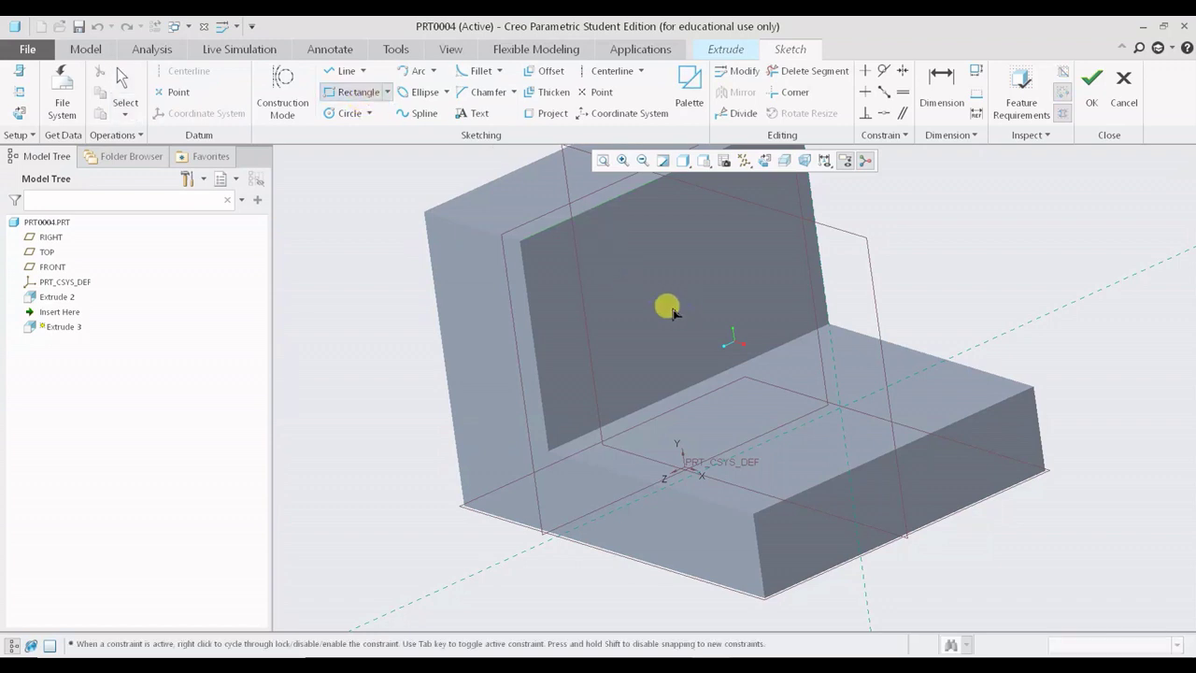
left_click(653, 402)
left_click(719, 245)
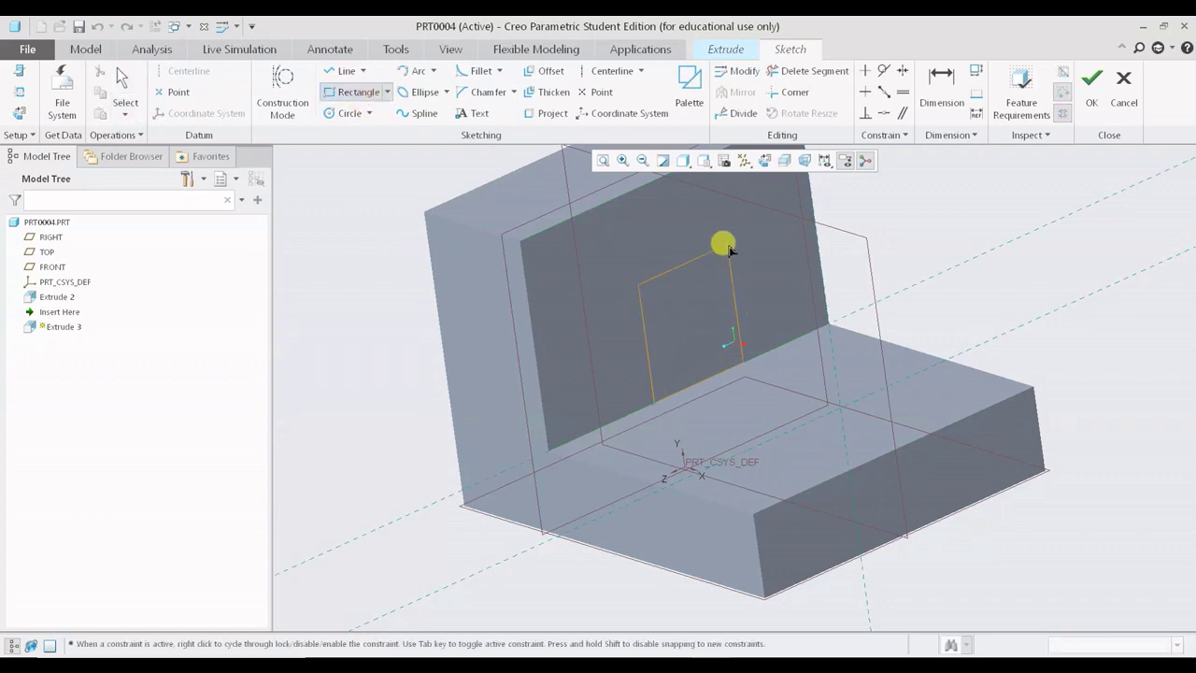
middle_click(753, 253)
left_click(1102, 92)
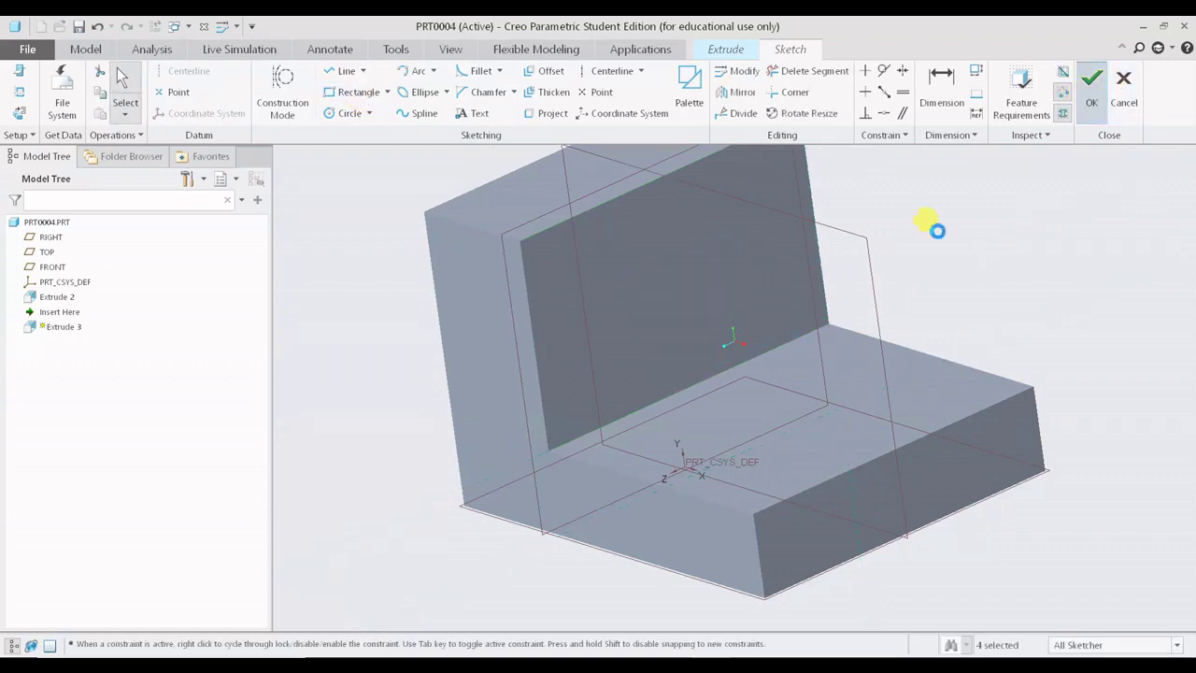
- Reverse the extrusion into the upright block to remove material to a depth of 157.71 and complete the cut
left_click(168, 97)
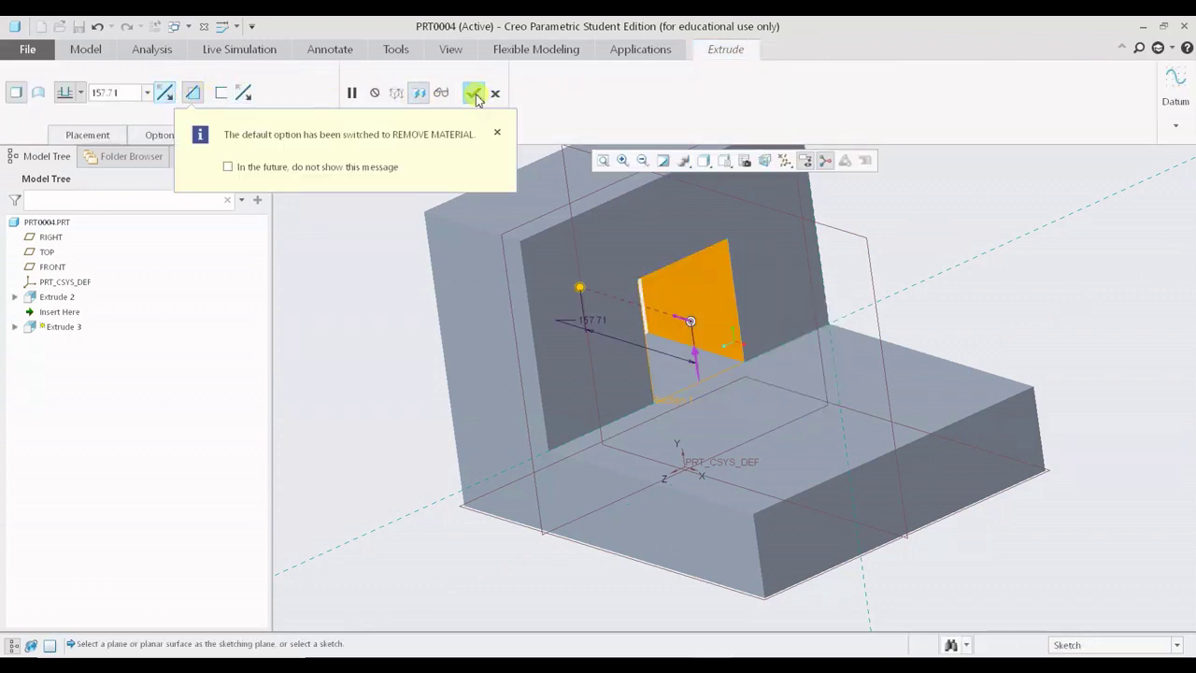
left_click(475, 95)
left_click(993, 263)
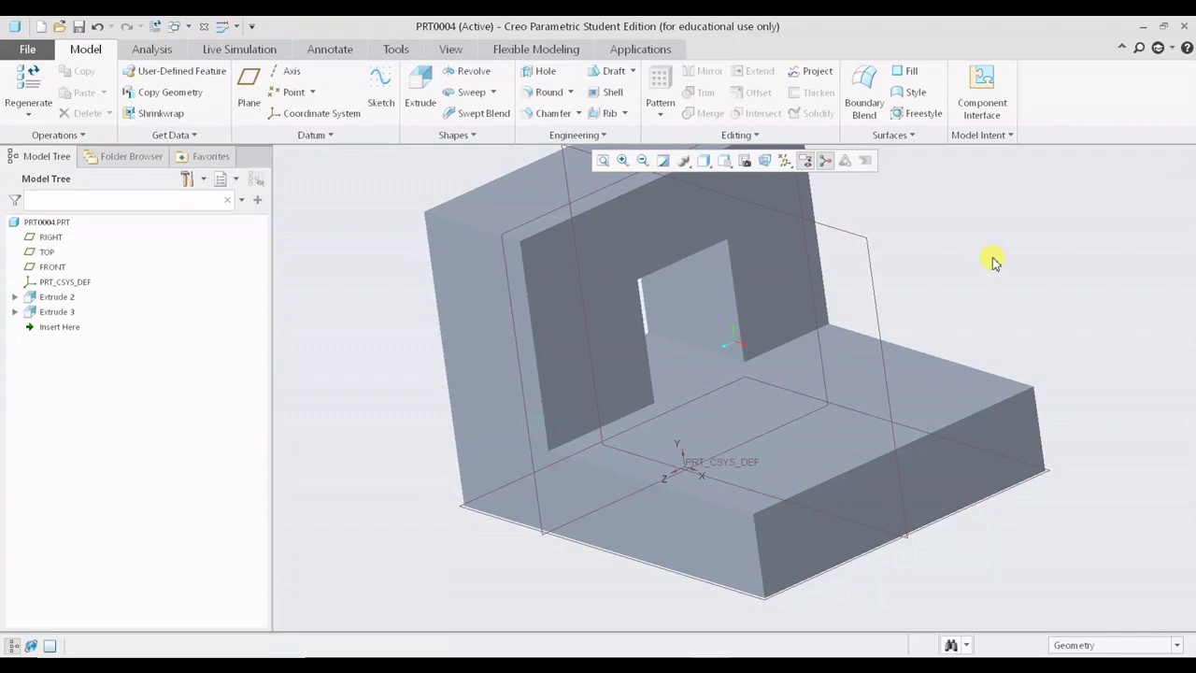
- Start a round between two surfaces, referencing the base's top surface and the upright block's inner vertical face
mouse_move(993, 262)
middle_mouse_down()
mouse_move(982, 254)
mouse_move(990, 259)
middle_mouse_up()
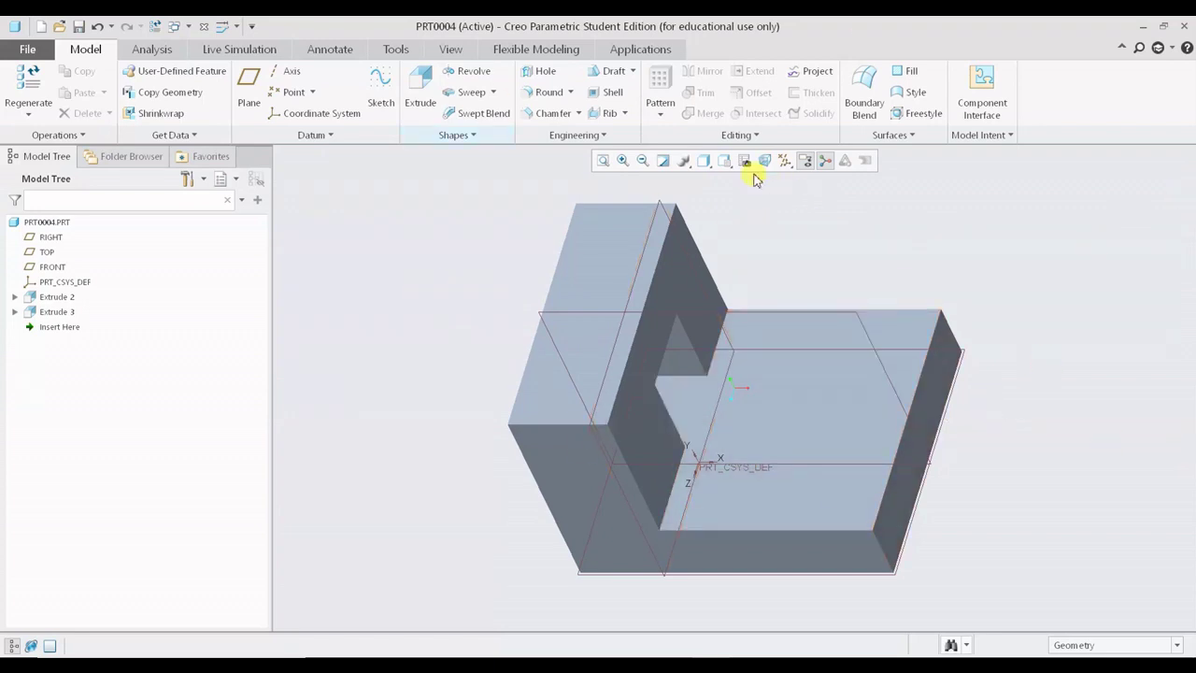
left_click(549, 96)
scroll(696, 521, "up", 3)
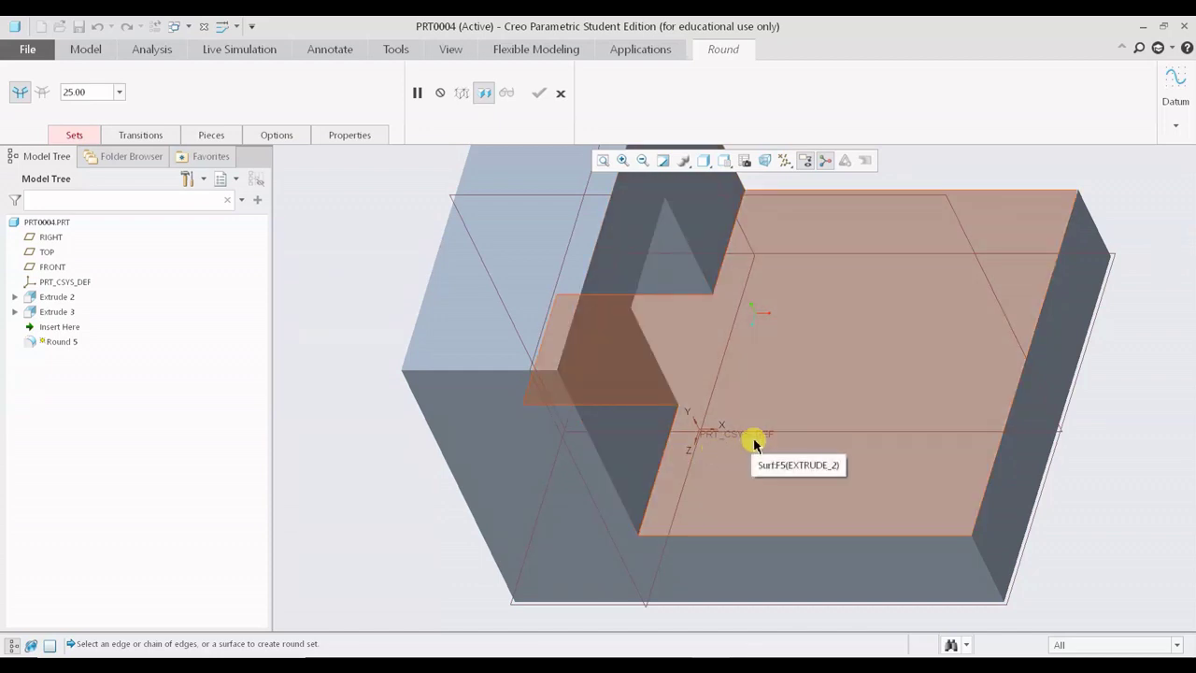
left_click(835, 347)
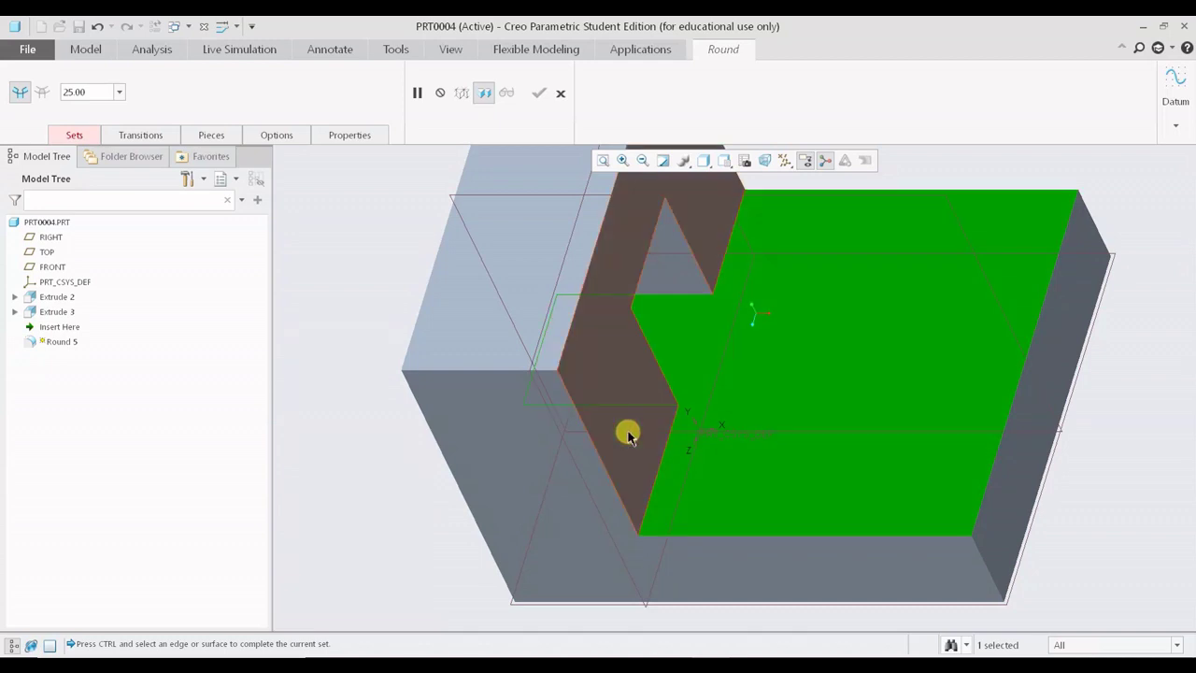
left_click(628, 434, "ctrl")
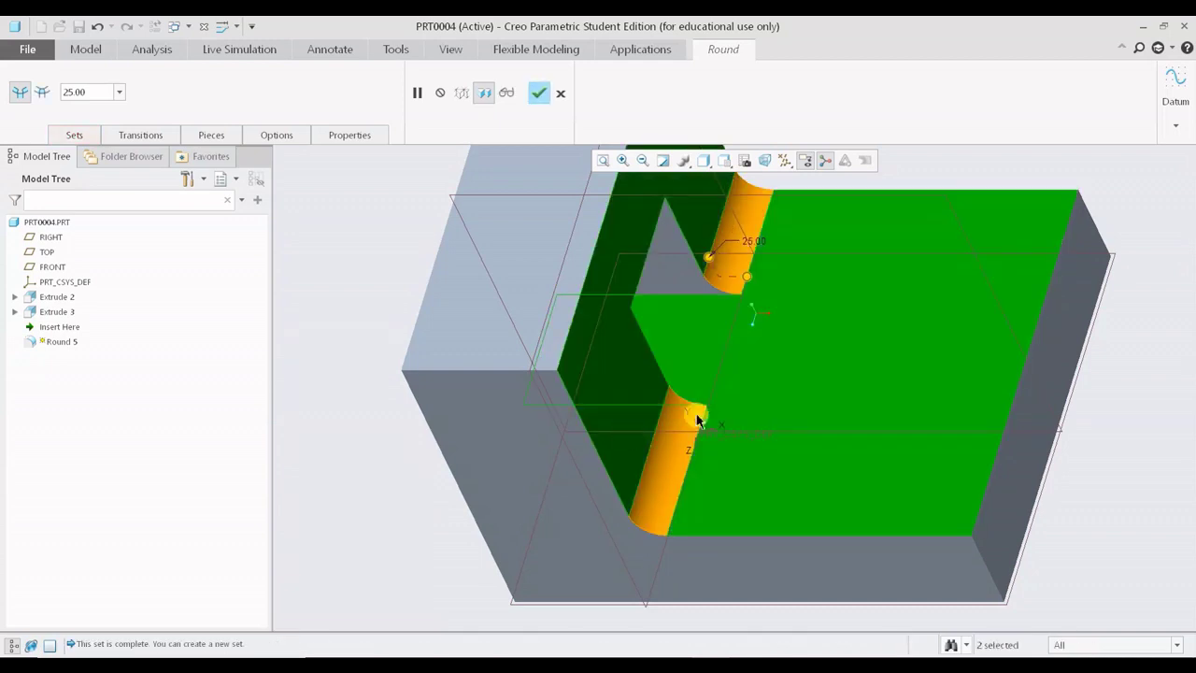
- Enlarge the surface-to-surface round's radius to about 99 and complete the round
middle_click_drag(707, 434, 660, 502, "shift")
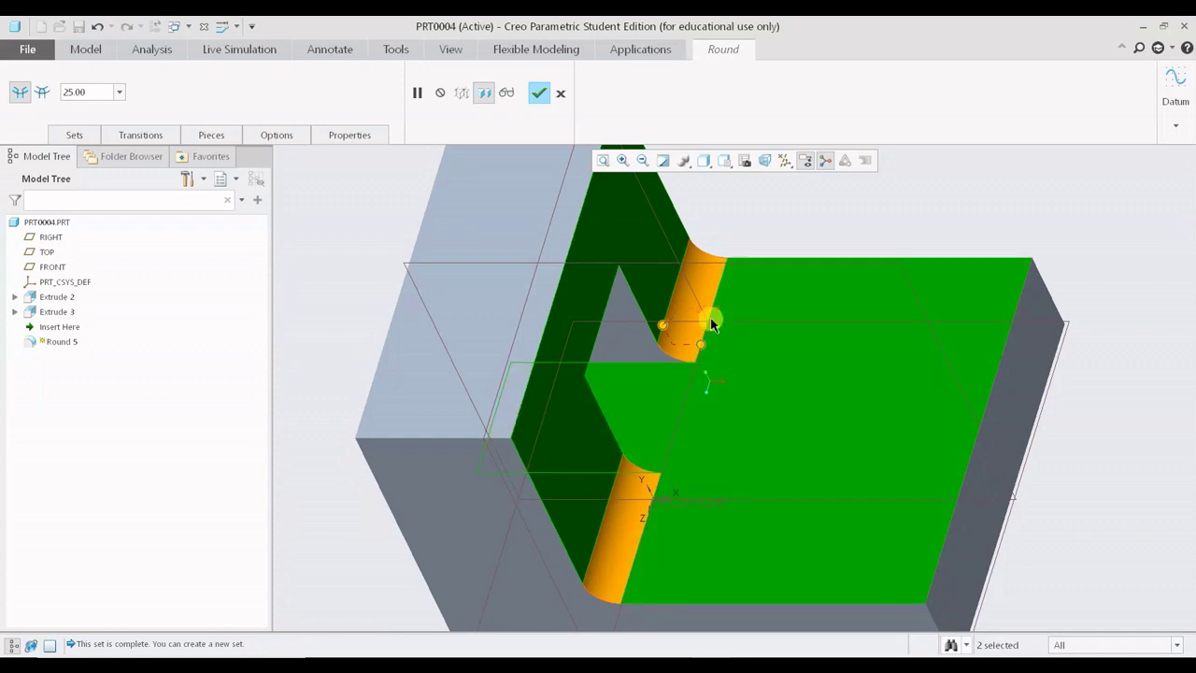
left_click_drag(667, 334, 634, 268)
middle_click(794, 283)
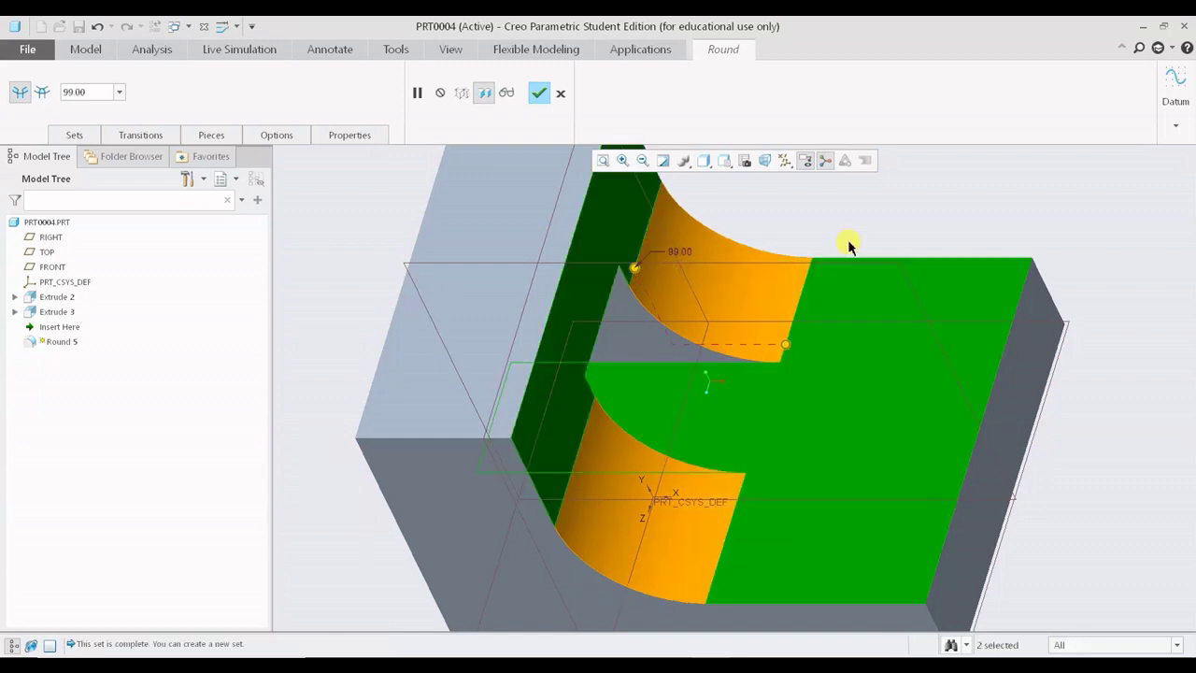
- Inspect the round on both sides of the opening and roll the model back to just before that round
middle_click_drag(835, 339, 683, 345)
left_click(454, 316)
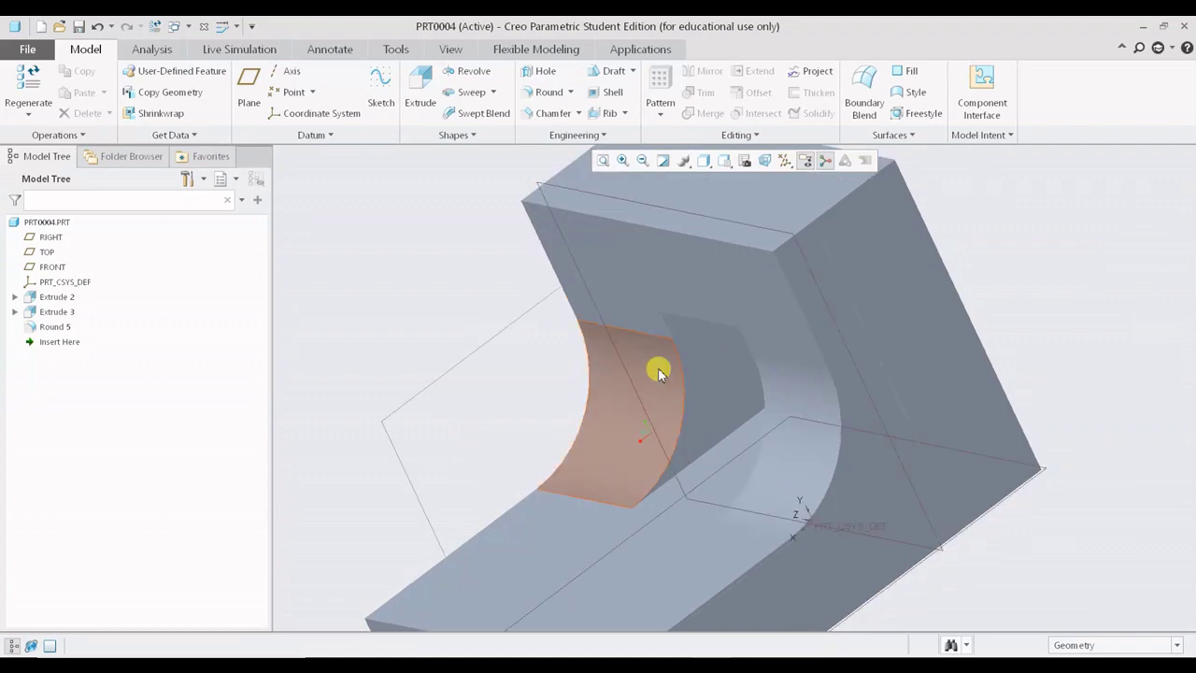
middle_click_drag(647, 296, 586, 348, "shift")
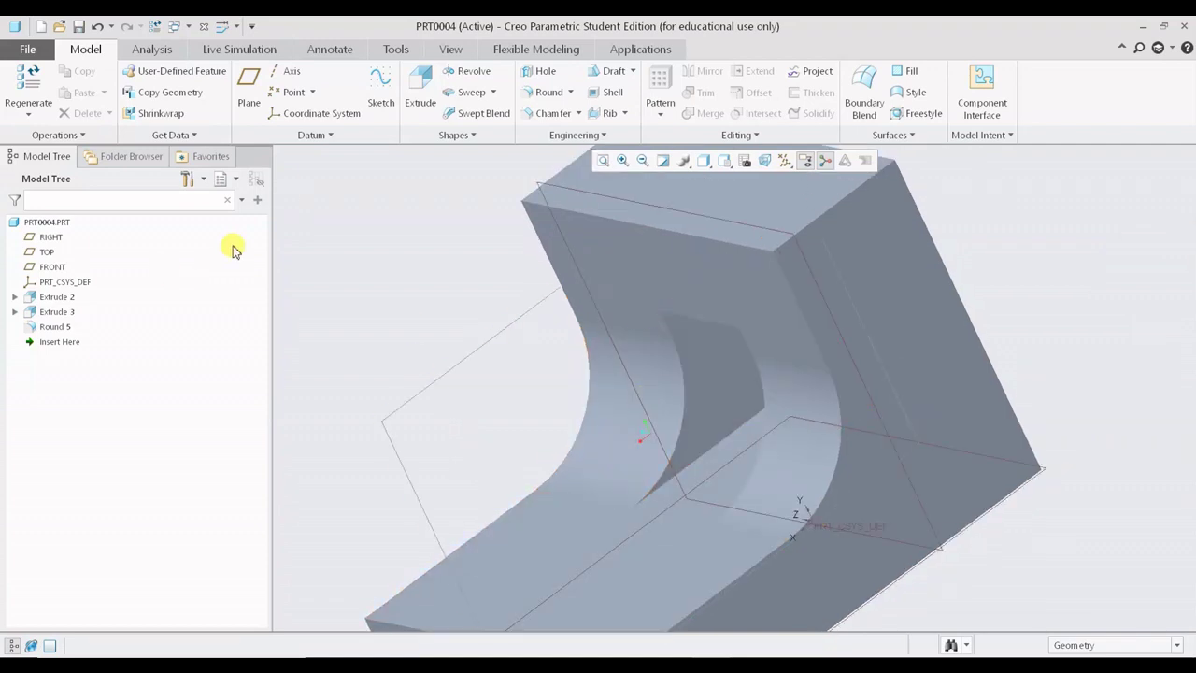
left_click_drag(65, 341, 83, 319)
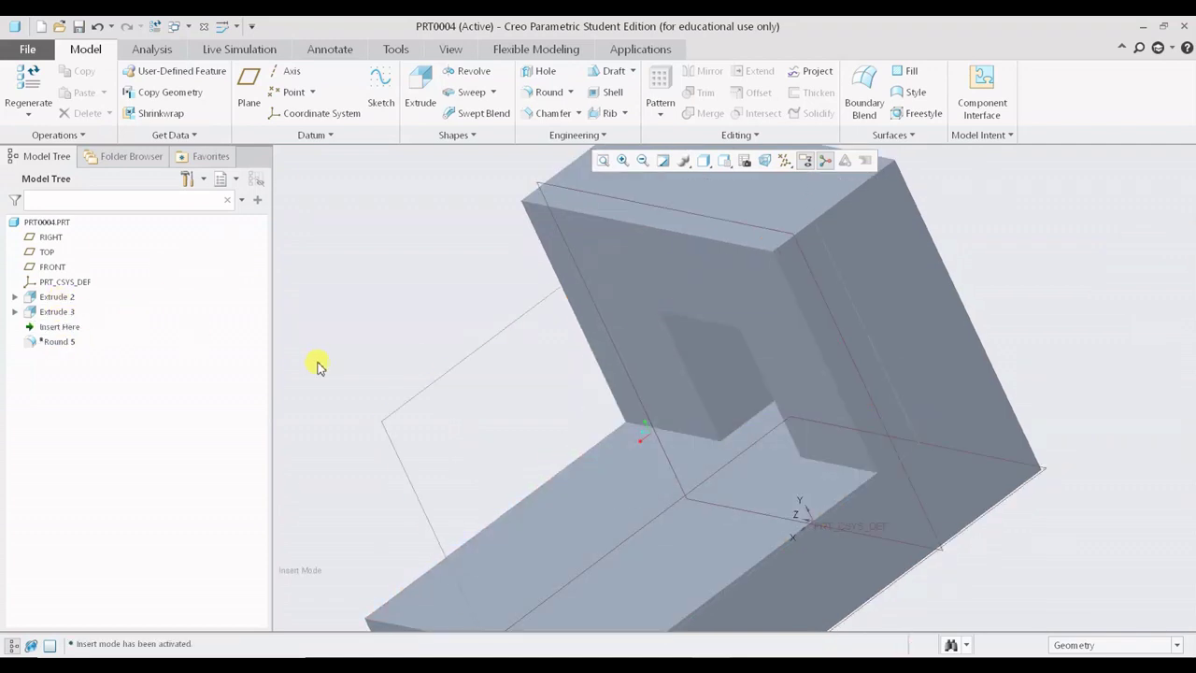
middle_click_drag(314, 364, 998, 258)
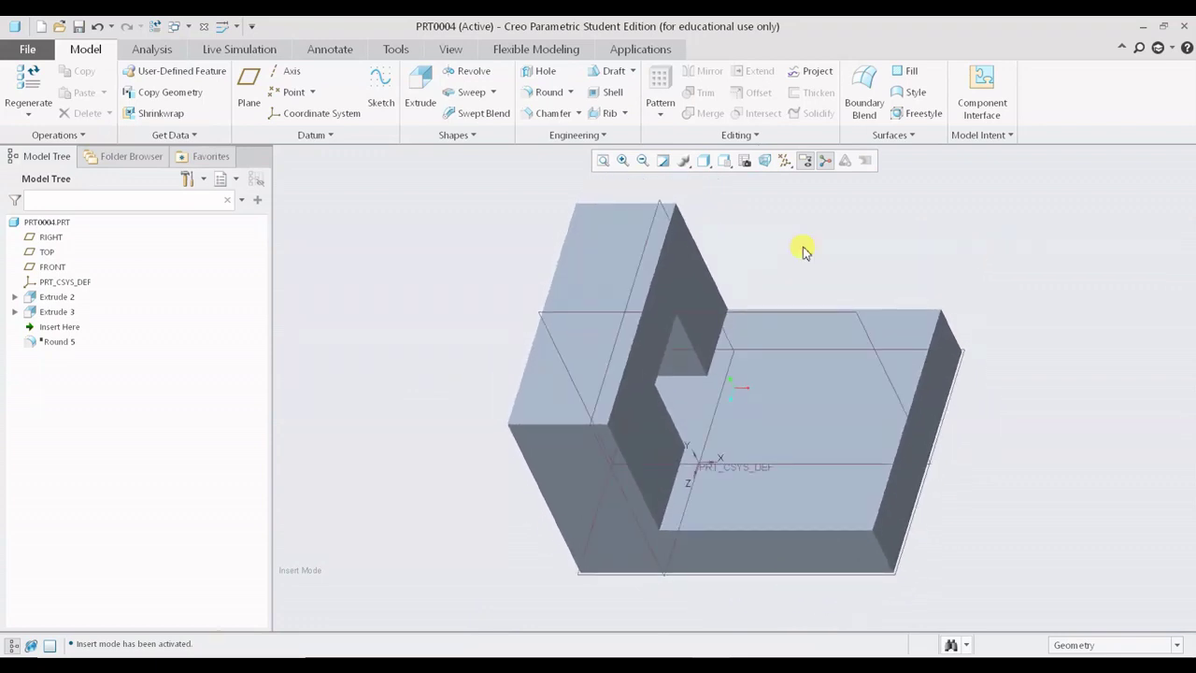
left_click(547, 92)
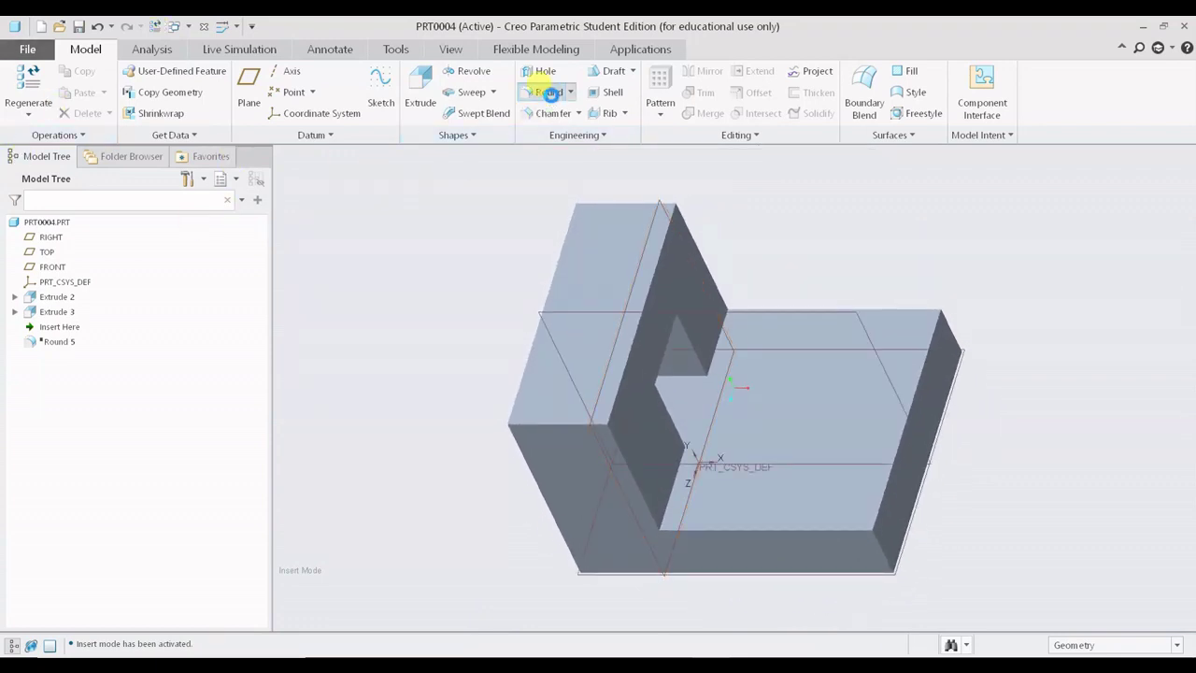
left_click(870, 434)
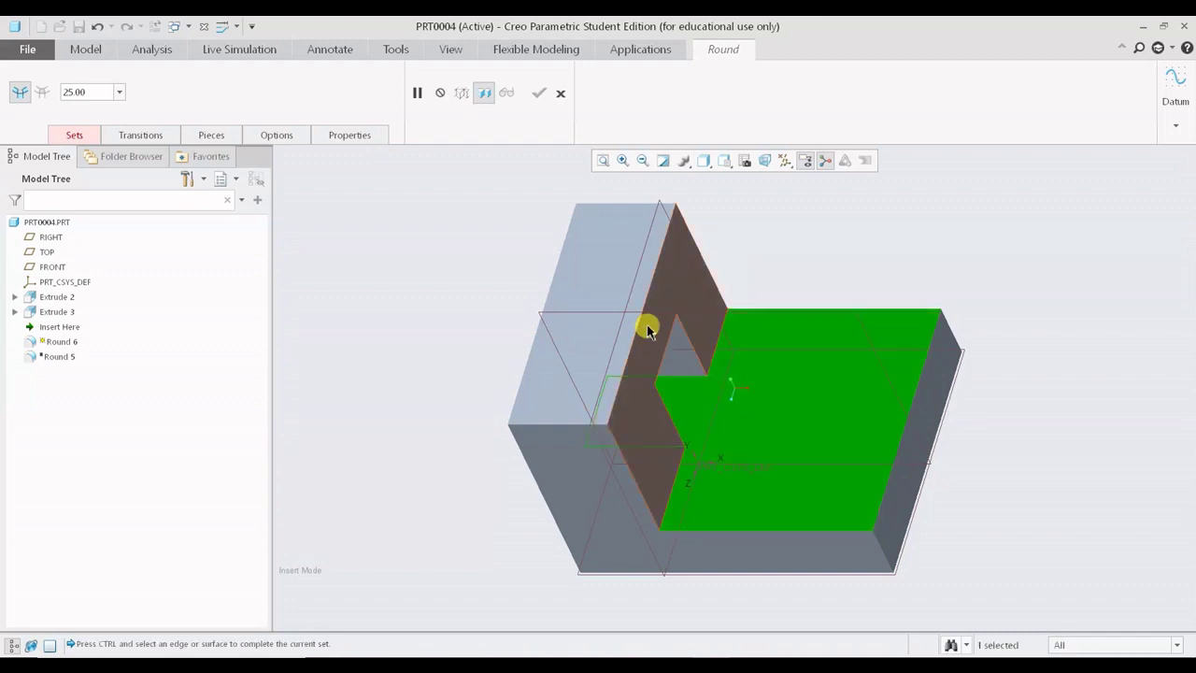
scroll(648, 330, "down", 5)
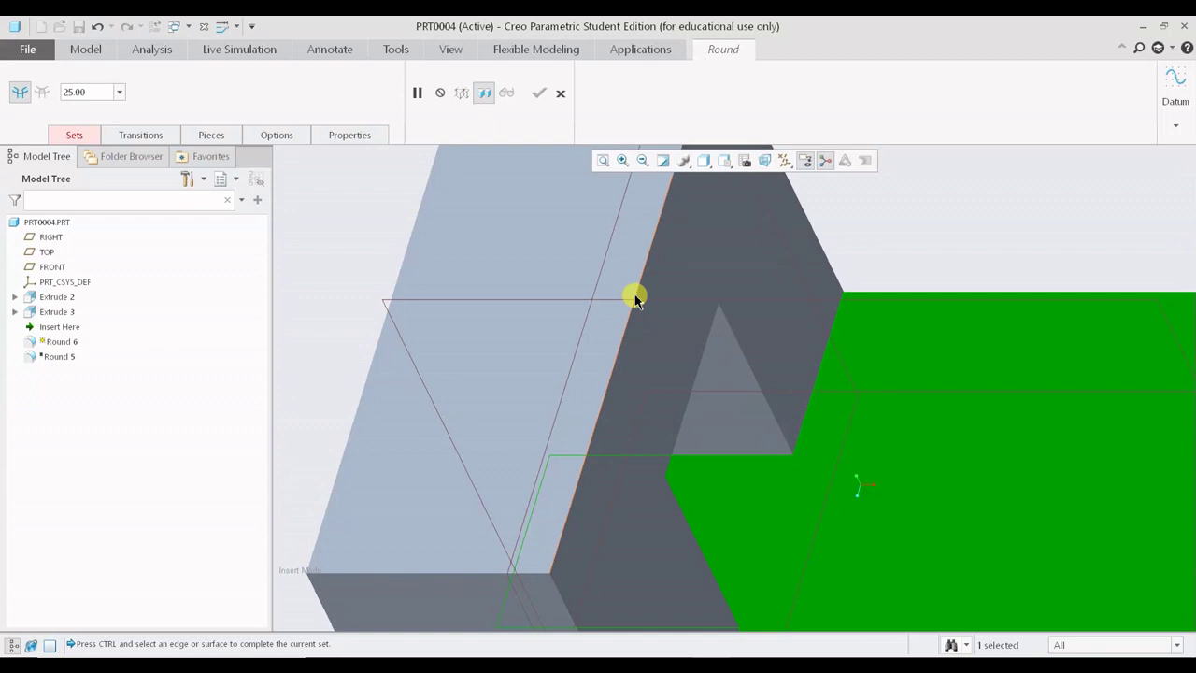
left_click(634, 298, "ctrl")
scroll(643, 303, "up", 6)
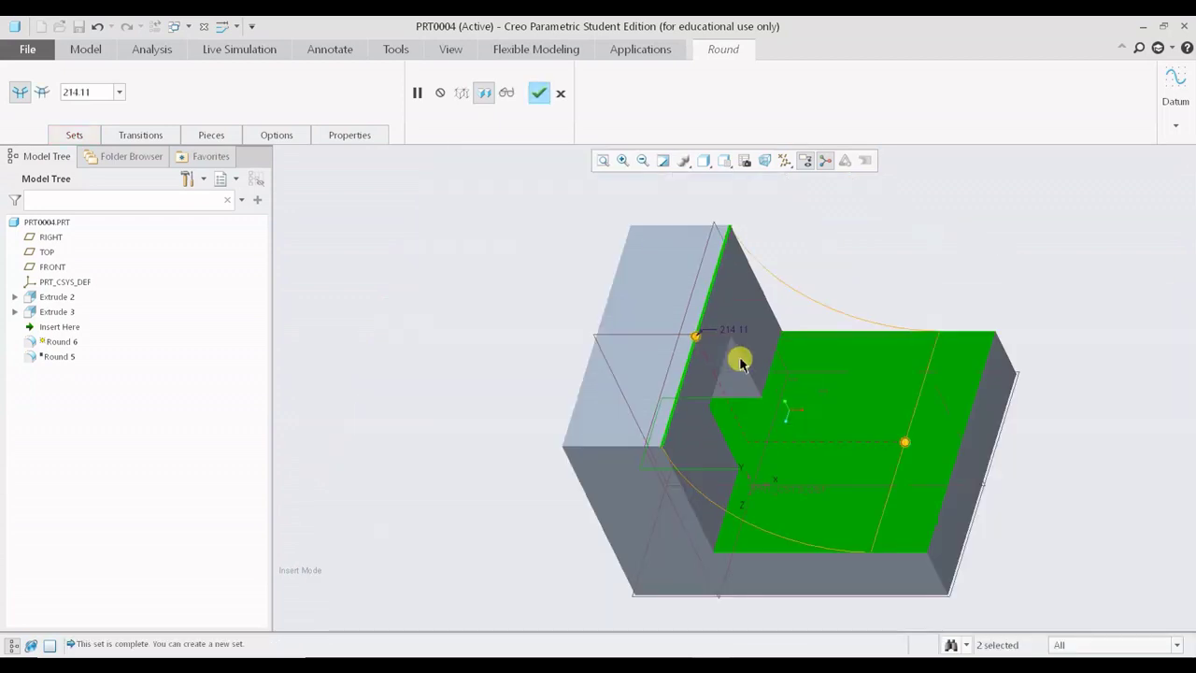
middle_click_drag(739, 355, 555, 383)
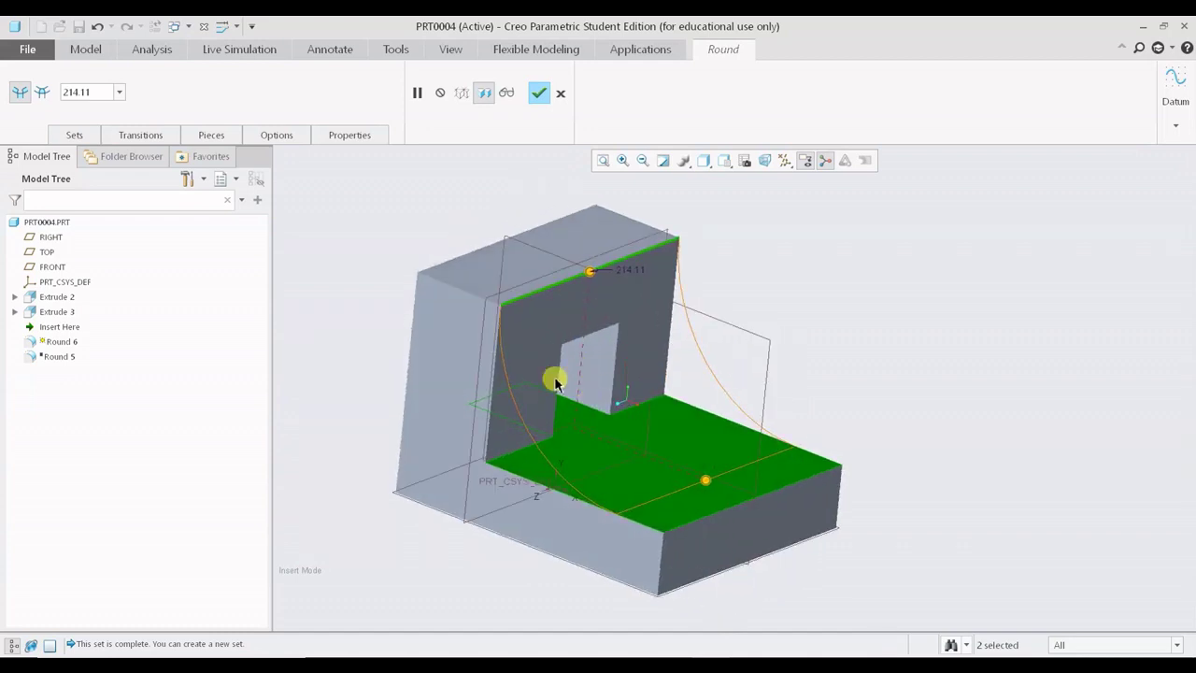
left_click(561, 93)
left_click(602, 373)
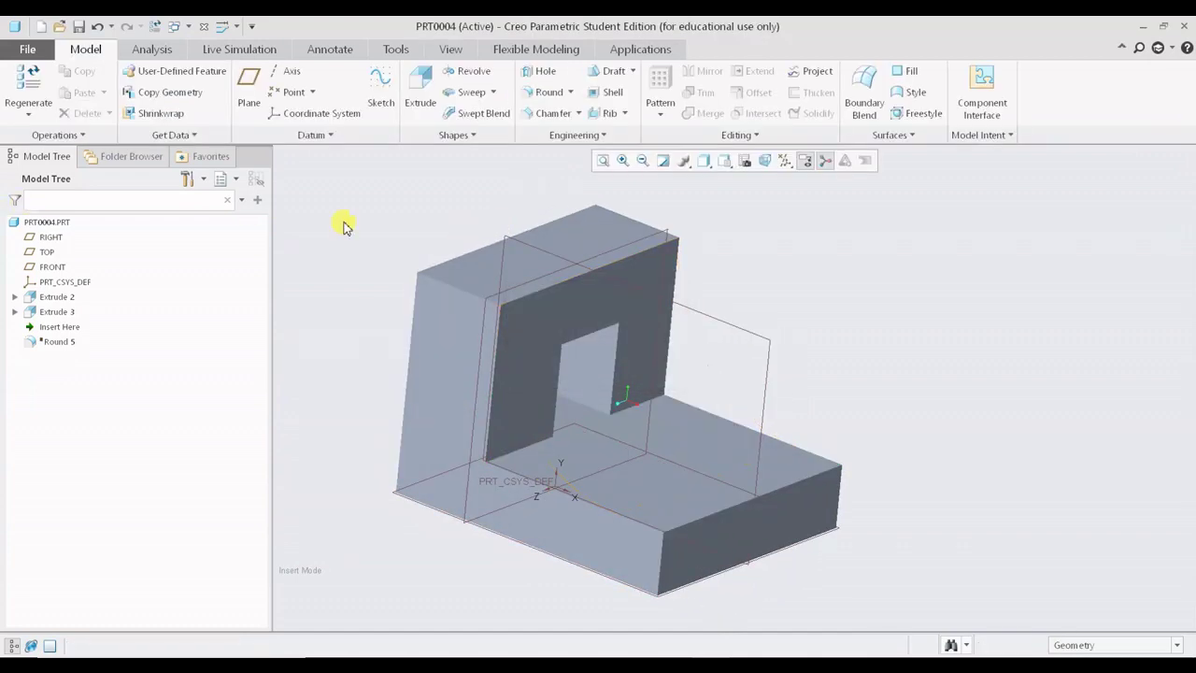
- Roll the model back to just before the cut through the upright block
left_click_drag(52, 327, 56, 311)
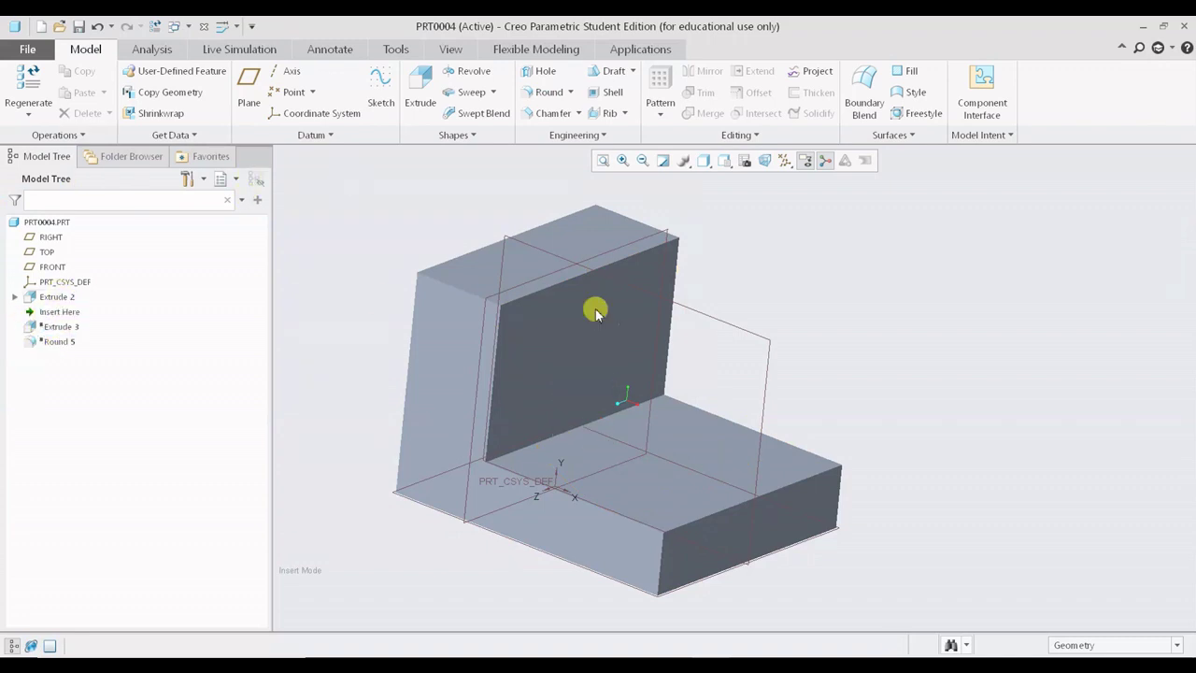
middle_click_drag(860, 350, 843, 371)
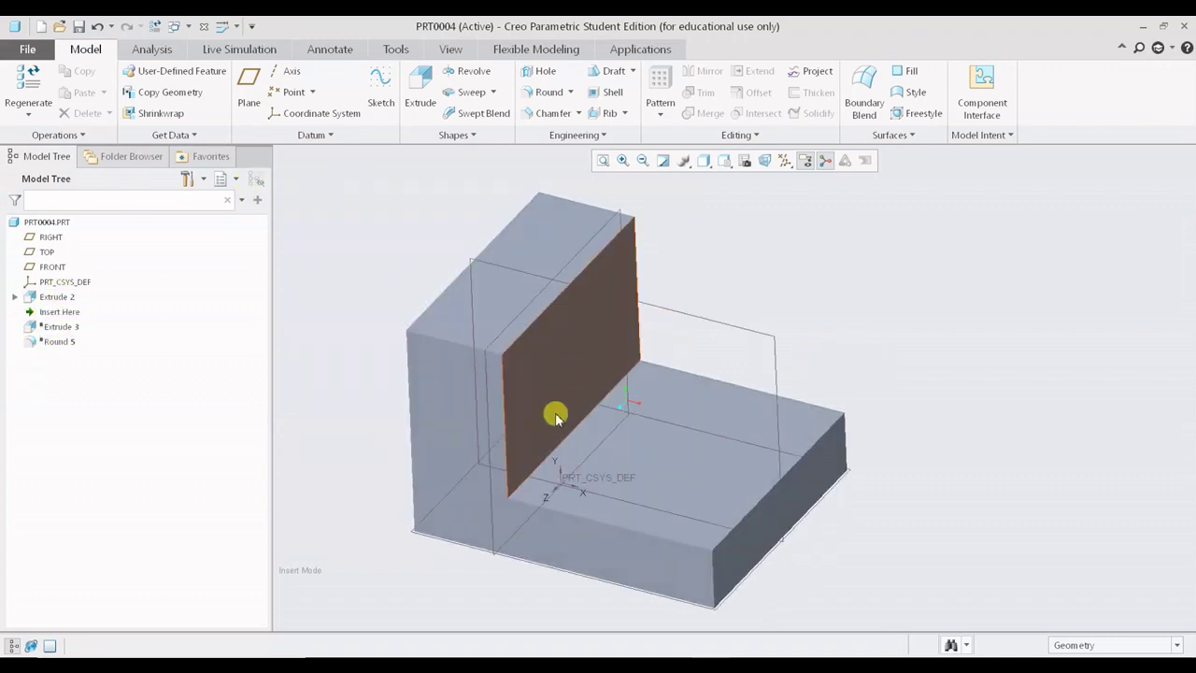
- Create a round between the base's top surface and the upright block's upper inner edge, reducing its radius to about 117.5
left_click(545, 92)
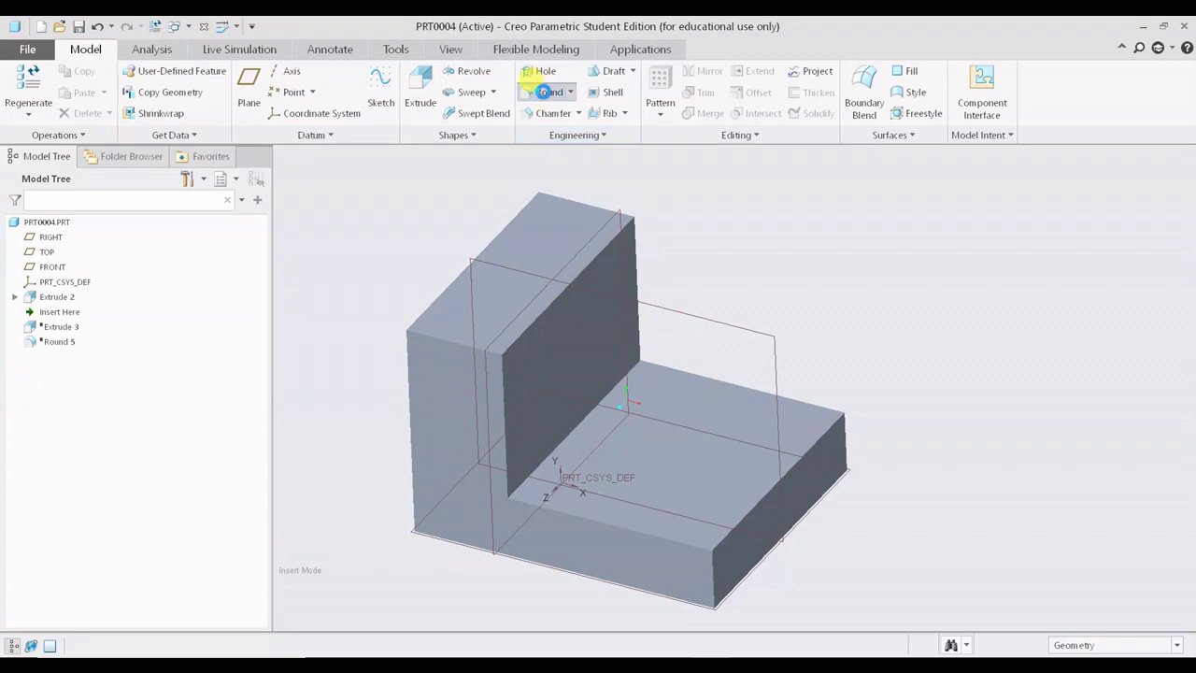
left_click(715, 471)
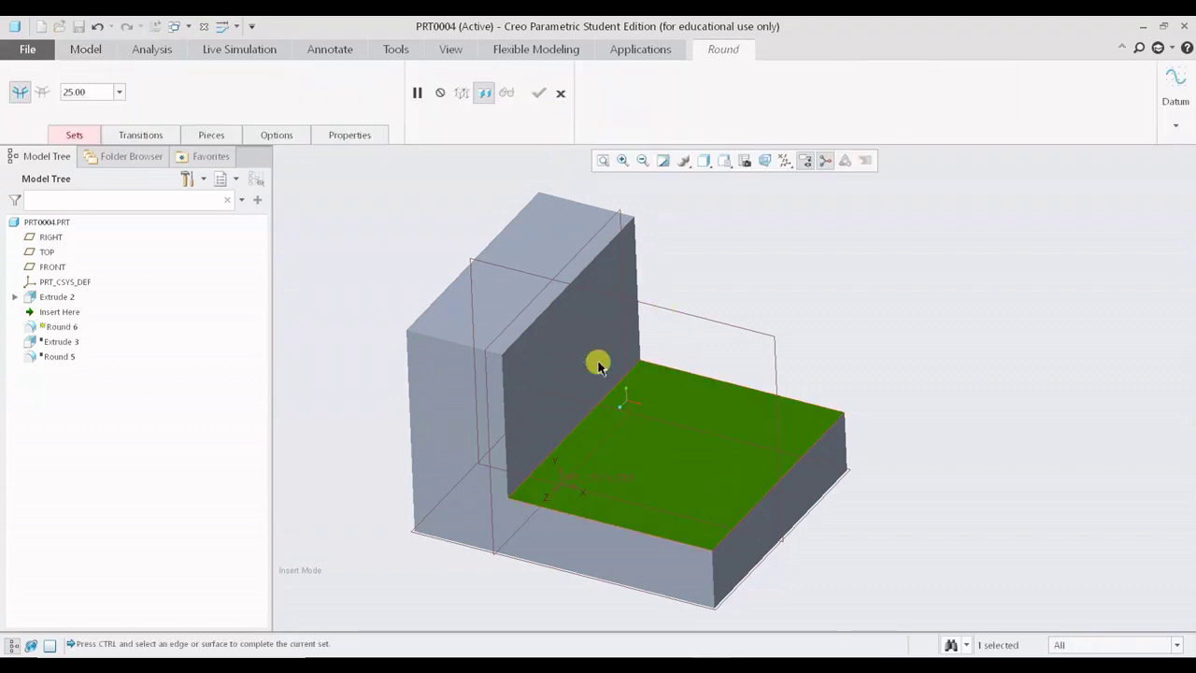
scroll(569, 288, "up", 3)
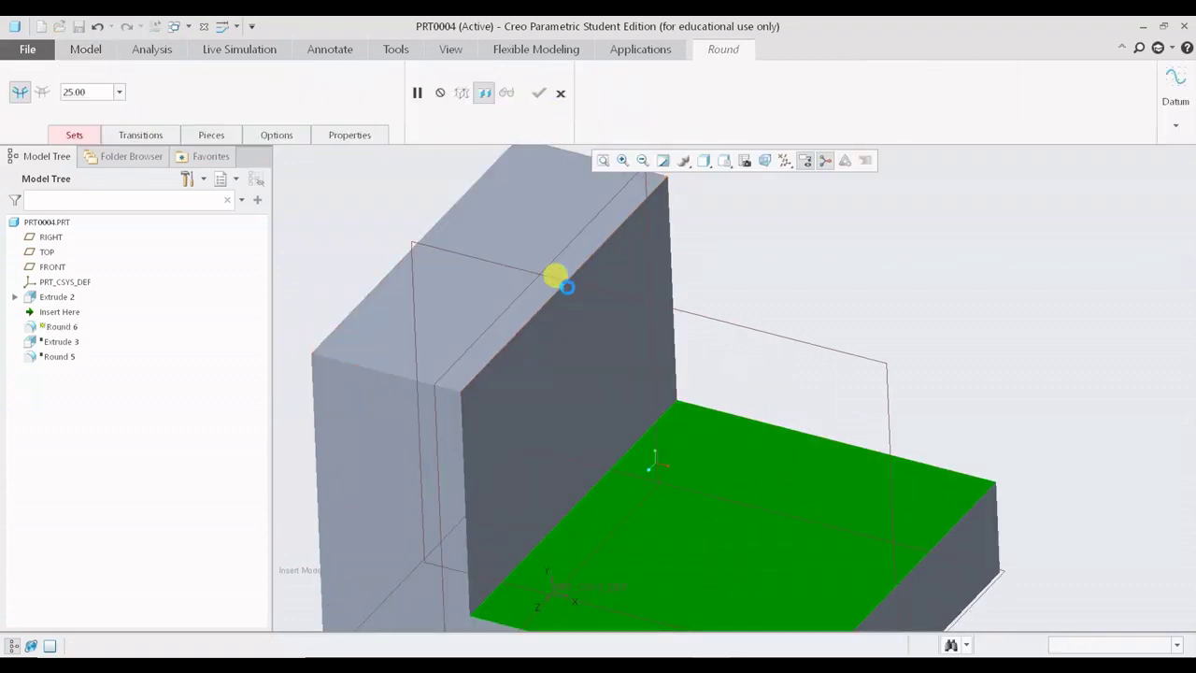
left_click(564, 288, "ctrl")
mouse_move(676, 327)
middle_mouse_down()
mouse_move(688, 299)
mouse_move(658, 329)
middle_mouse_up()
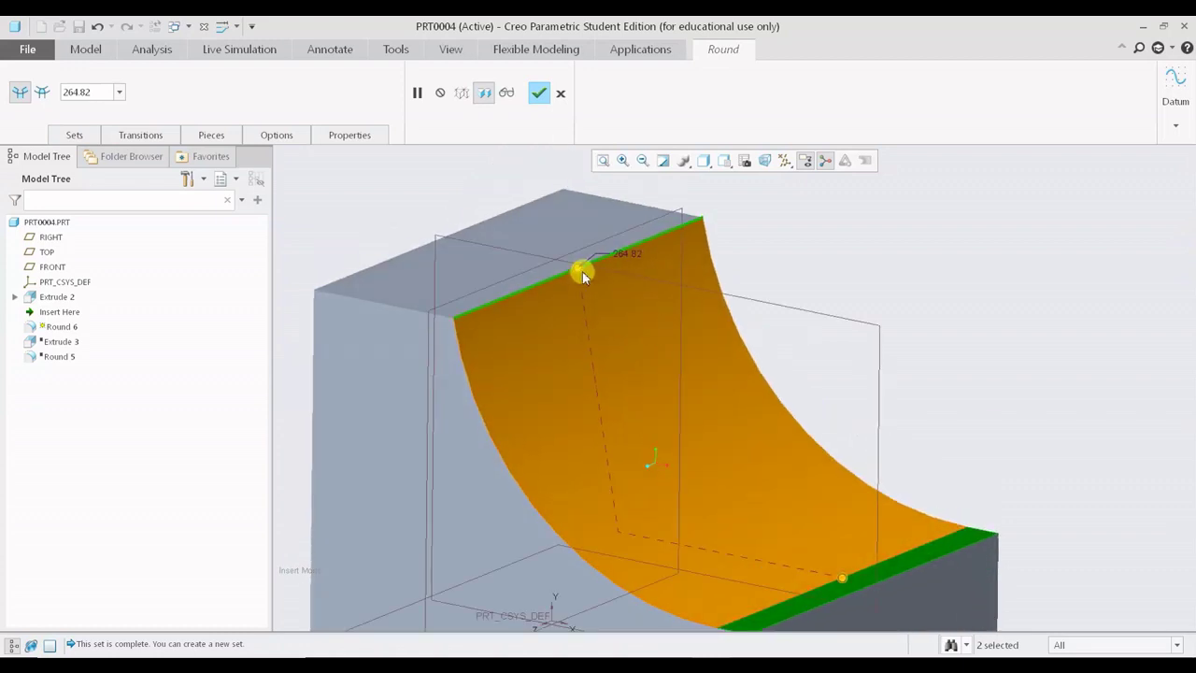
left_click_drag(579, 270, 657, 416)
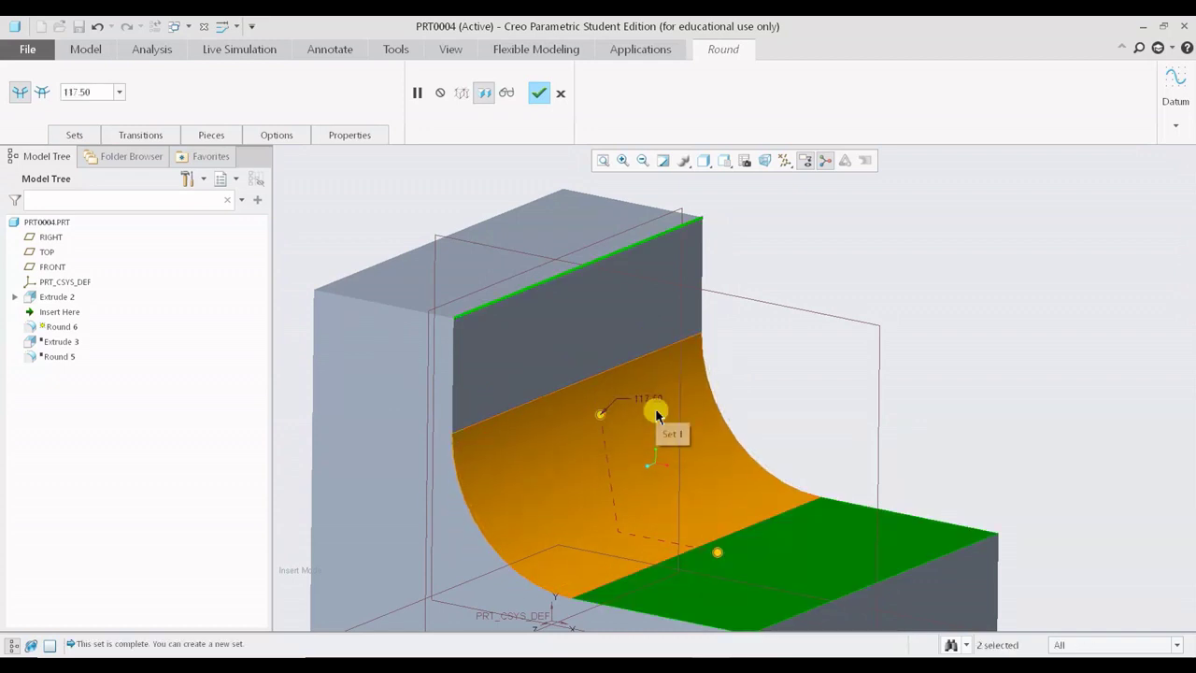